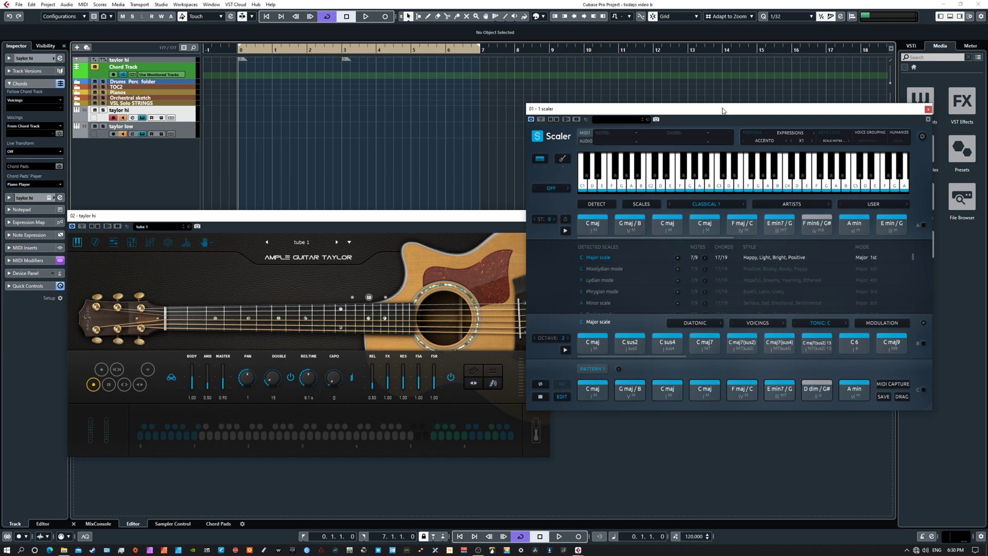
# Step: Look through the Ample Guitar Taylor's strummer, riffer and tab player pages, and return to its main page
pyautogui.moveTo(364, 217)
pyautogui.mouseDown()
pyautogui.moveTo(278, 216)
pyautogui.moveTo(365, 199)
pyautogui.mouseUp()
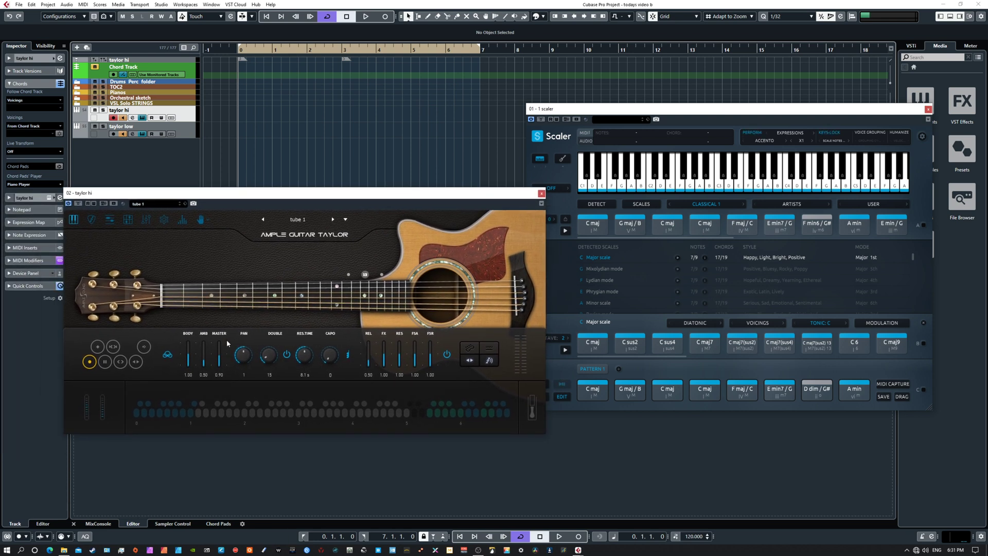
pyautogui.click(91, 219)
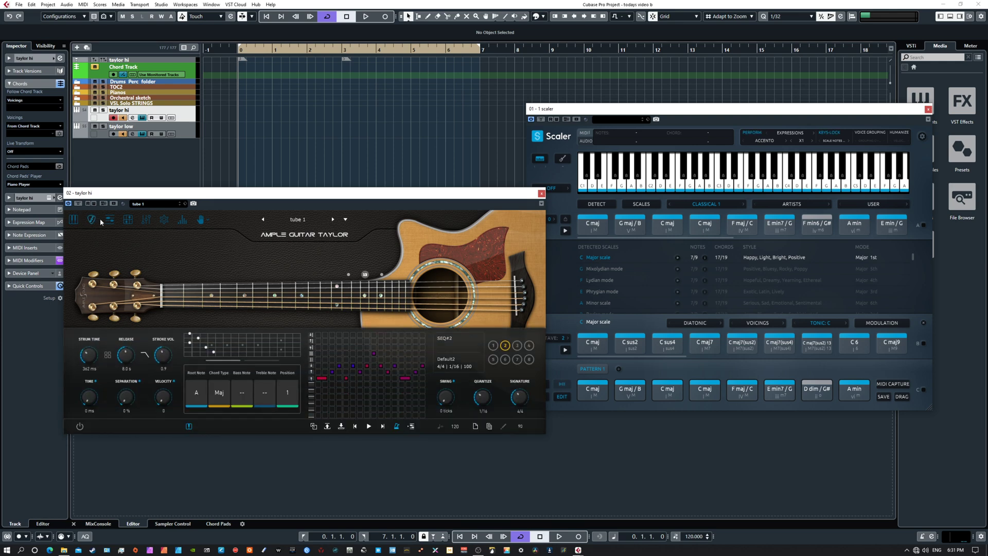
pyautogui.click(109, 220)
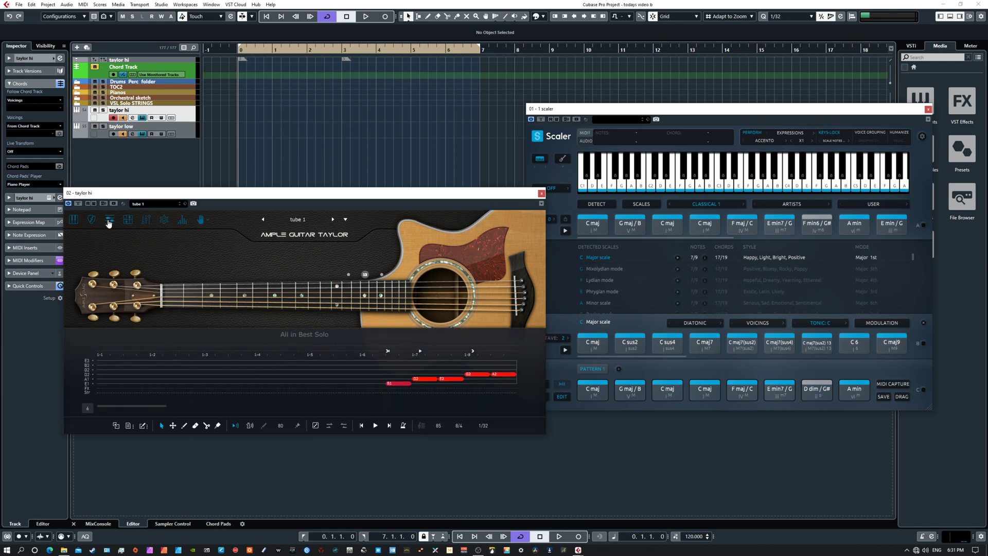
pyautogui.click(128, 219)
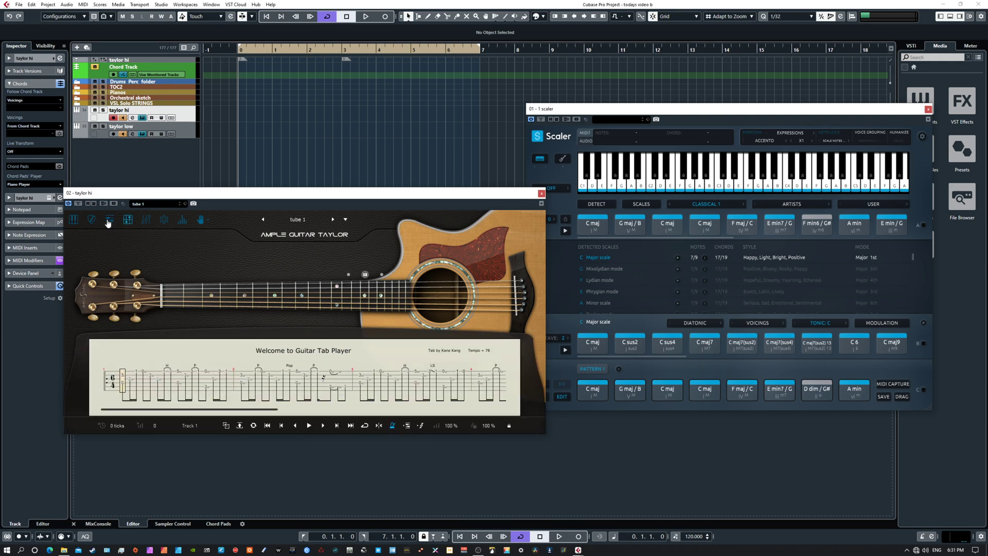
pyautogui.click(109, 220)
pyautogui.click(92, 219)
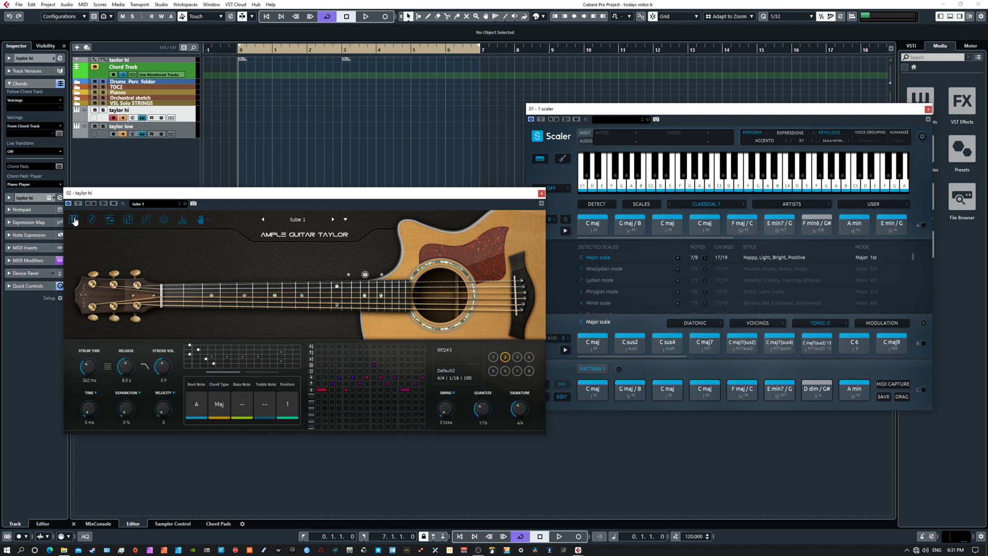
pyautogui.click(75, 220)
pyautogui.moveTo(346, 198); pyautogui.dragTo(324, 216)
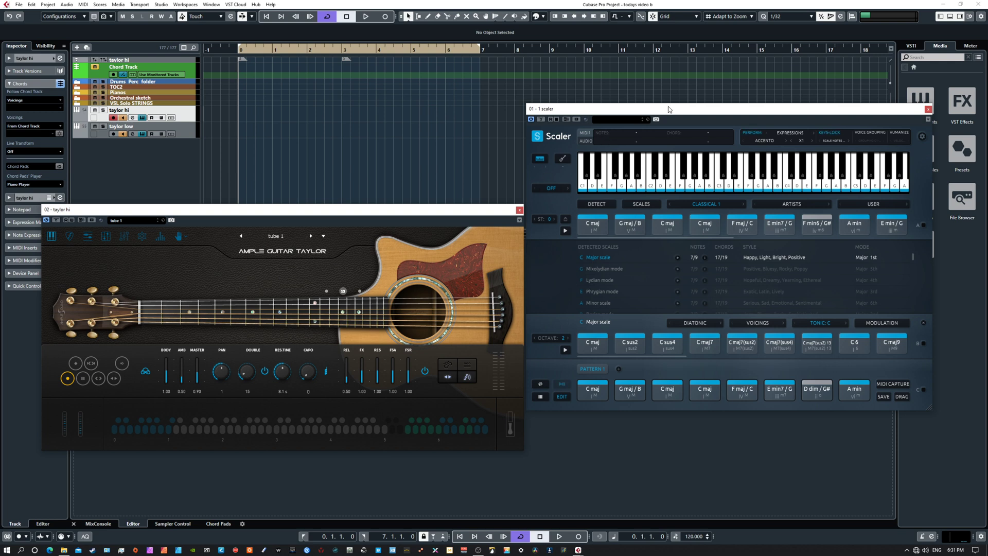
# Step: Open Scaler's pattern edit view, play the project to hear the chord pattern on the guitar tracks, stop playback and close the edit view
pyautogui.moveTo(695, 115)
pyautogui.mouseDown()
pyautogui.moveTo(685, 112)
pyautogui.moveTo(714, 121)
pyautogui.moveTo(709, 99)
pyautogui.moveTo(698, 110)
pyautogui.mouseUp()
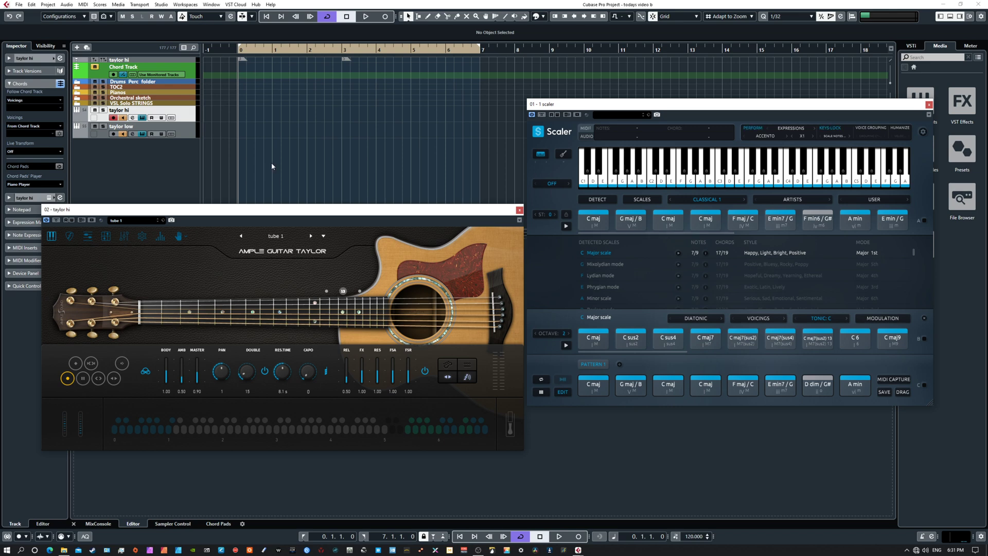
pyautogui.click(564, 392)
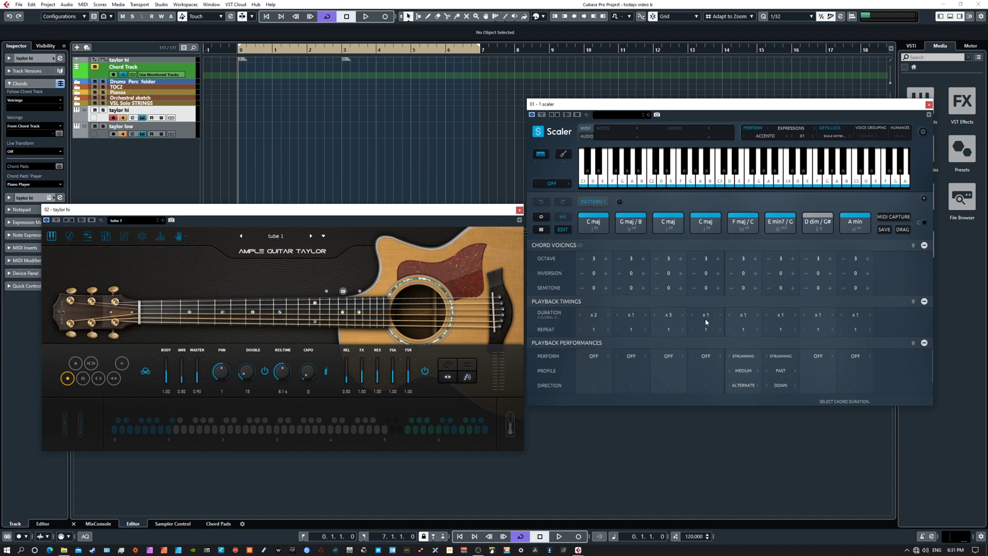
pyautogui.press('space')
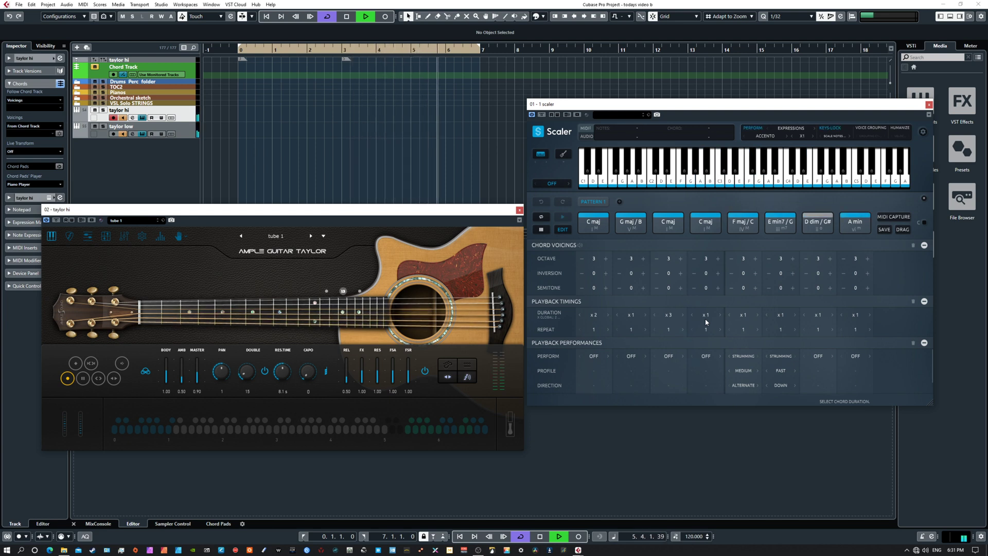
pyautogui.press('space')
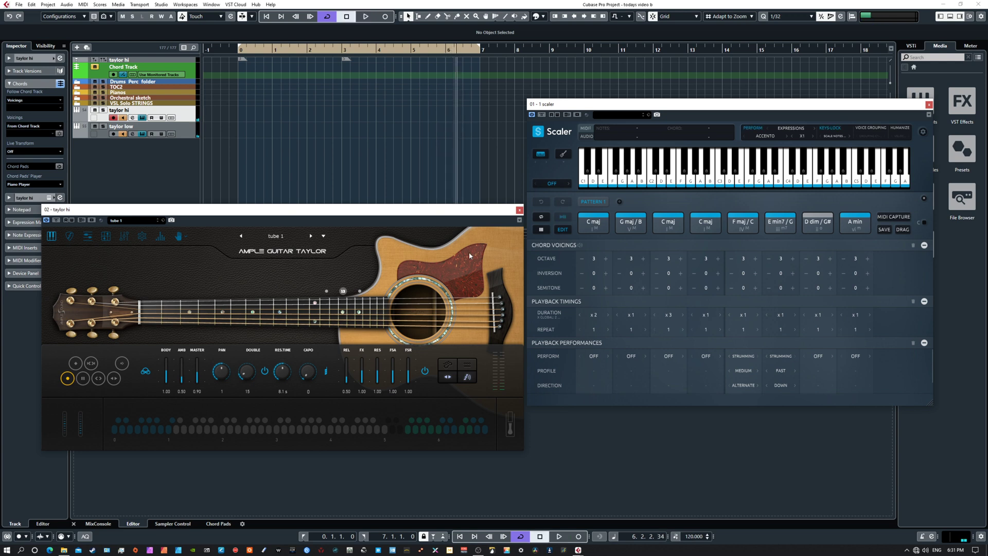
pyautogui.click(563, 229)
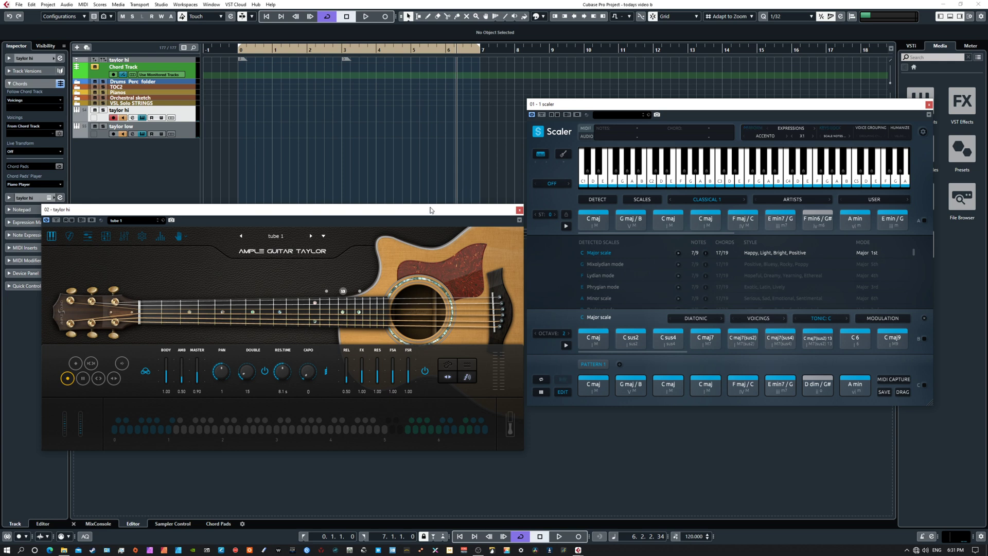
# Step: Return the project cursor to the left locator and arrange the taylor hi and Scaler windows side by side
pyautogui.moveTo(431, 209); pyautogui.dragTo(419, 234)
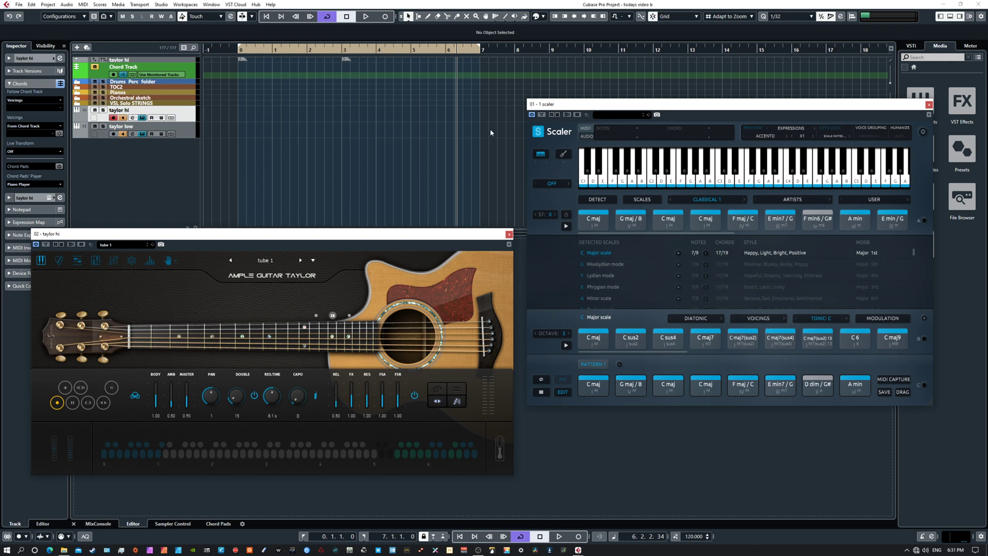
pyautogui.press('KP_1')
pyautogui.press('KP_2')
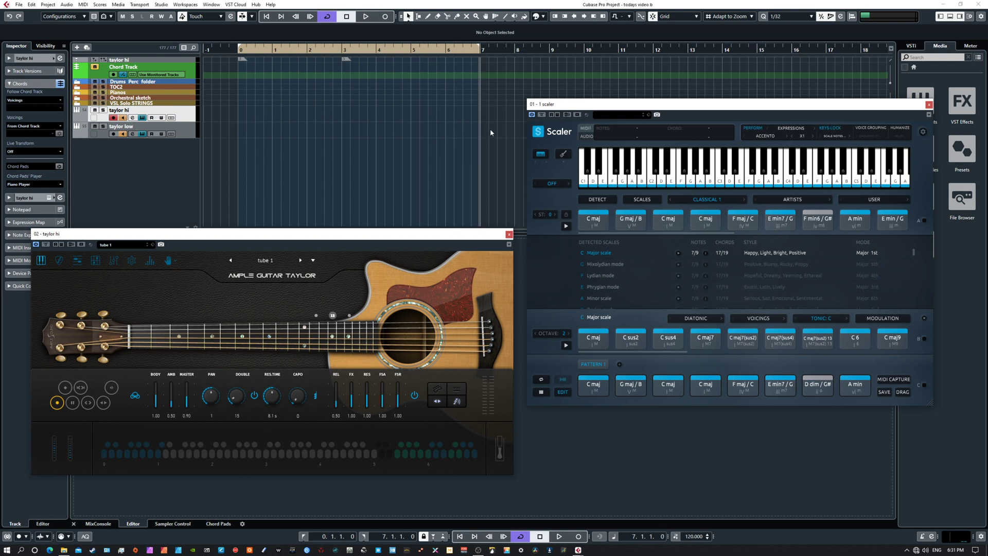
pyautogui.press('KP_1')
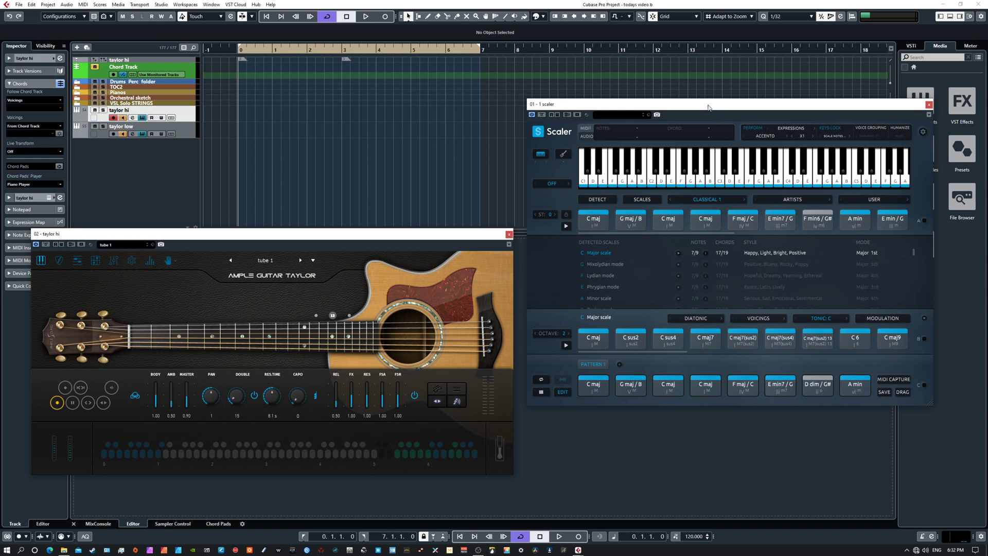
pyautogui.moveTo(691, 107); pyautogui.dragTo(727, 89)
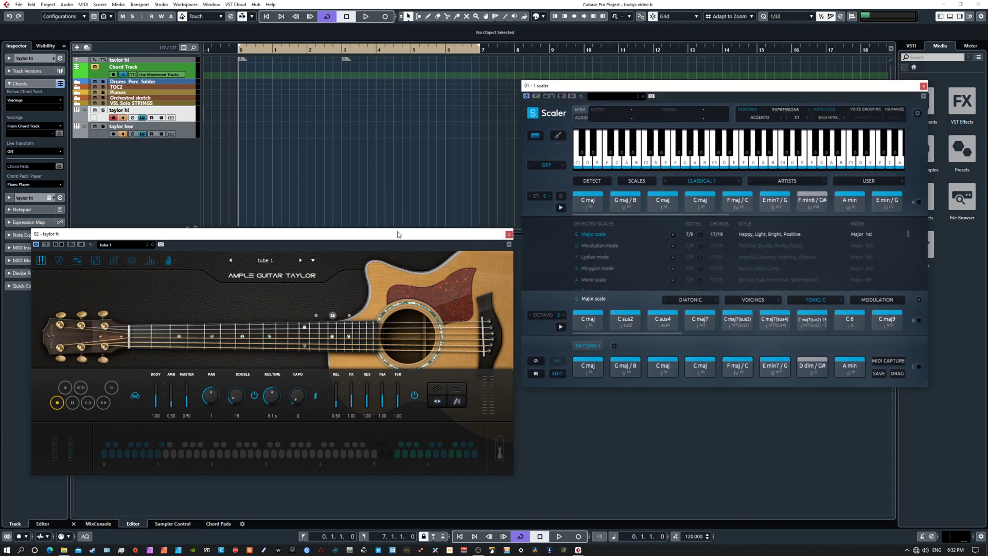
pyautogui.moveTo(399, 237)
pyautogui.mouseDown()
pyautogui.moveTo(430, 215)
pyautogui.moveTo(409, 230)
pyautogui.mouseUp()
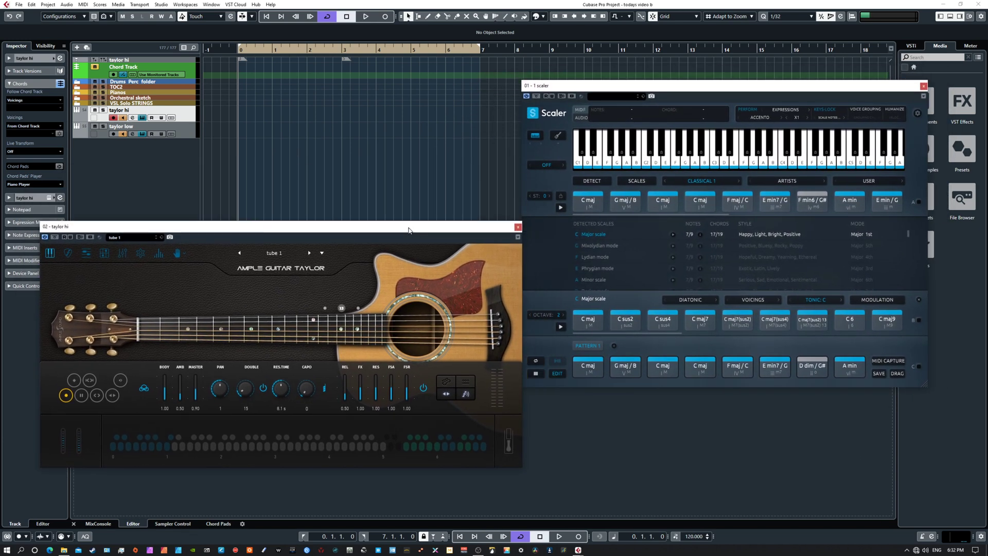
pyautogui.moveTo(684, 86)
pyautogui.mouseDown()
pyautogui.moveTo(650, 124)
pyautogui.moveTo(691, 78)
pyautogui.mouseUp()
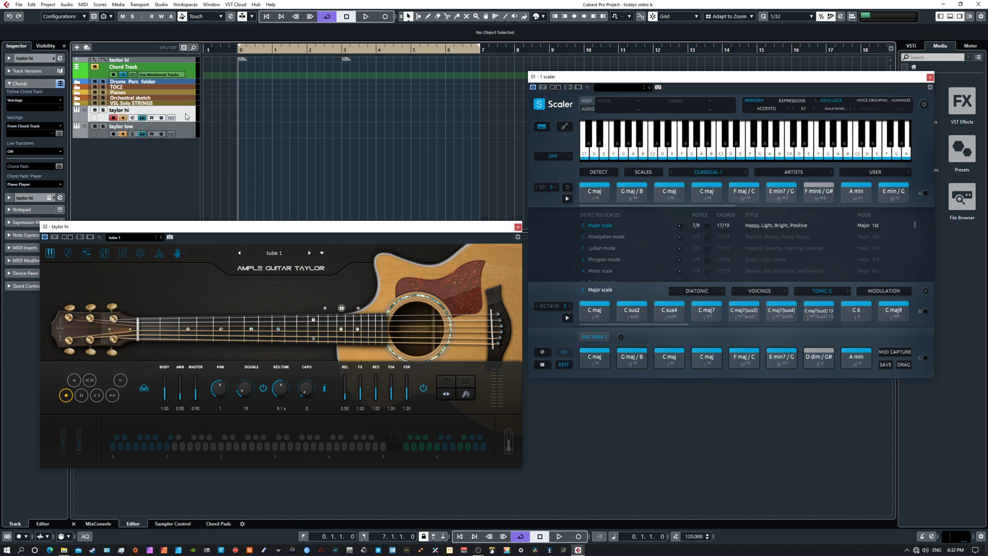
# Step: Expand the track settings and check the MIDI input assigned to the taylor hi and taylor low tracks
pyautogui.click(31, 58)
pyautogui.click(27, 126)
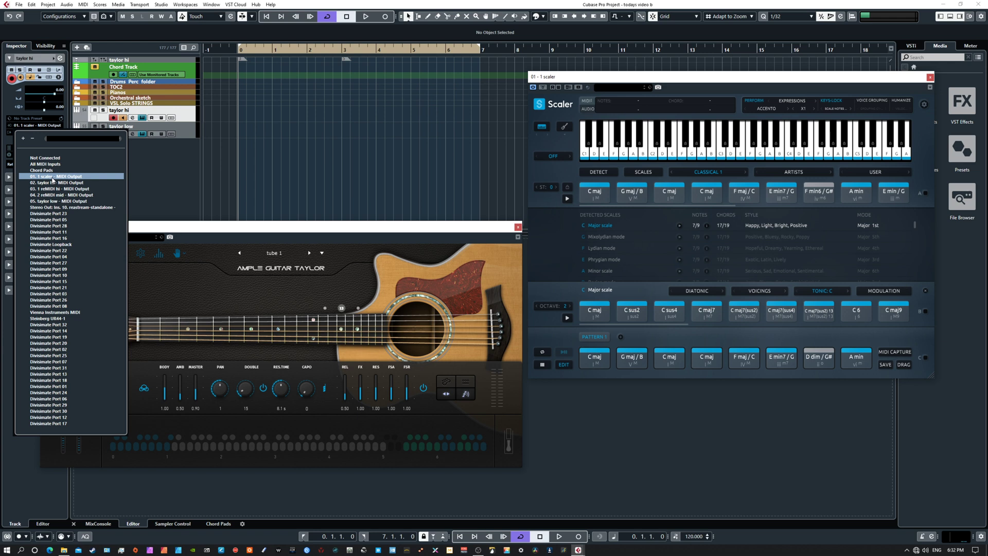
pyautogui.click(182, 114)
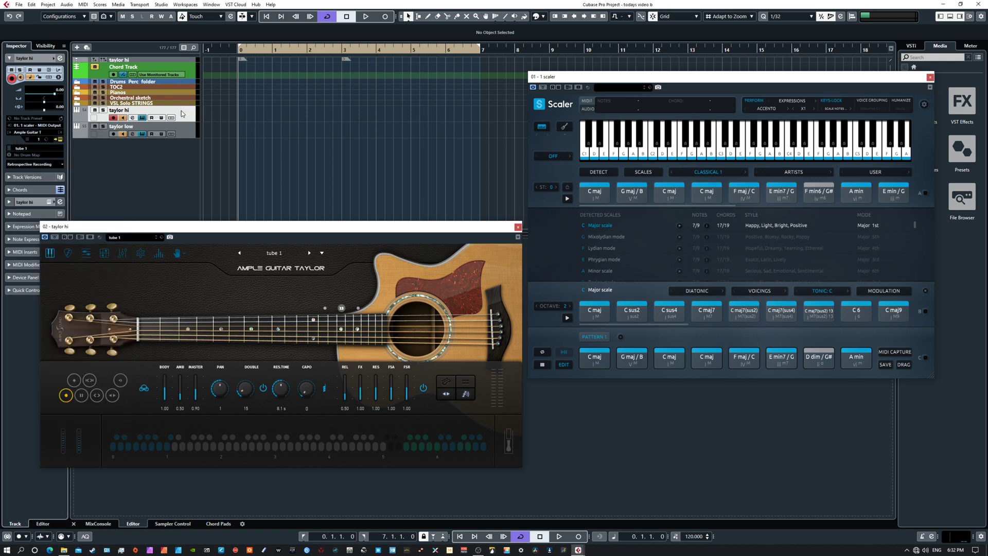
pyautogui.click(181, 127)
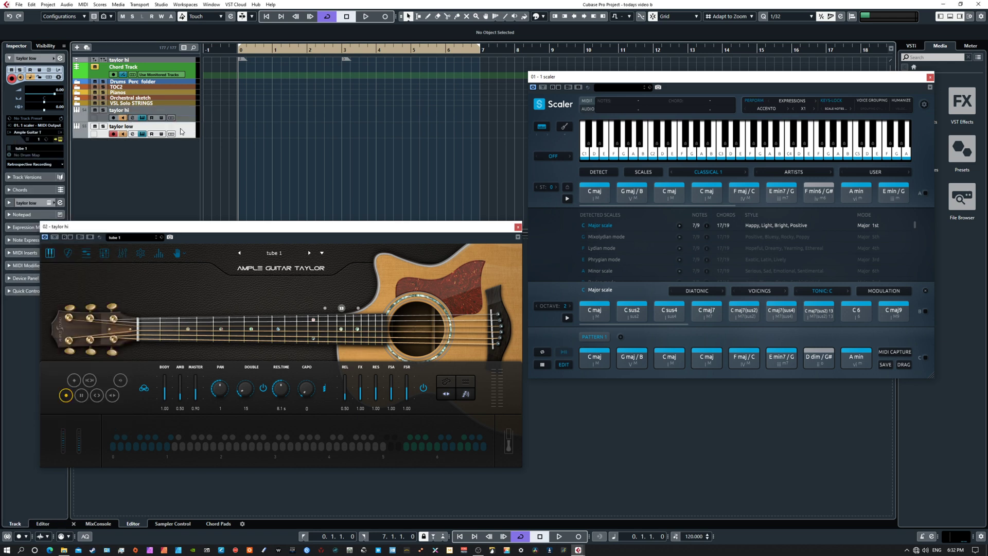
pyautogui.click(29, 126)
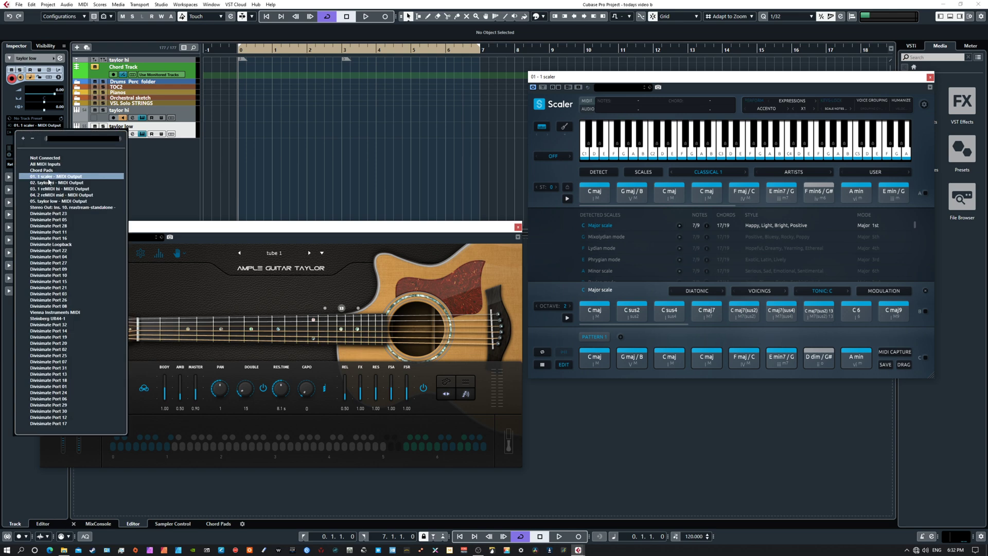
pyautogui.click(185, 133)
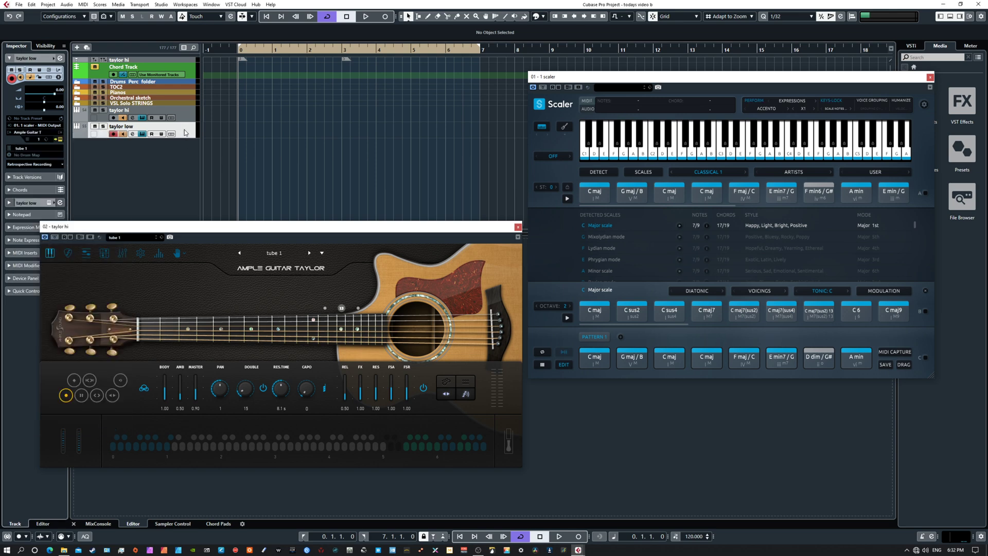
# Step: Audition low and high notes on the taylor hi guitar's virtual keyboard to check both ends of its playable range
pyautogui.moveTo(738, 76); pyautogui.dragTo(694, 70)
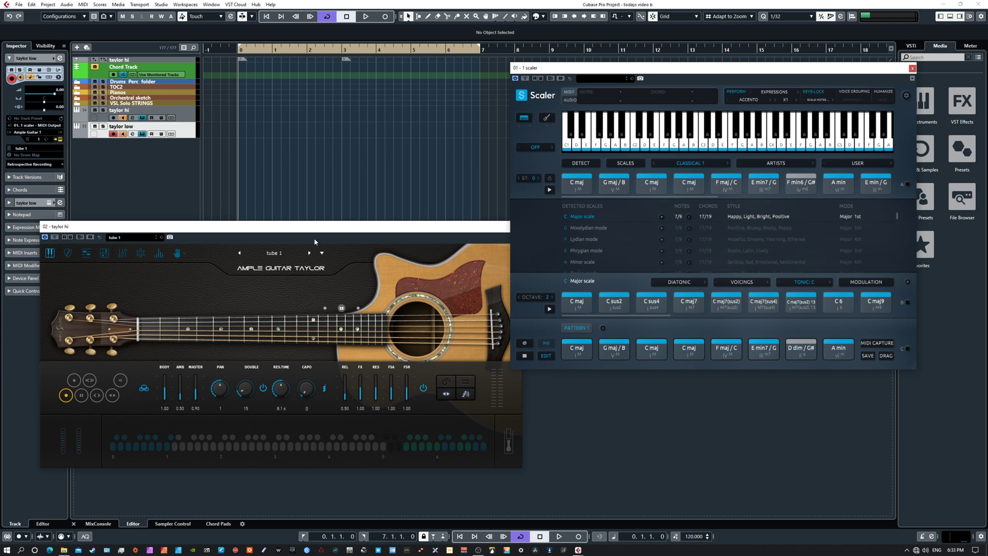
pyautogui.click(327, 227)
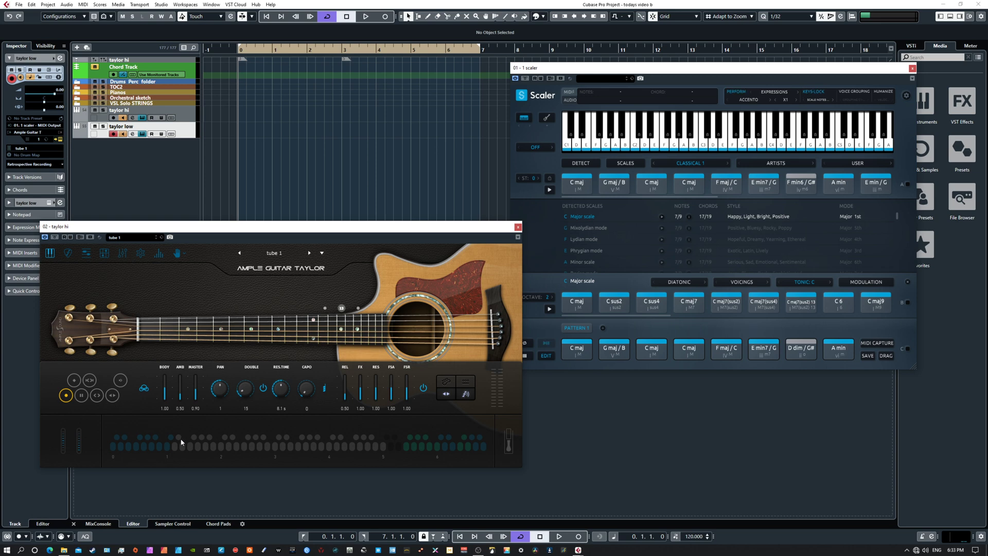
pyautogui.click(212, 446)
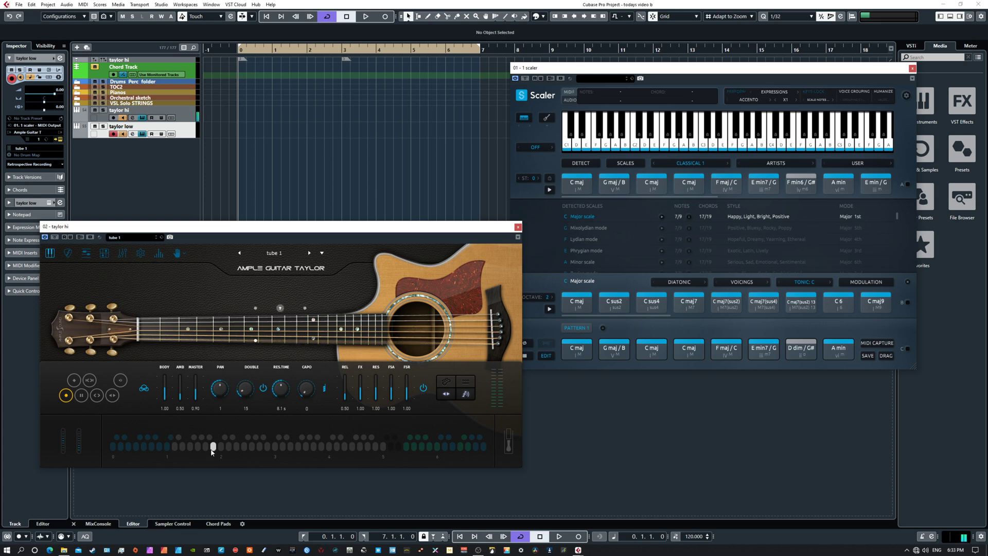
pyautogui.click(180, 448)
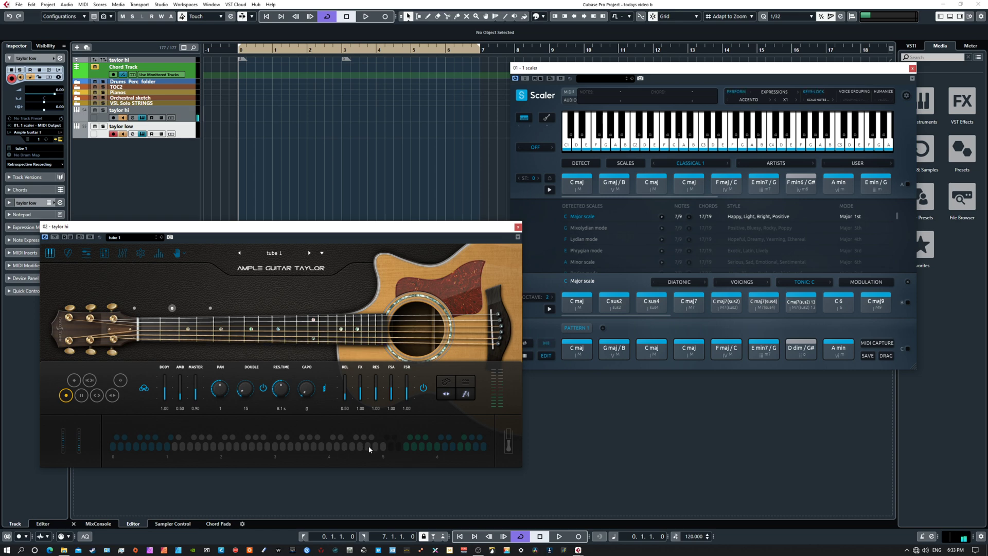
pyautogui.click(382, 446)
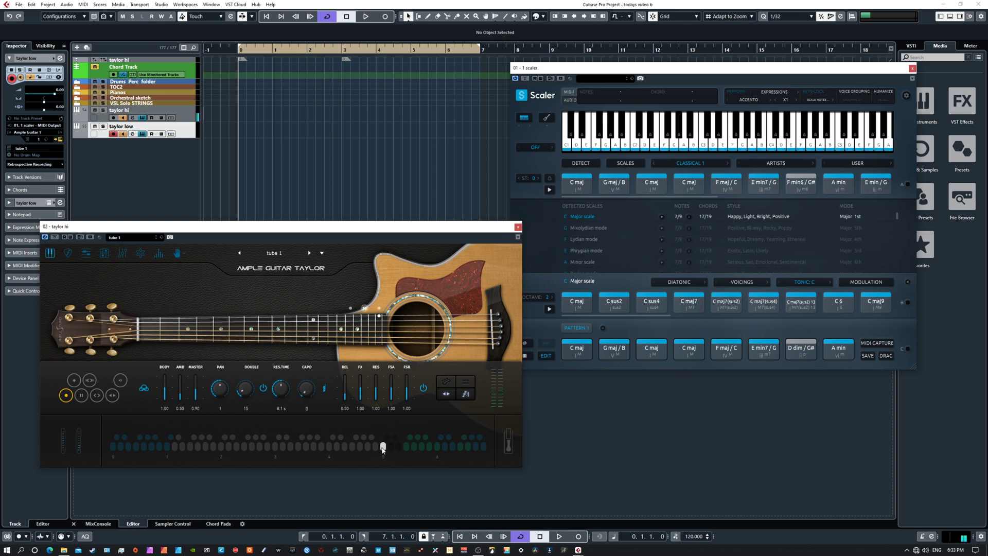
pyautogui.click(176, 446)
pyautogui.click(184, 448)
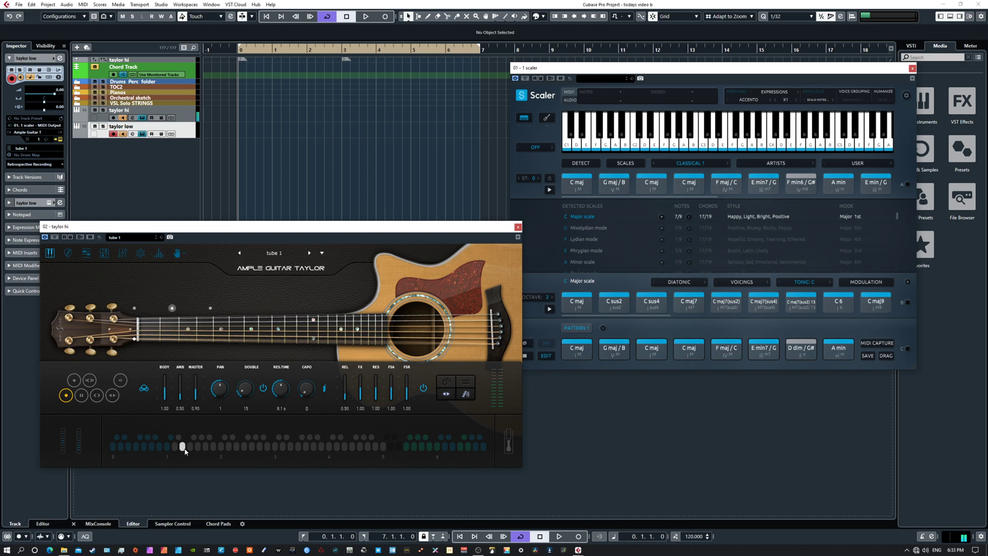
pyautogui.click(383, 450)
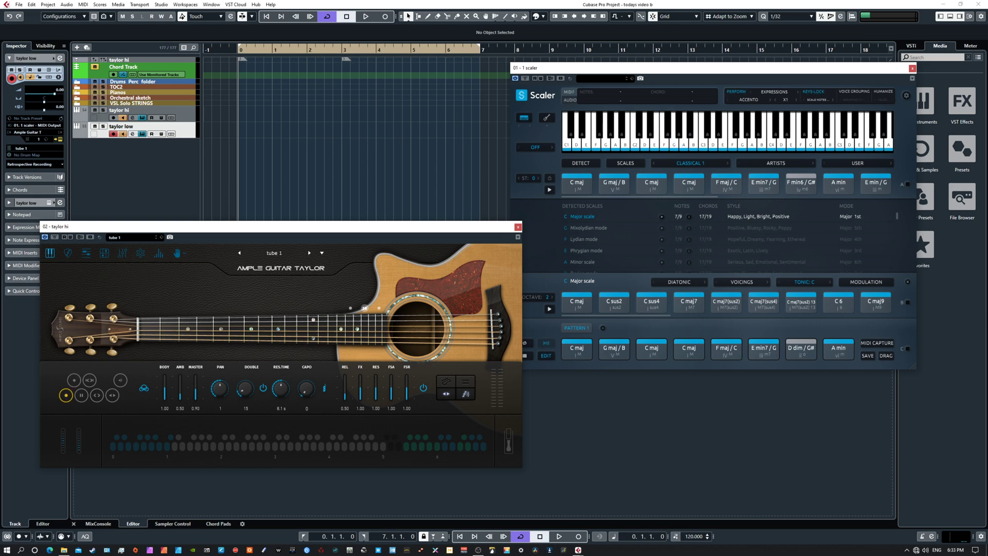
# Step: Bring in the taylor low instrument window to inspect its guitar settings, and move it out of the way again
pyautogui.moveTo(987, 246); pyautogui.dragTo(426, 236)
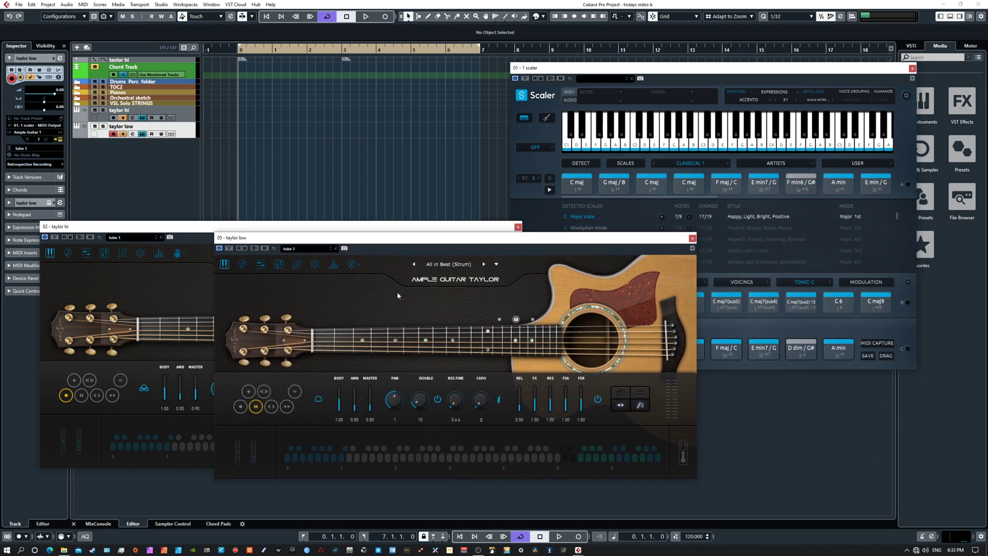
pyautogui.click(353, 265)
pyautogui.click(333, 289)
pyautogui.moveTo(379, 244); pyautogui.dragTo(987, 309)
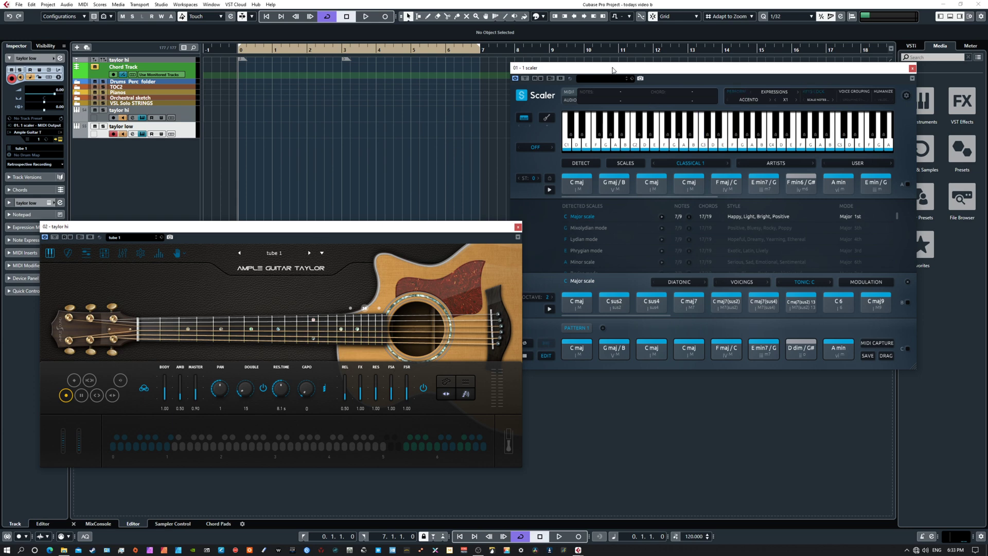
# Step: Open the MIDI Modifiers and set the taylor hi track's first Range modifier to OFF
pyautogui.moveTo(612, 69); pyautogui.dragTo(597, 82)
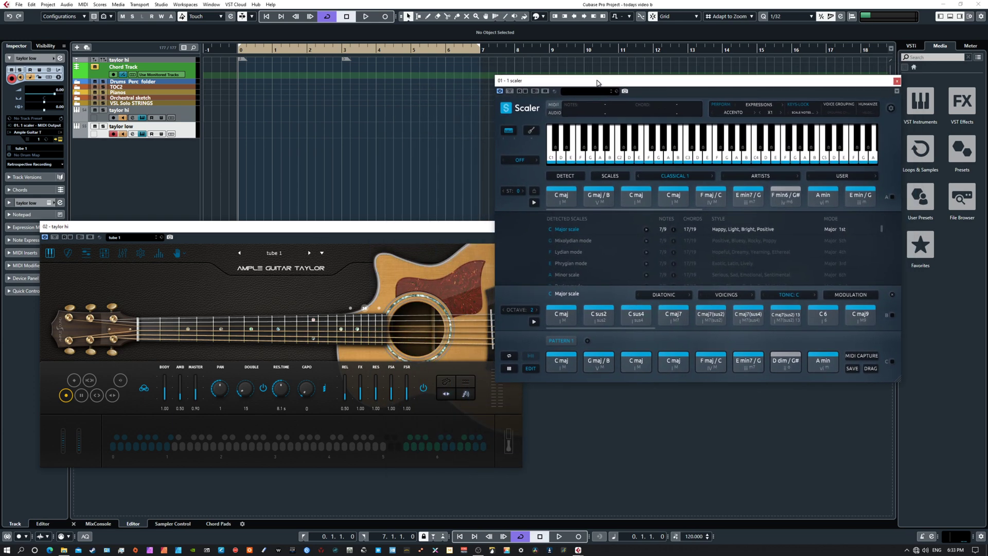
pyautogui.moveTo(350, 229); pyautogui.dragTo(376, 218)
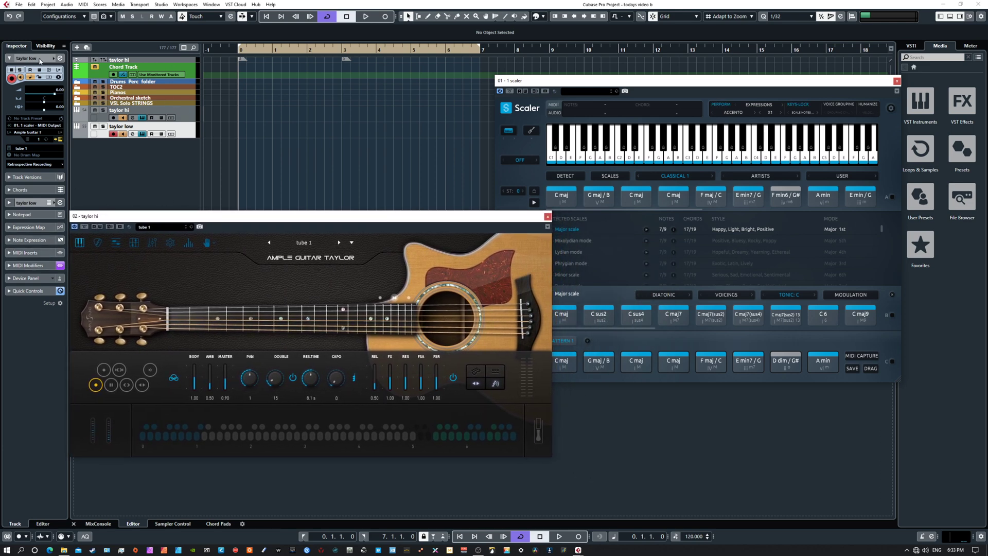
pyautogui.click(34, 266)
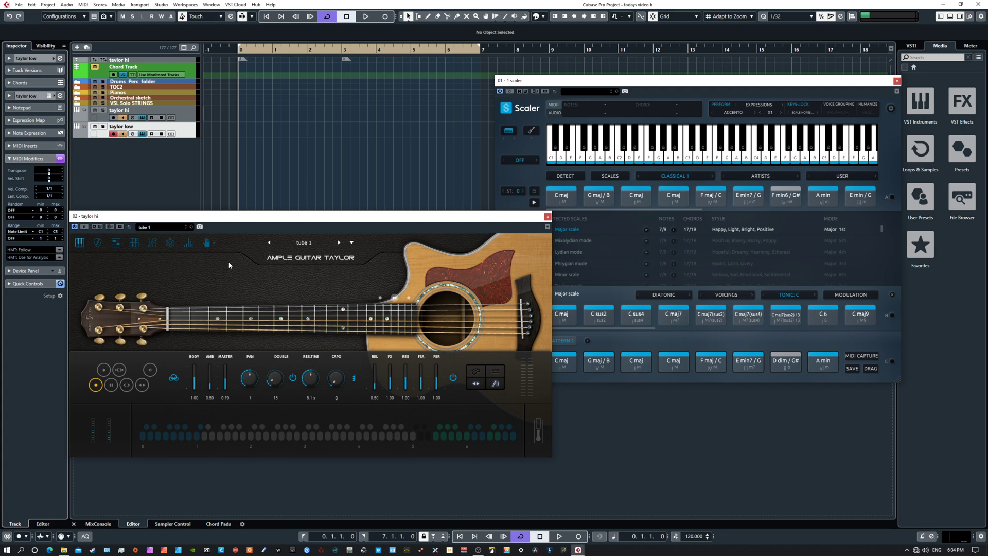
pyautogui.moveTo(255, 220)
pyautogui.mouseDown()
pyautogui.moveTo(292, 291)
pyautogui.moveTo(258, 227)
pyautogui.moveTo(265, 222)
pyautogui.moveTo(257, 224)
pyautogui.mouseUp()
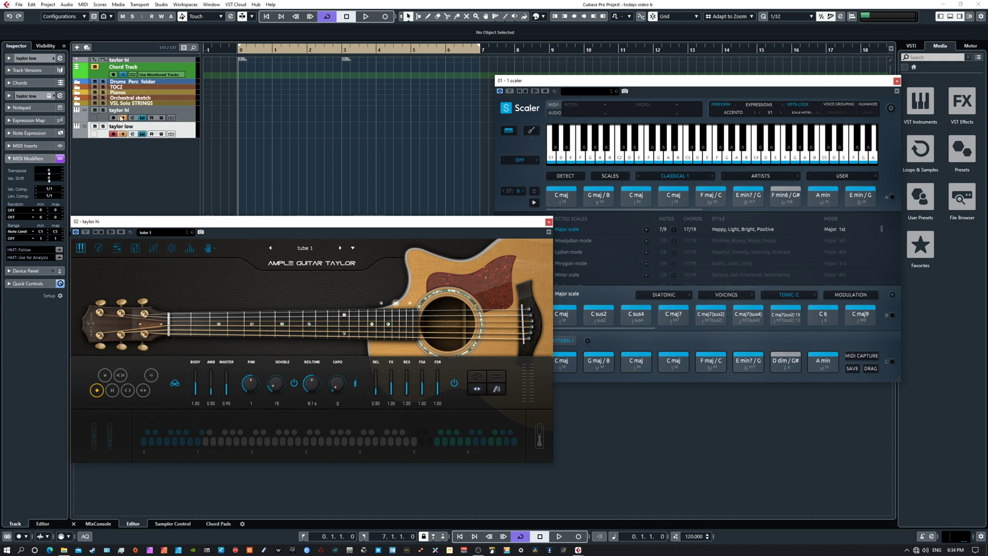
pyautogui.click(188, 114)
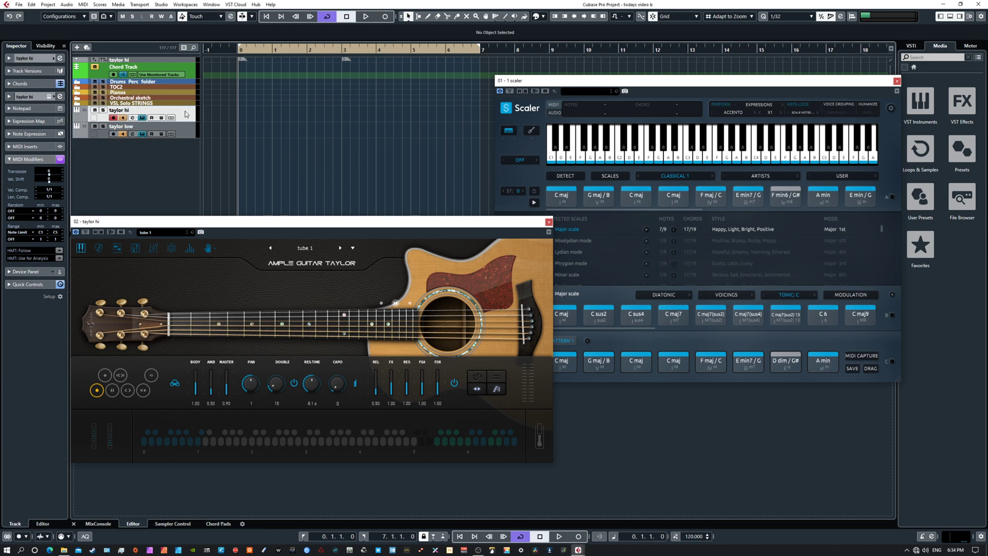
pyautogui.click(13, 233)
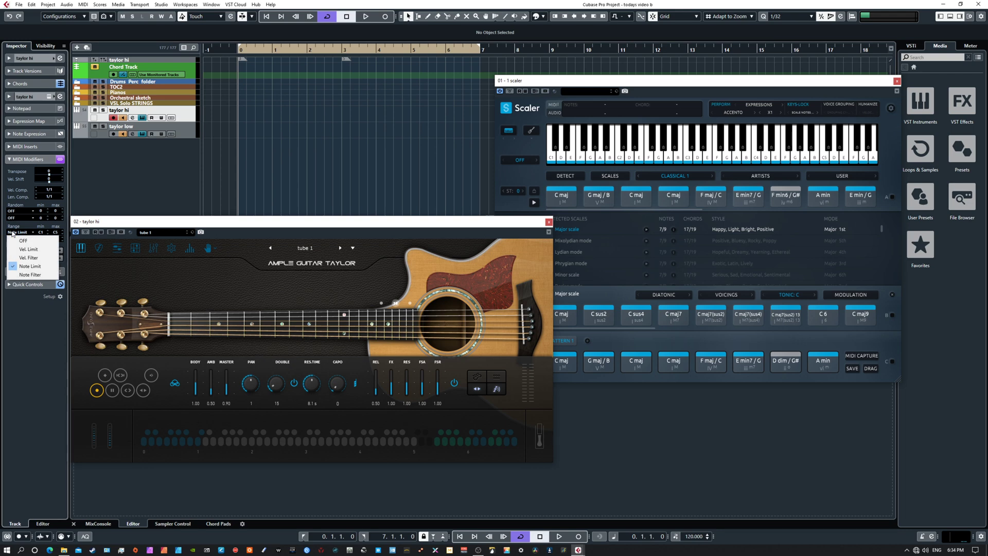
pyautogui.click(15, 239)
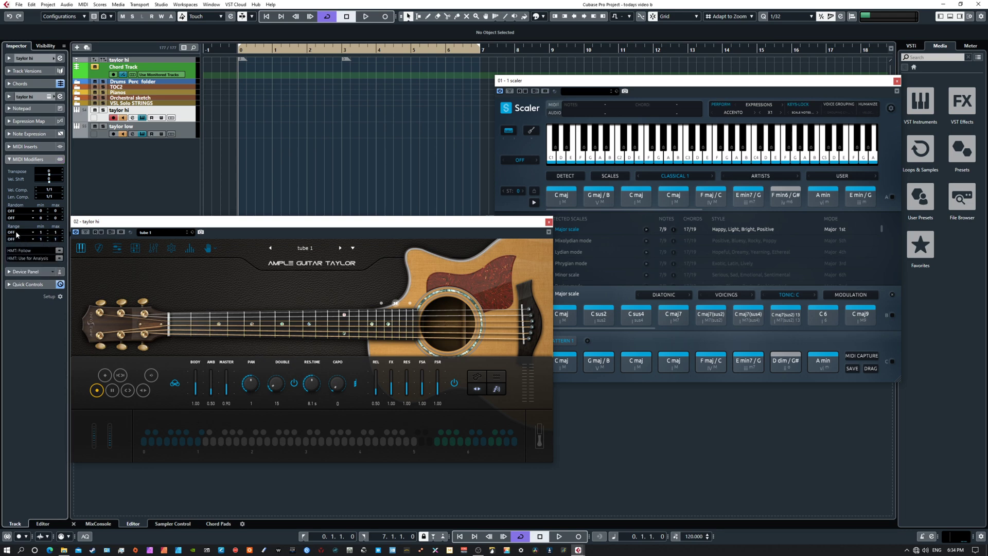
# Step: Set the taylor hi track's first Range modifier to Note Limit with a C1 minimum and new maximum, and audition a low and high note
pyautogui.click(15, 232)
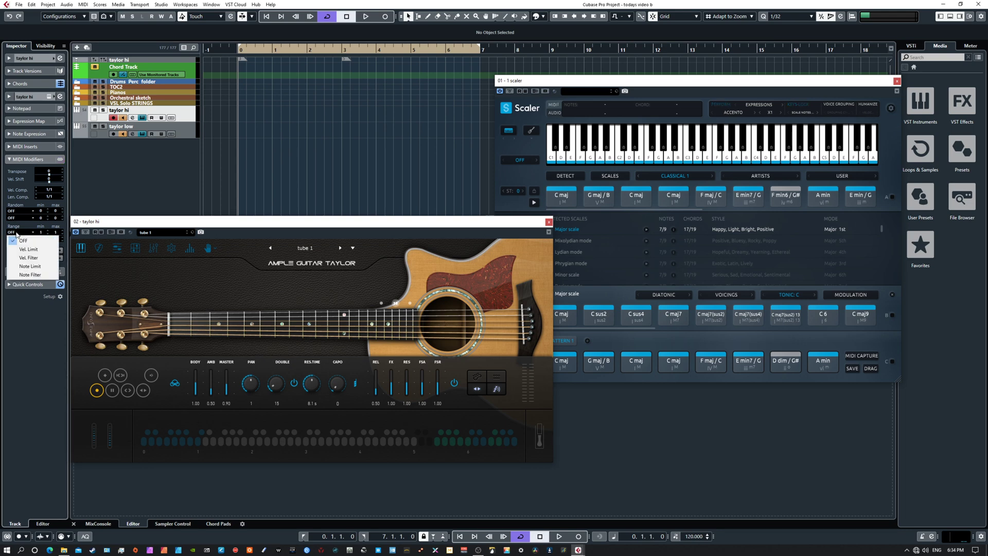
pyautogui.click(20, 267)
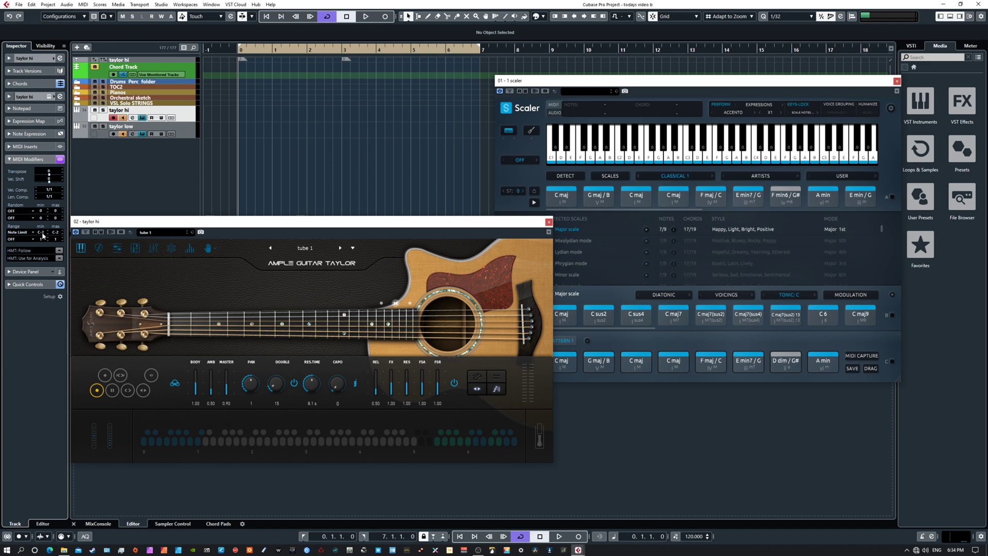
pyautogui.doubleClick(42, 233)
pyautogui.press('Return')
pyautogui.doubleClick(56, 235)
pyautogui.write('c5')
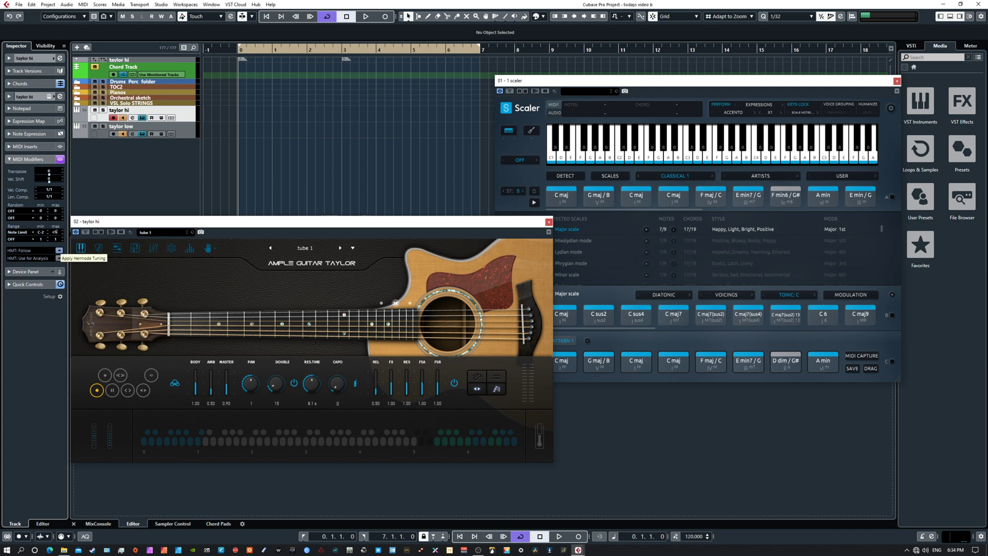
pyautogui.press('Return')
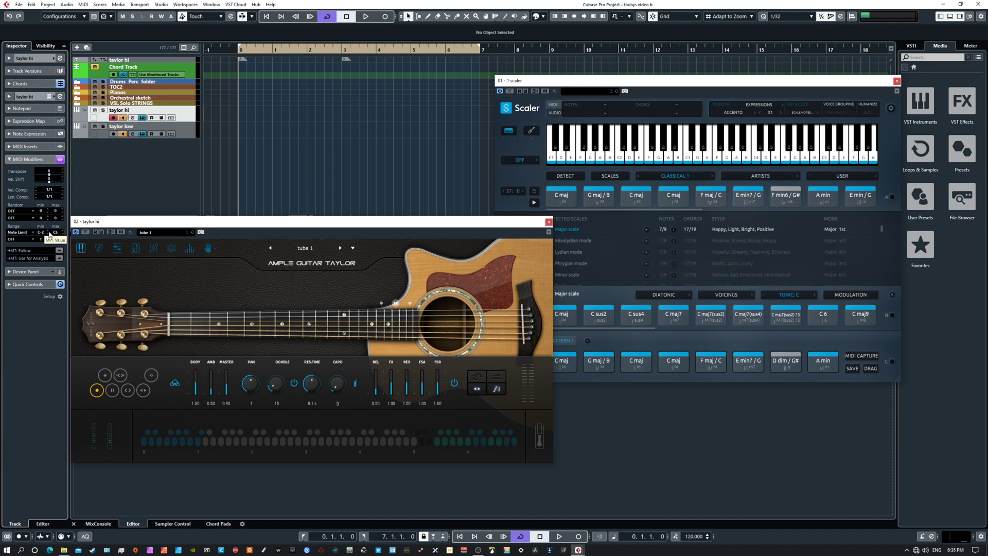
pyautogui.click(49, 232)
pyautogui.click(44, 233)
pyautogui.click(221, 441)
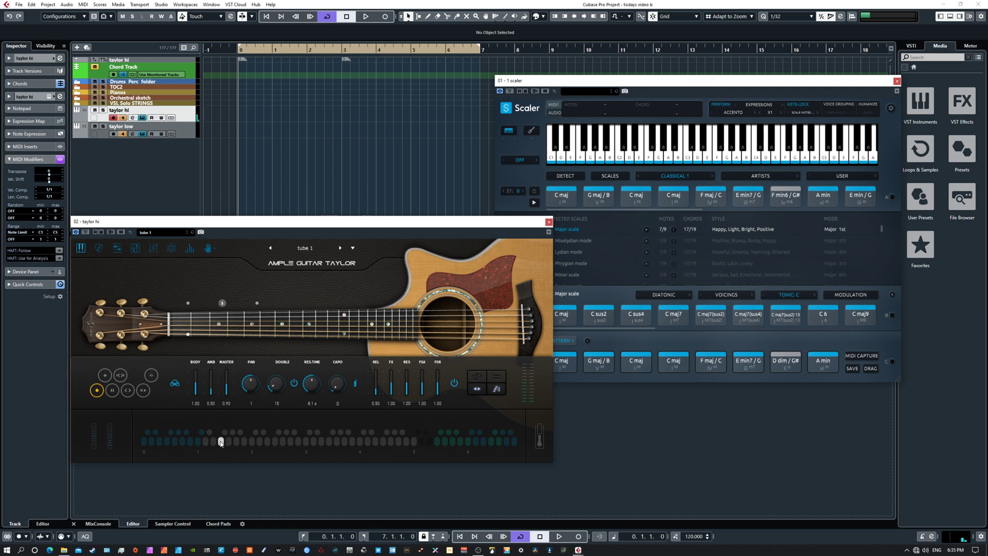
pyautogui.click(402, 442)
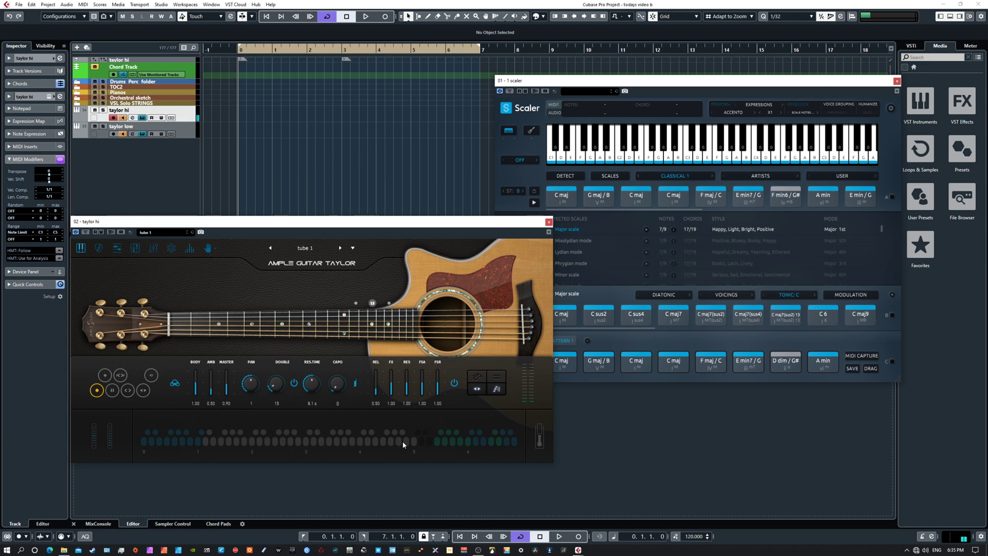
# Step: Arrange the taylor hi and Scaler windows side by side, and bring in the taylor low window before moving it off screen again
pyautogui.moveTo(458, 223); pyautogui.dragTo(436, 231)
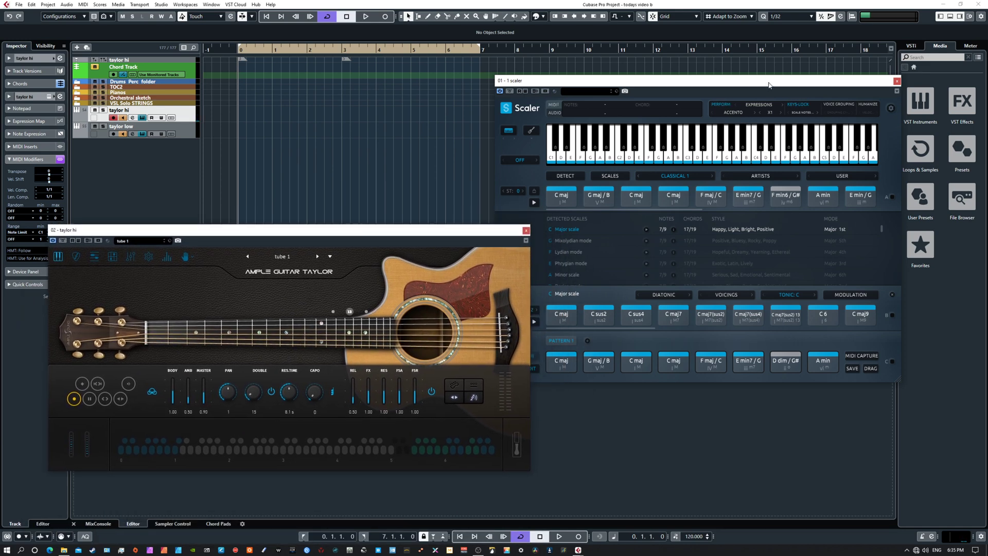
pyautogui.moveTo(768, 85)
pyautogui.mouseDown()
pyautogui.moveTo(779, 111)
pyautogui.moveTo(775, 83)
pyautogui.mouseUp()
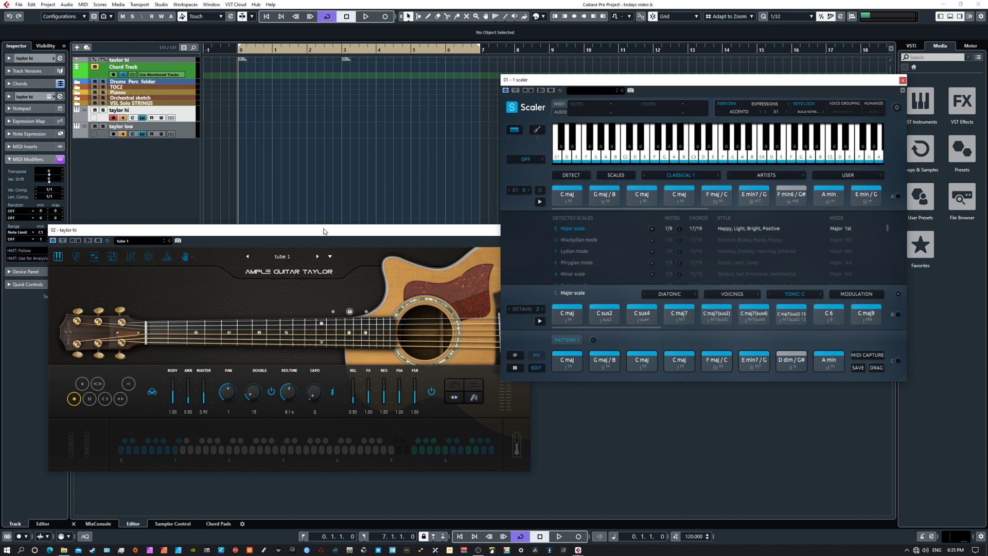
pyautogui.moveTo(326, 231); pyautogui.dragTo(304, 223)
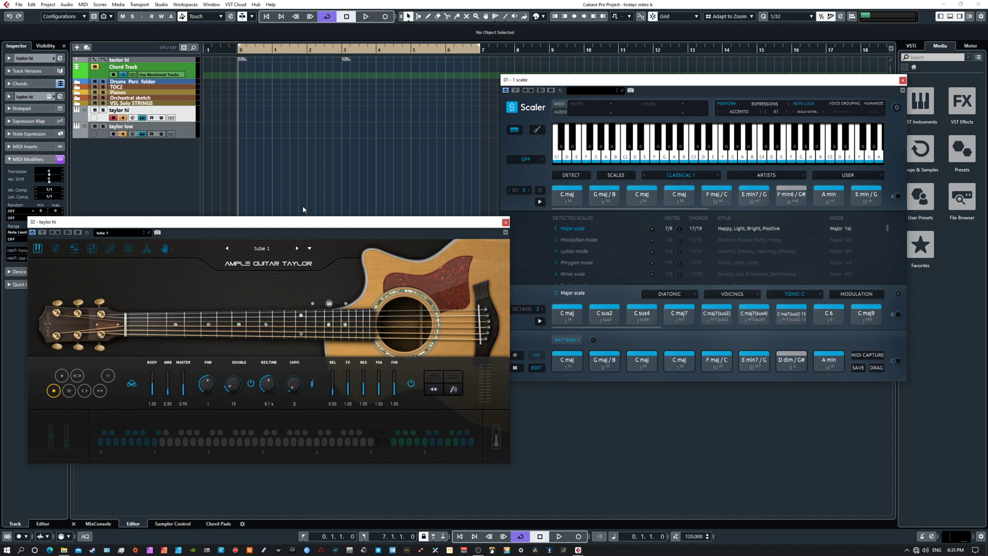
pyautogui.moveTo(261, 222); pyautogui.dragTo(292, 216)
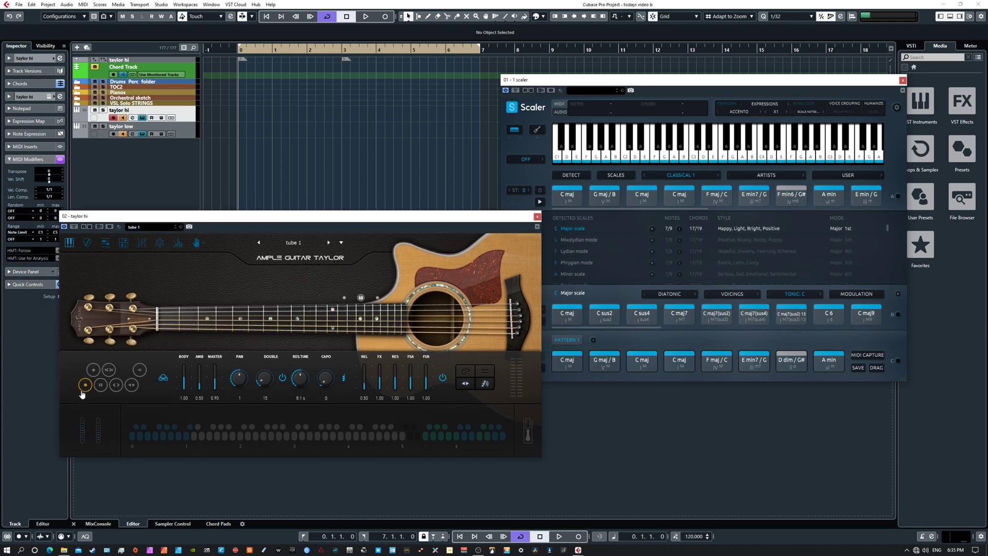
pyautogui.moveTo(389, 218); pyautogui.dragTo(376, 222)
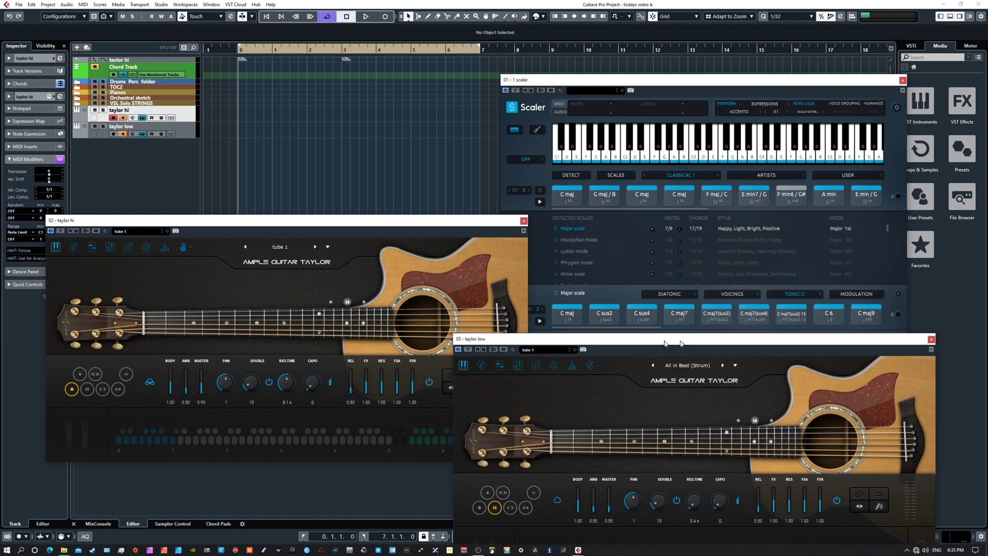
pyautogui.moveTo(665, 343); pyautogui.dragTo(987, 337)
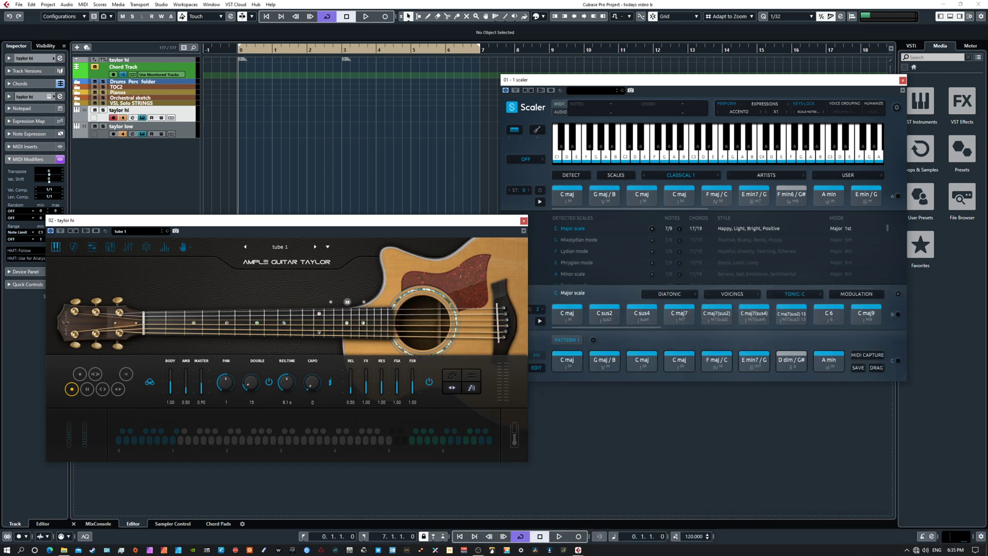
pyautogui.click(664, 86)
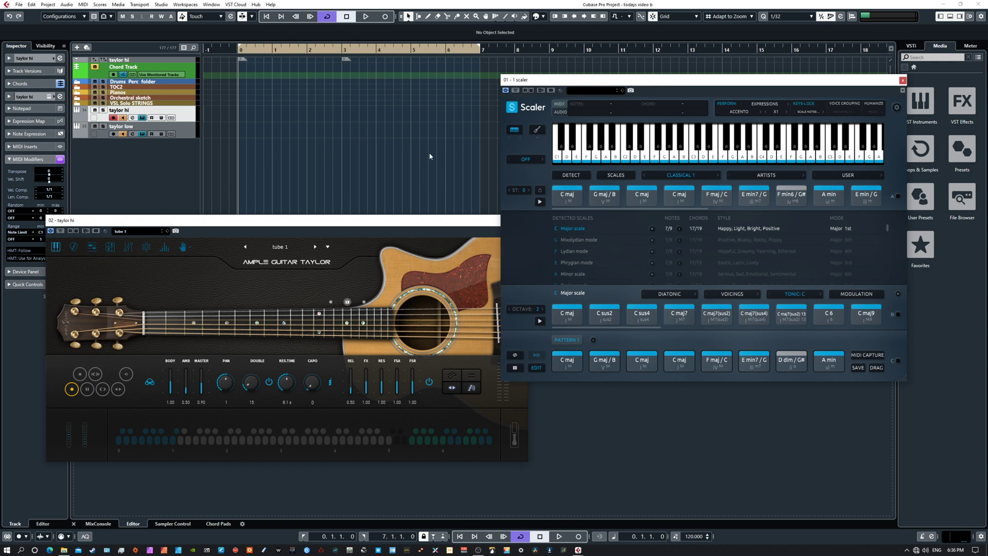
# Step: Audition Scaler's chord pattern through the taylor hi guitar with the ADAGIETTO expression and set its speed to X2
pyautogui.click(638, 360)
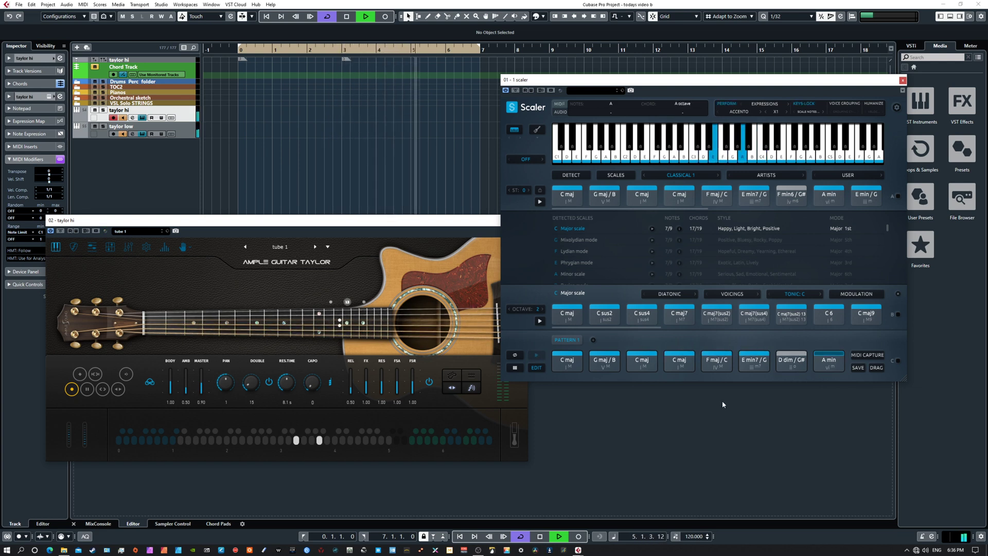
pyautogui.press('space')
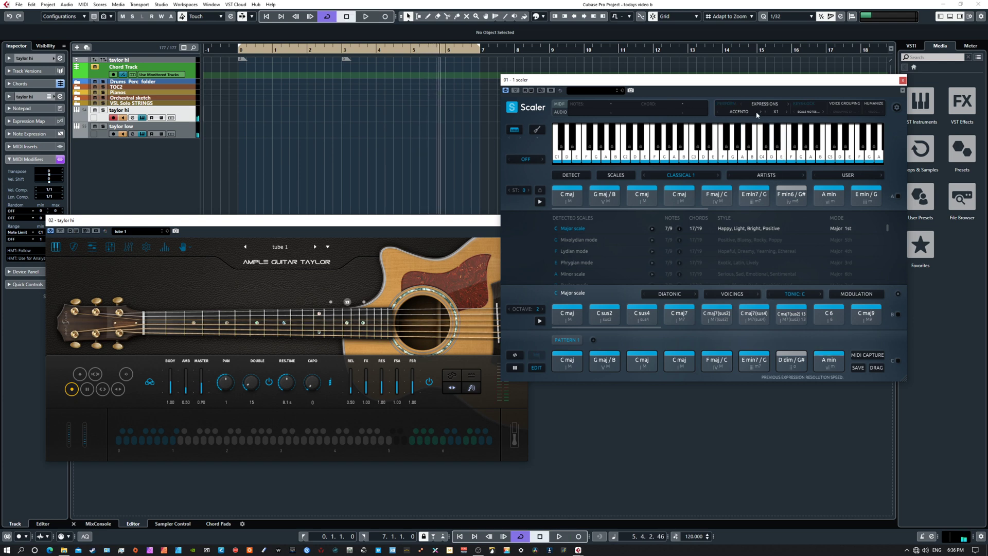
pyautogui.click(760, 111)
pyautogui.press('space')
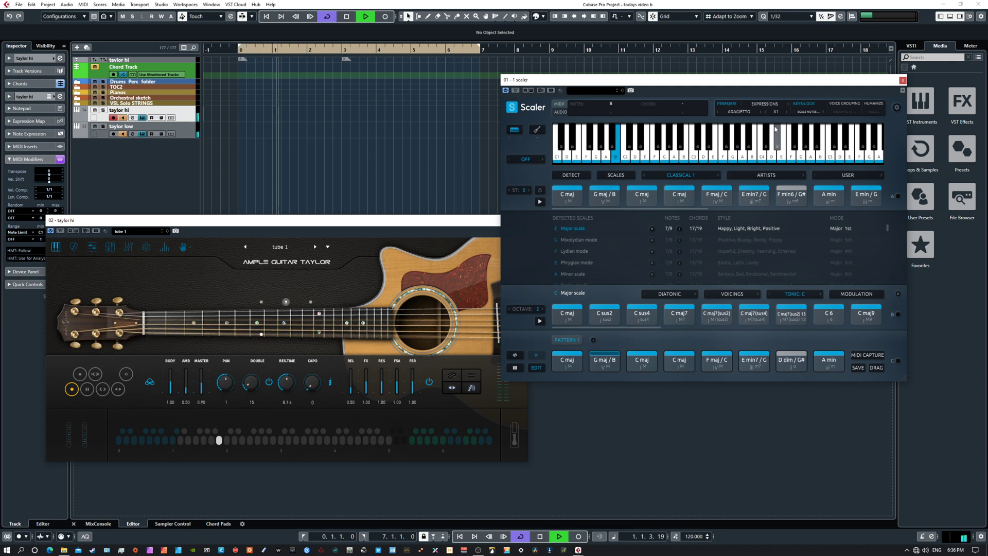
pyautogui.press('space')
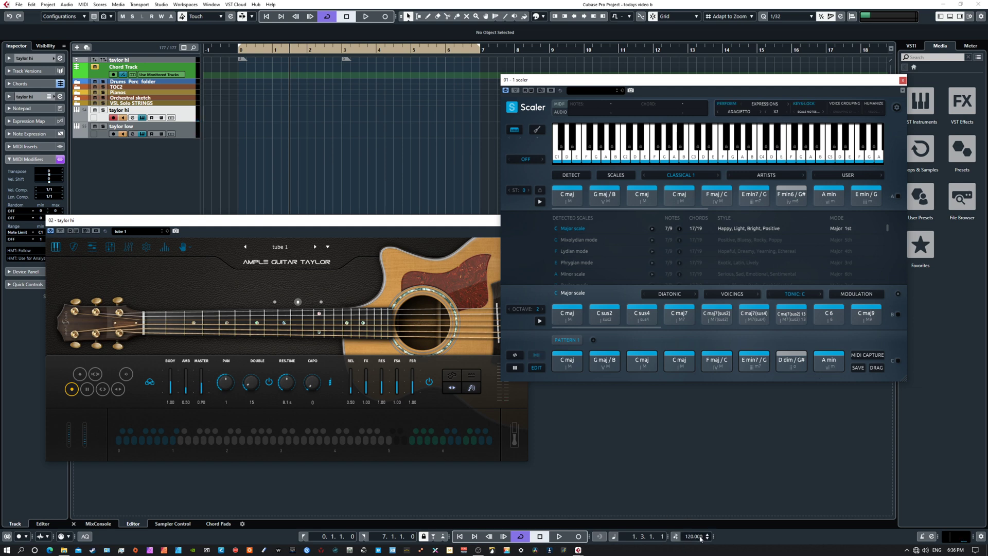
# Step: Play the chord pattern from the project start and open Scaler's pattern editing view to check the playback performances
pyautogui.click(699, 537)
pyautogui.click(715, 473)
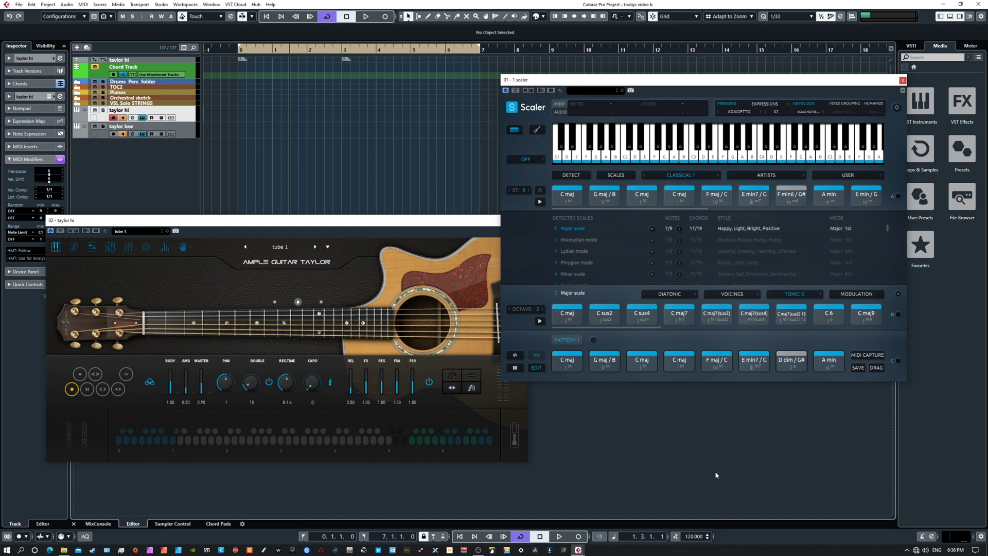
pyautogui.press('KP_1')
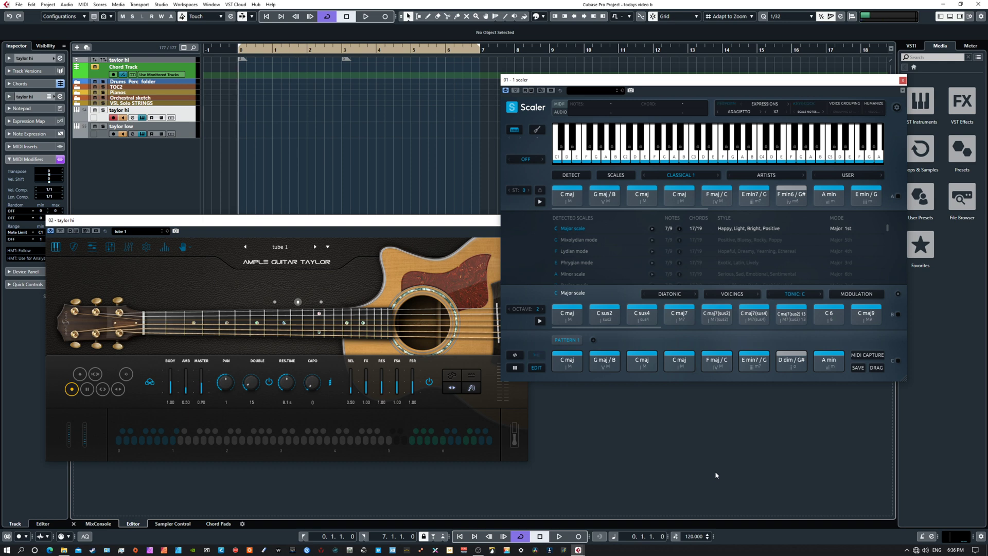
pyautogui.press('space')
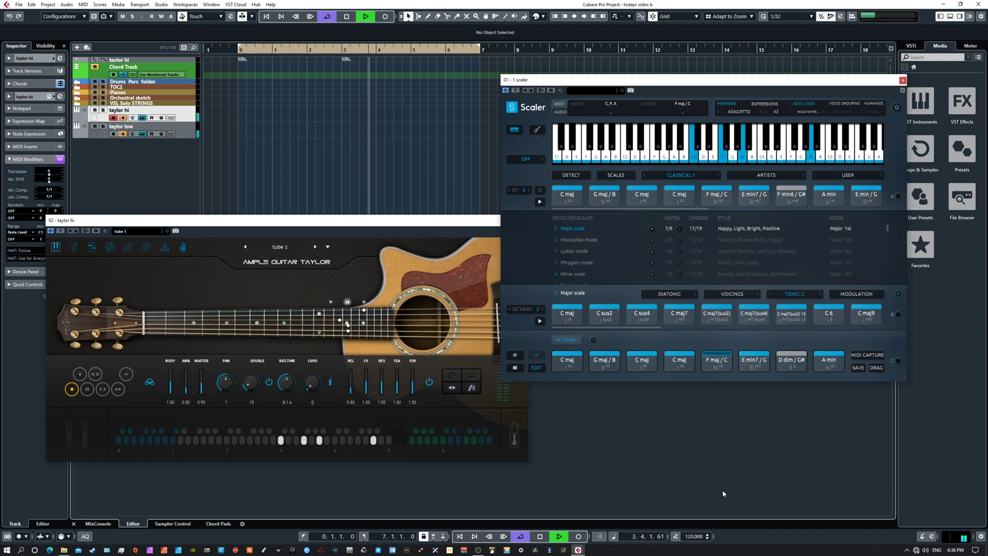
pyautogui.click(537, 367)
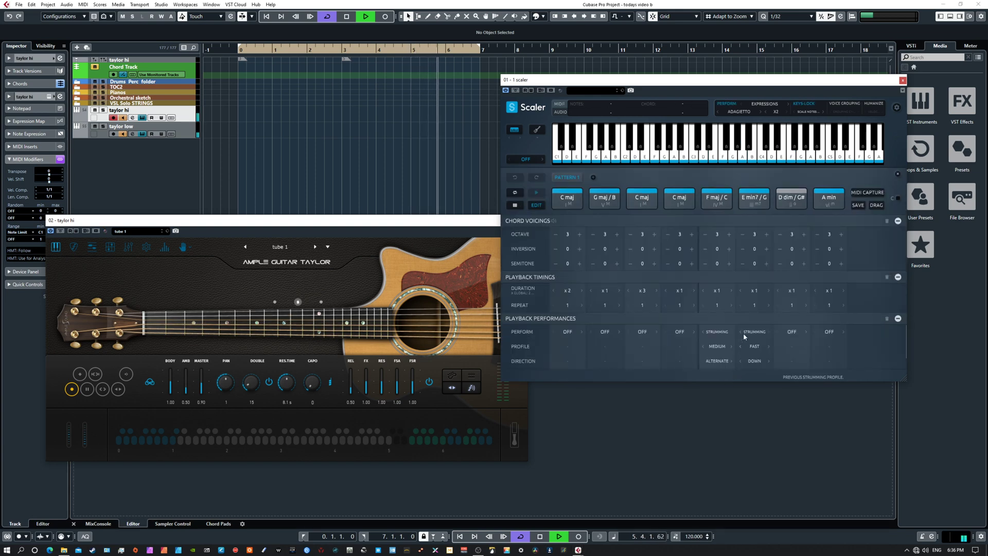
pyautogui.press('space')
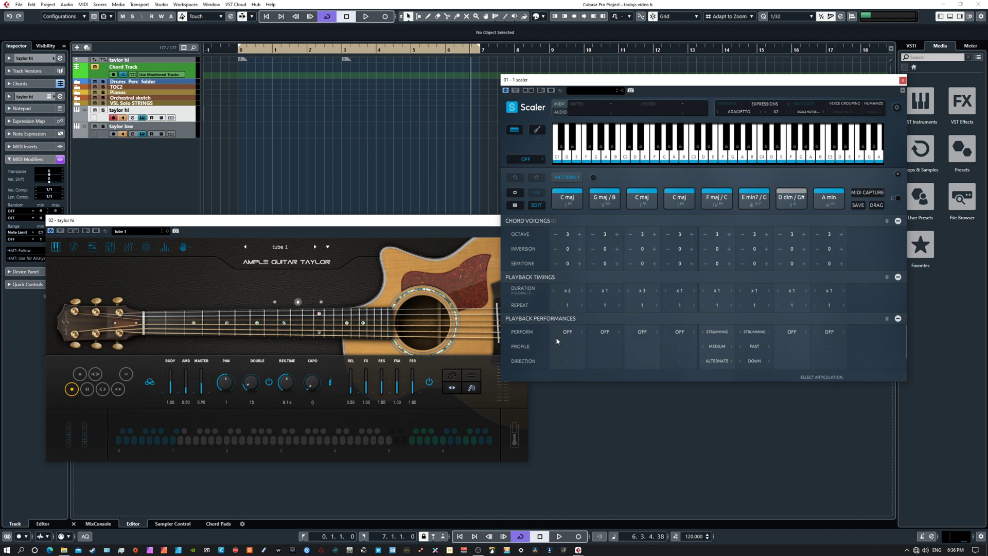
# Step: Change Scaler's expression to ALT at X1 speed and audition the pattern from the project start
pyautogui.click(760, 111)
pyautogui.press('KP_1')
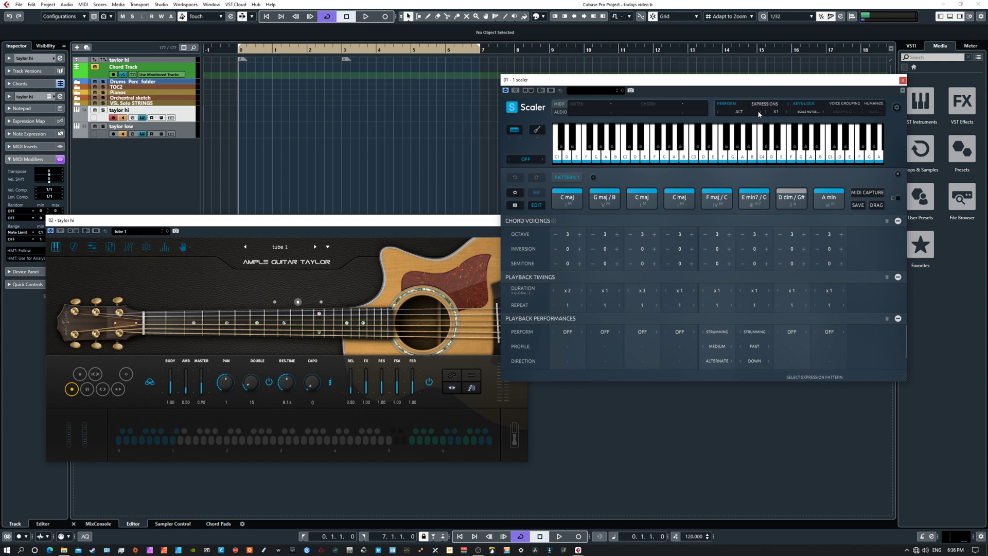
pyautogui.press('space')
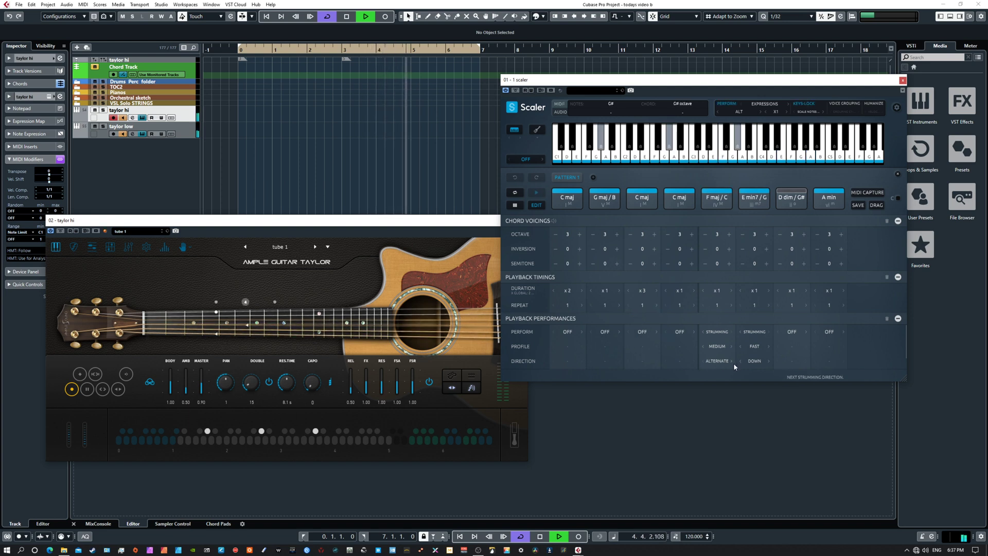
pyautogui.press('space')
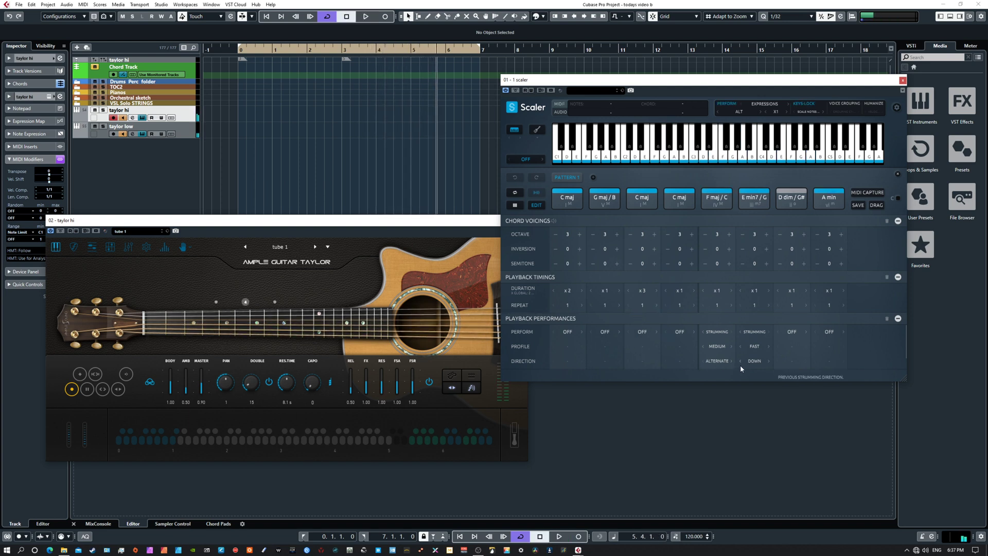
# Step: Arm Scaler's MIDI capture and return the playhead to the project start
pyautogui.click(867, 198)
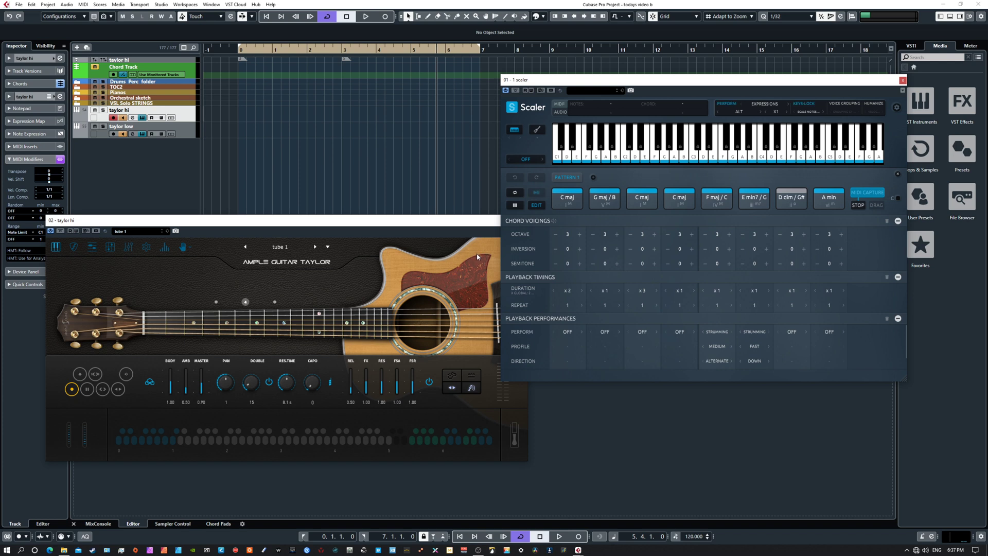
pyautogui.press('Home')
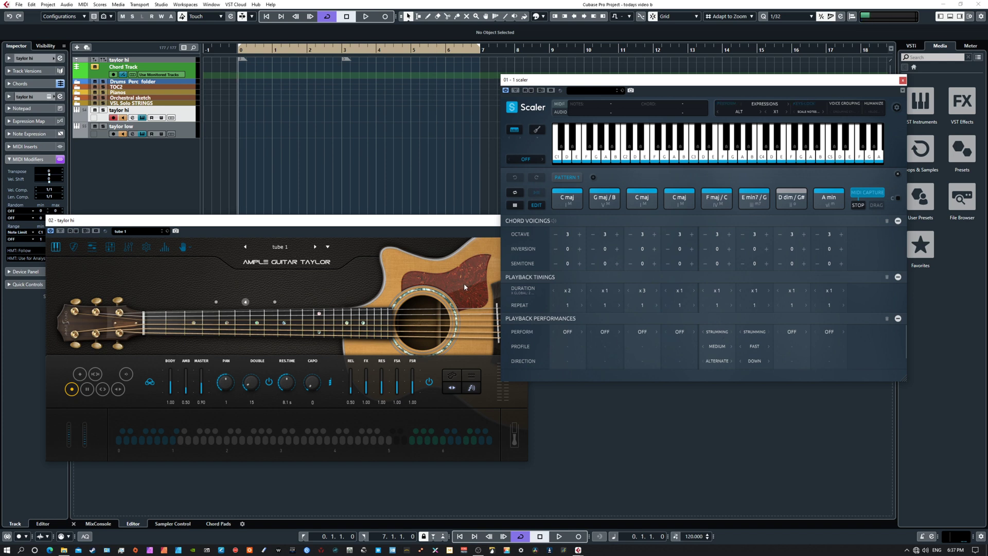
pyautogui.moveTo(363, 223)
pyautogui.mouseDown()
pyautogui.moveTo(335, 240)
pyautogui.moveTo(356, 225)
pyautogui.mouseUp()
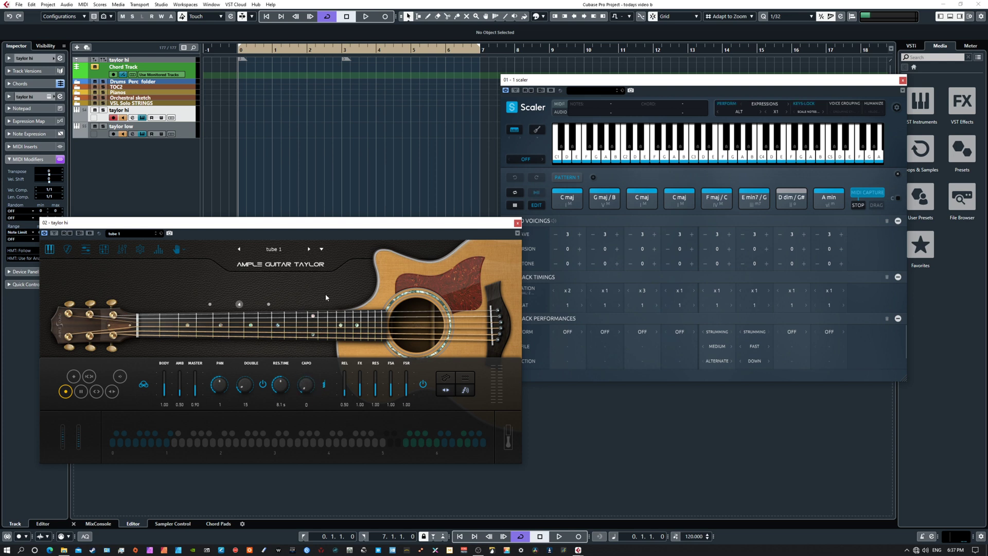
# Step: Play the chord pattern, setting the taylor hi guitar's capo to 2 during playback
pyautogui.press('space')
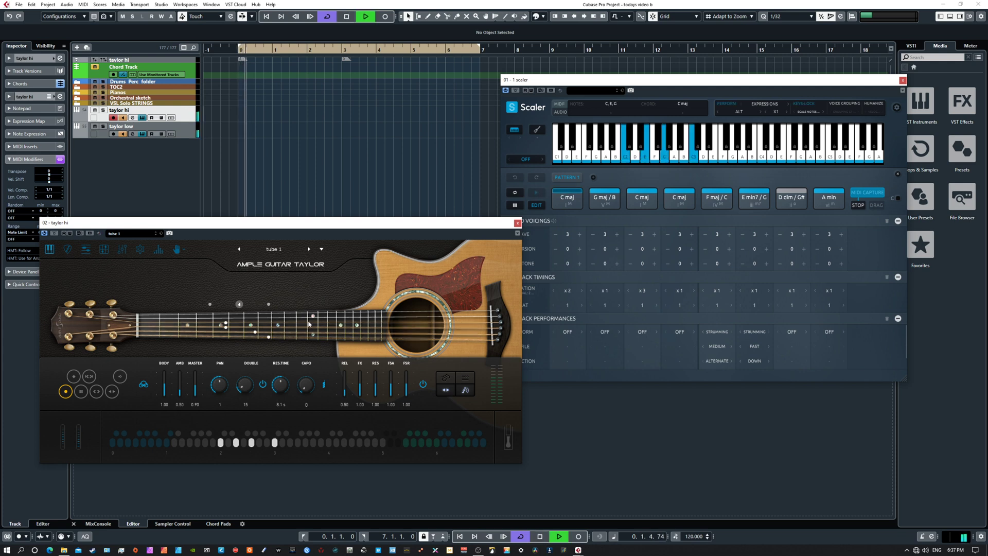
pyautogui.moveTo(300, 384); pyautogui.dragTo(306, 374)
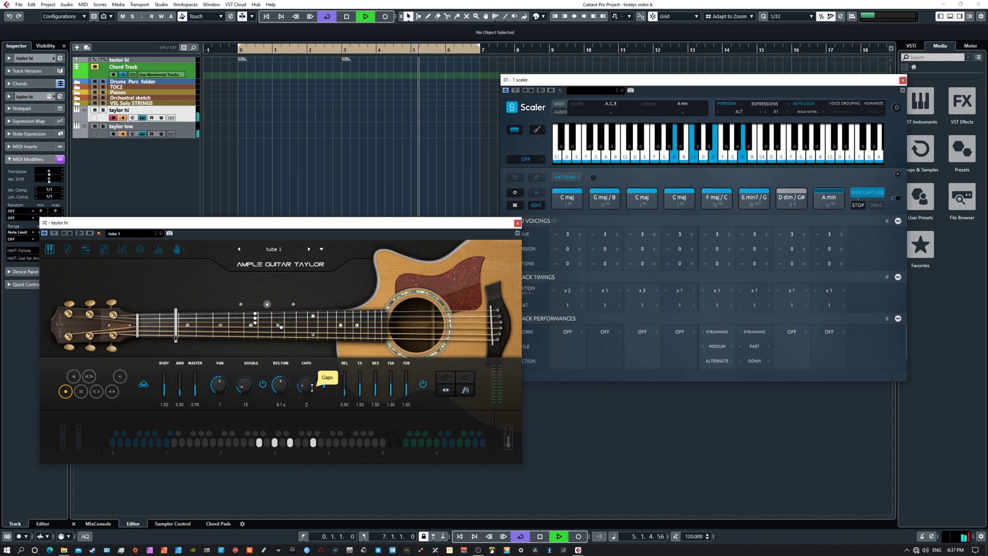
pyautogui.press('space')
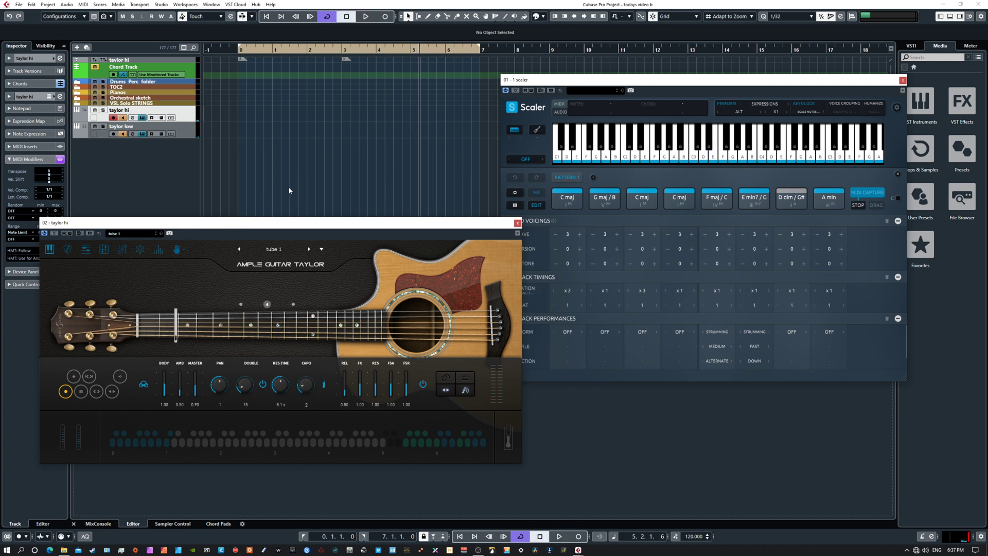
# Step: Bring in the taylor low window for comparison, mute the taylor low track, and move its window off screen again
pyautogui.moveTo(987, 293); pyautogui.dragTo(576, 238)
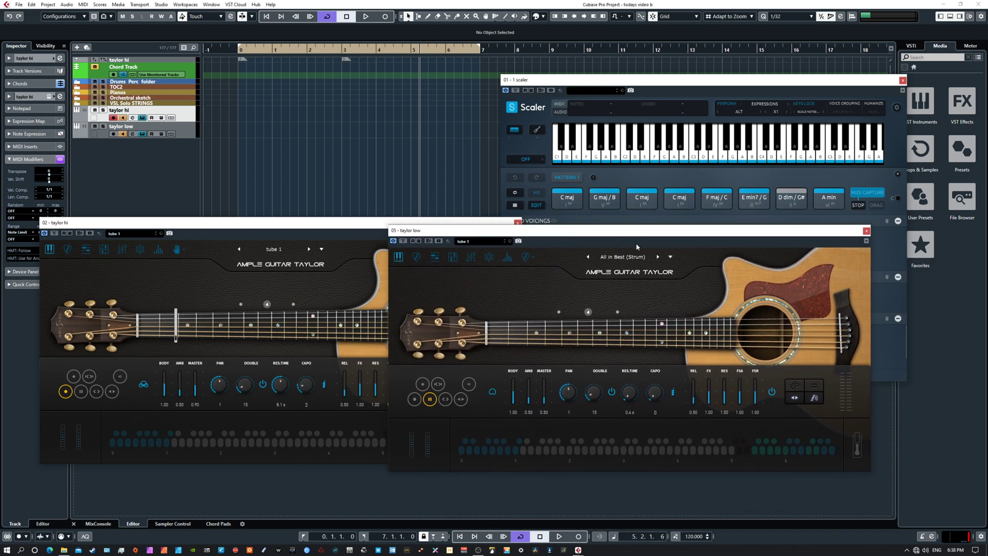
pyautogui.moveTo(557, 235); pyautogui.dragTo(591, 237)
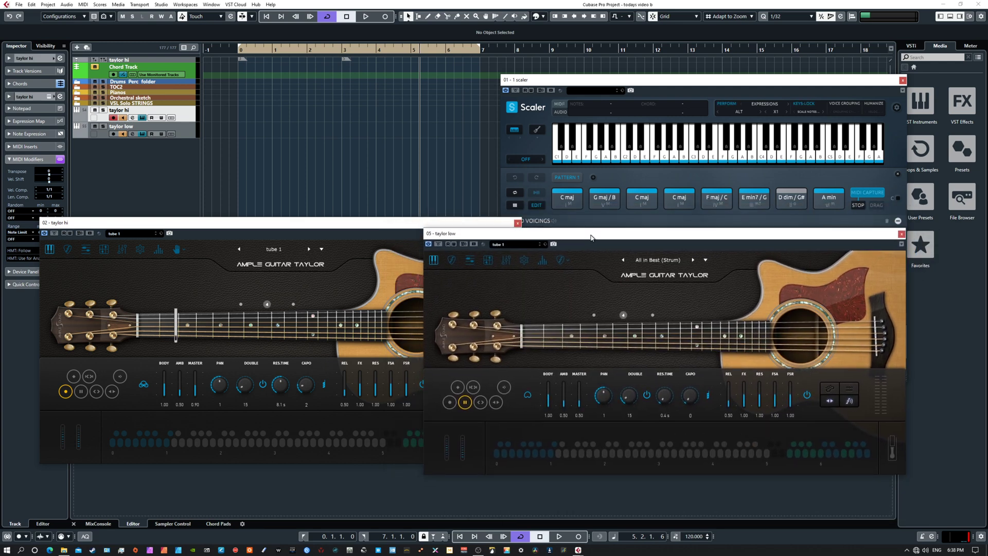
pyautogui.click(95, 126)
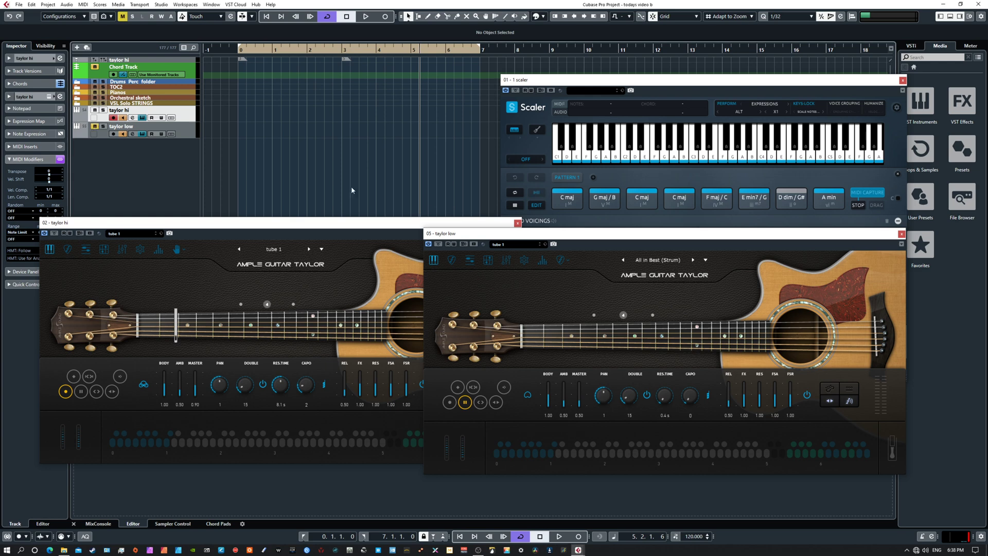
pyautogui.moveTo(474, 231); pyautogui.dragTo(987, 274)
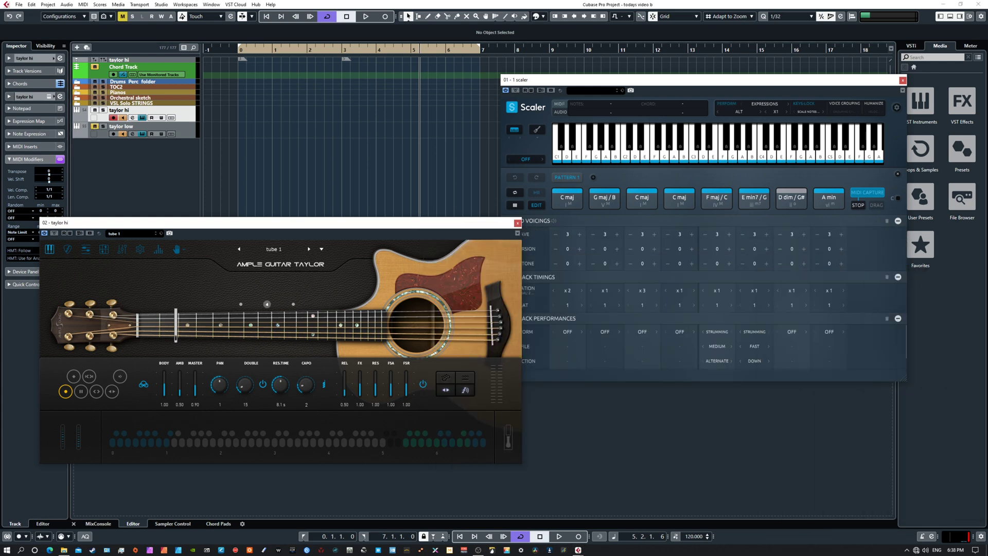
# Step: Audition the chord pattern from the project start while trying the taylor hi guitar's capo at 2, with the capo restored to 0
pyautogui.press('KP_1')
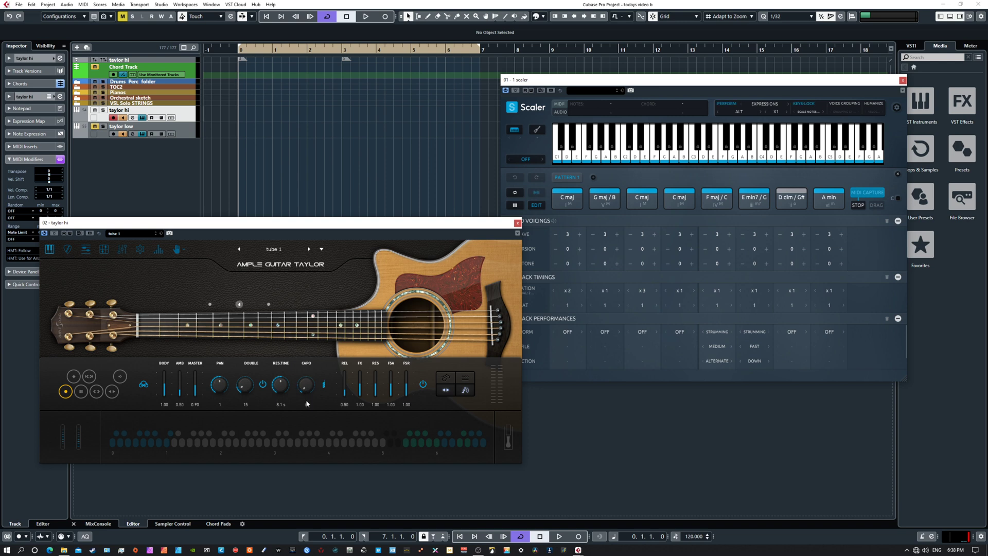
pyautogui.press('space')
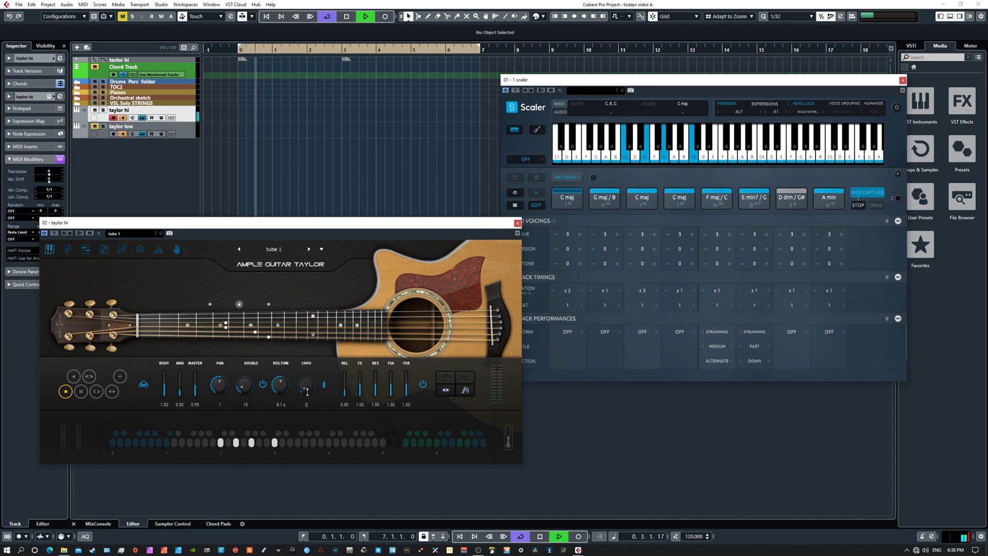
pyautogui.moveTo(307, 391); pyautogui.dragTo(308, 385)
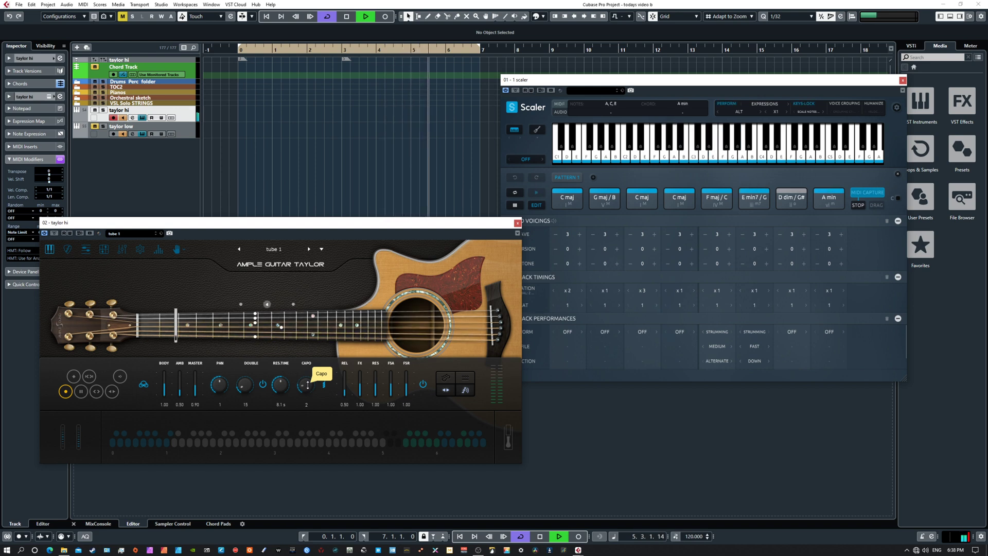
pyautogui.press('space')
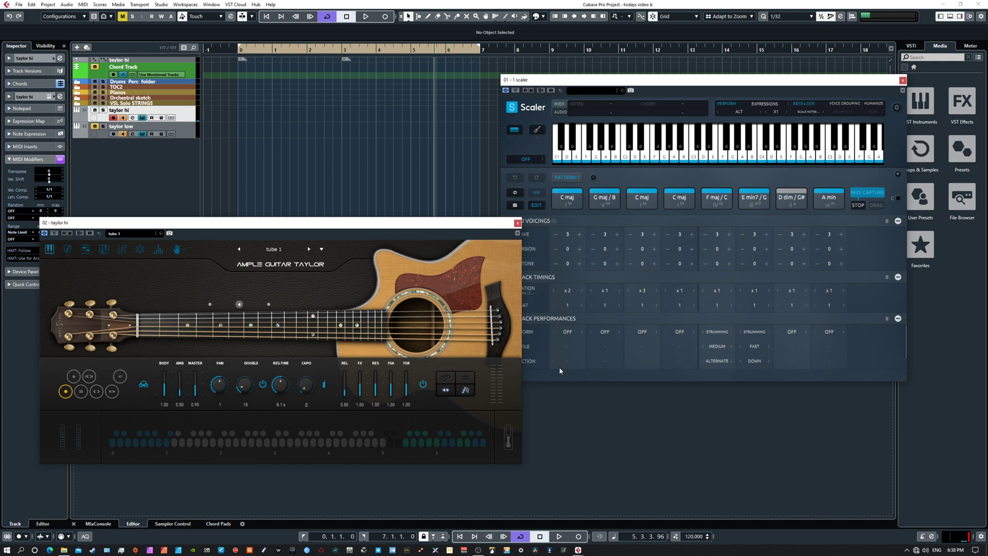
# Step: Play the pattern from the project start with Scaler's expression set to ANDANTINO and the taylor low track unmuted
pyautogui.click(762, 113)
pyautogui.press('KP_1')
pyautogui.press('space')
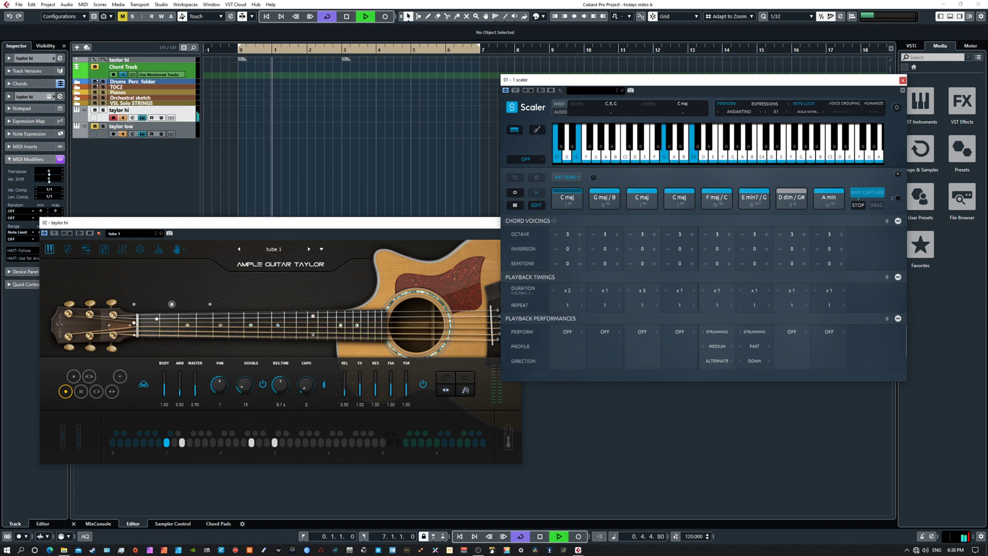
pyautogui.click(94, 127)
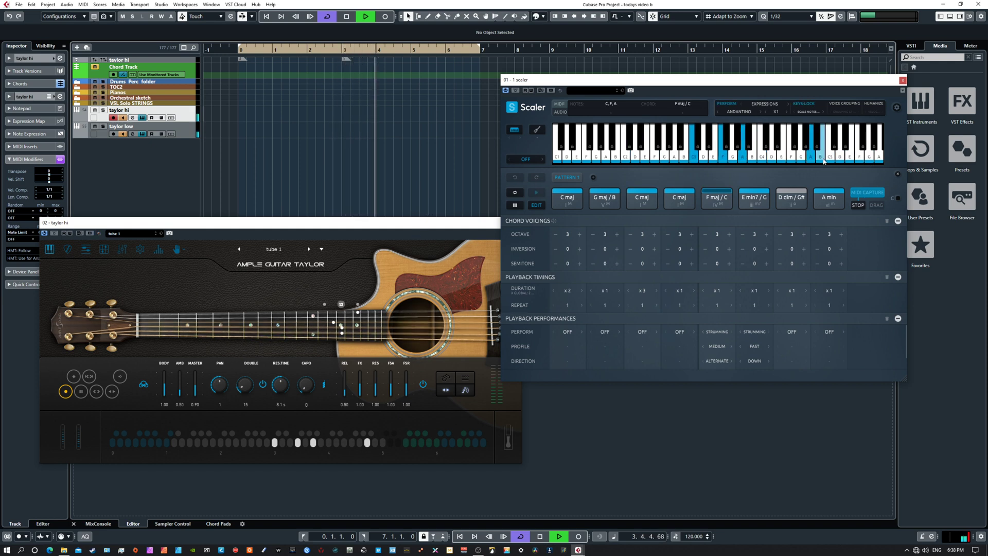
# Step: Set the strumming profile to Slower for F maj/C and Random for E min7/G during playback, and stop playback
pyautogui.click(719, 346)
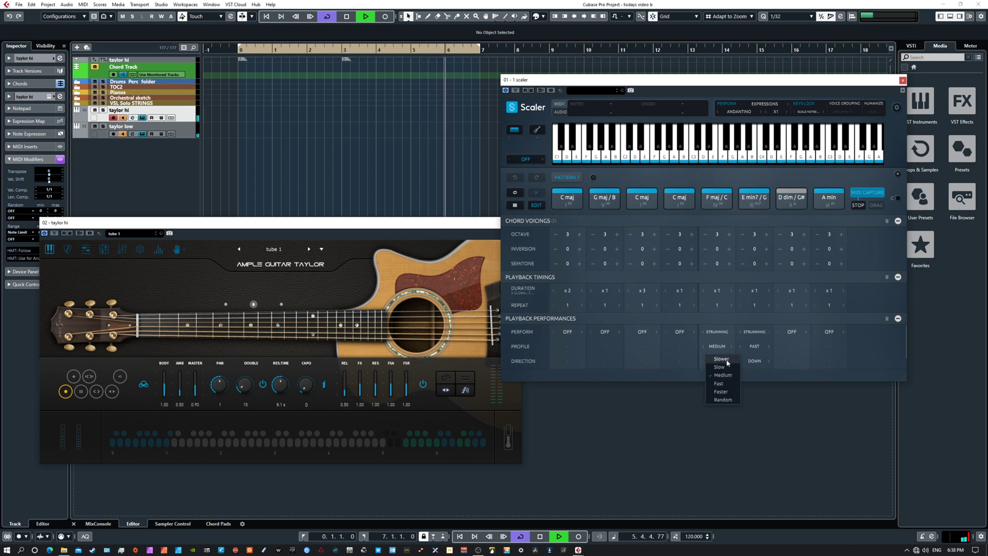
pyautogui.click(725, 359)
pyautogui.click(755, 346)
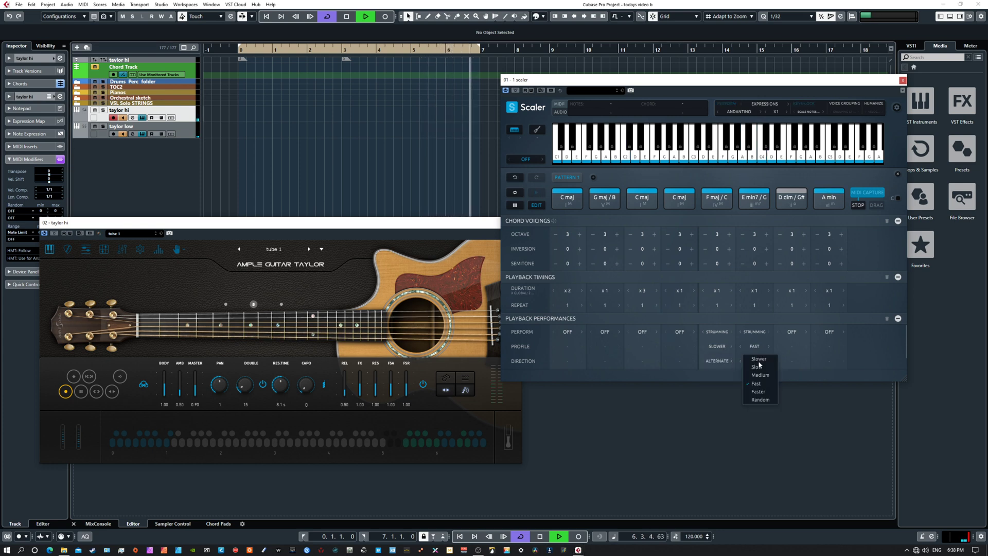
pyautogui.click(760, 400)
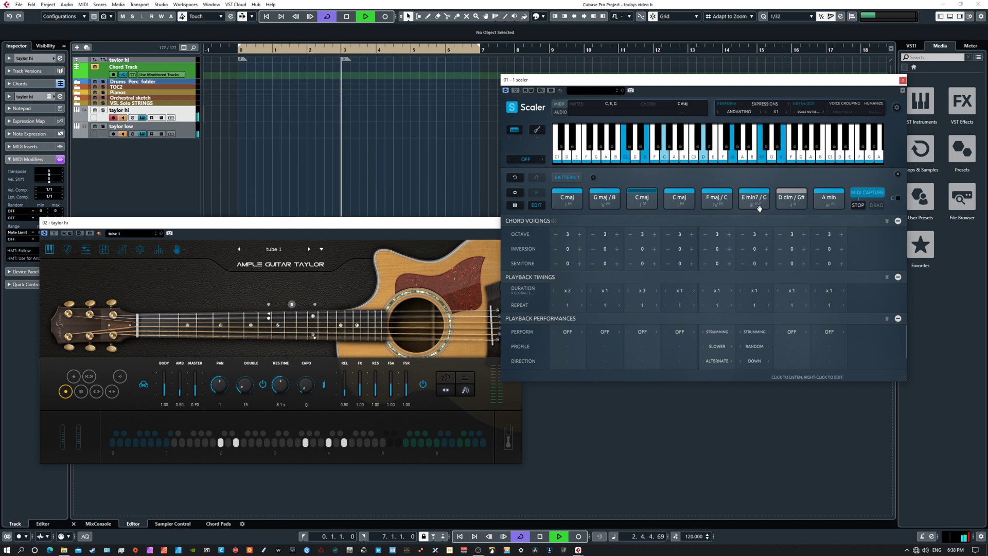
pyautogui.press('space')
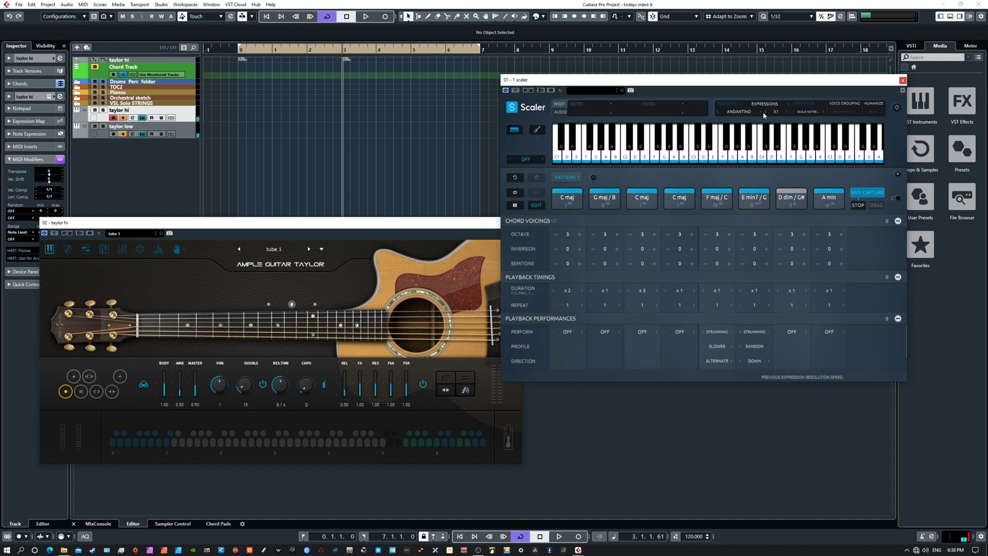
# Step: Audition the ARCO expression from the project start and stop Scaler's MIDI capture during playback
pyautogui.click(761, 112)
pyautogui.press('KP_1')
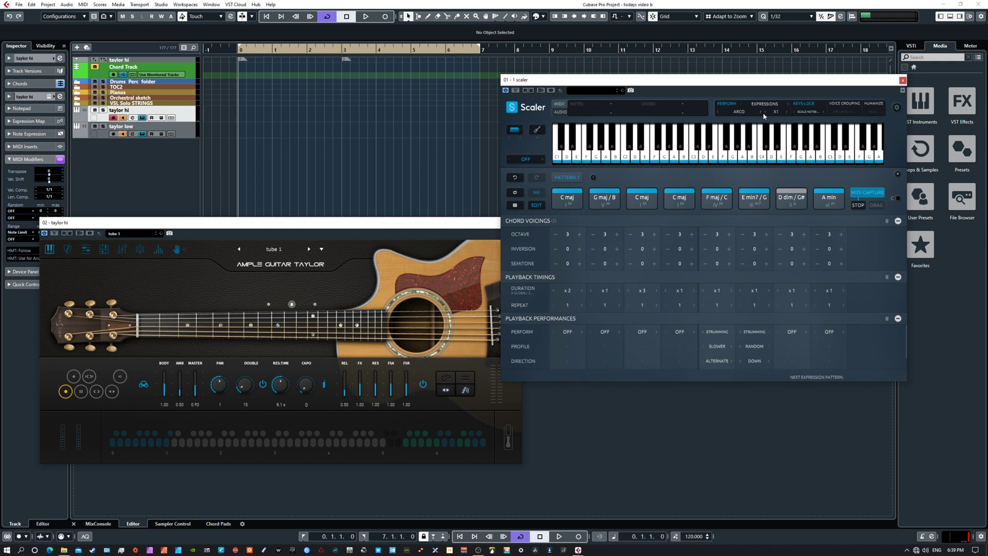
pyautogui.press('space')
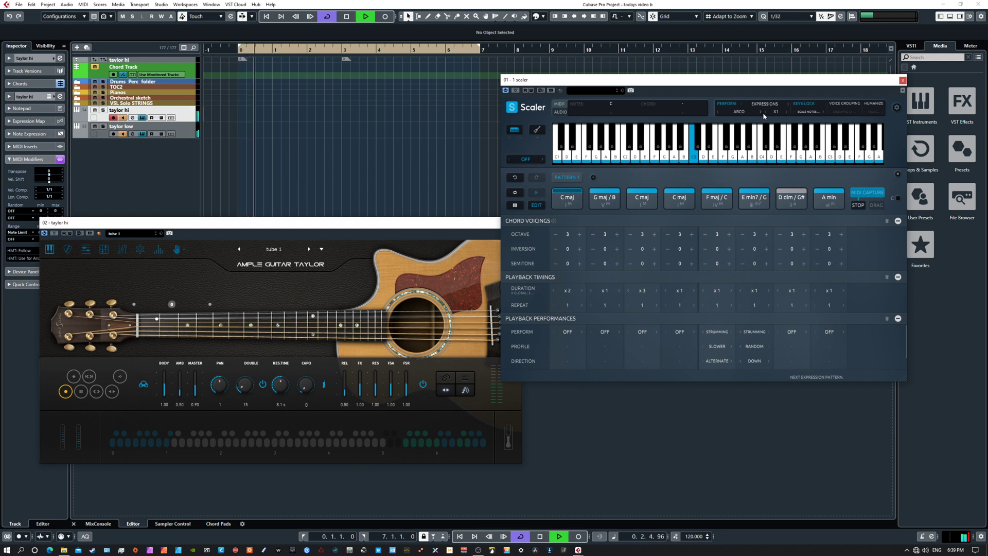
pyautogui.click(863, 204)
pyautogui.click(860, 205)
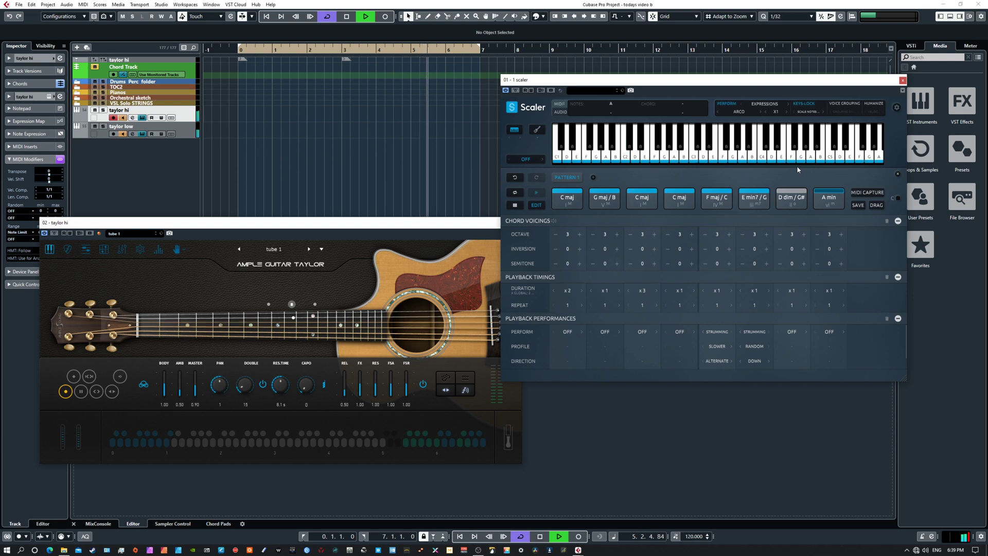
pyautogui.press('space')
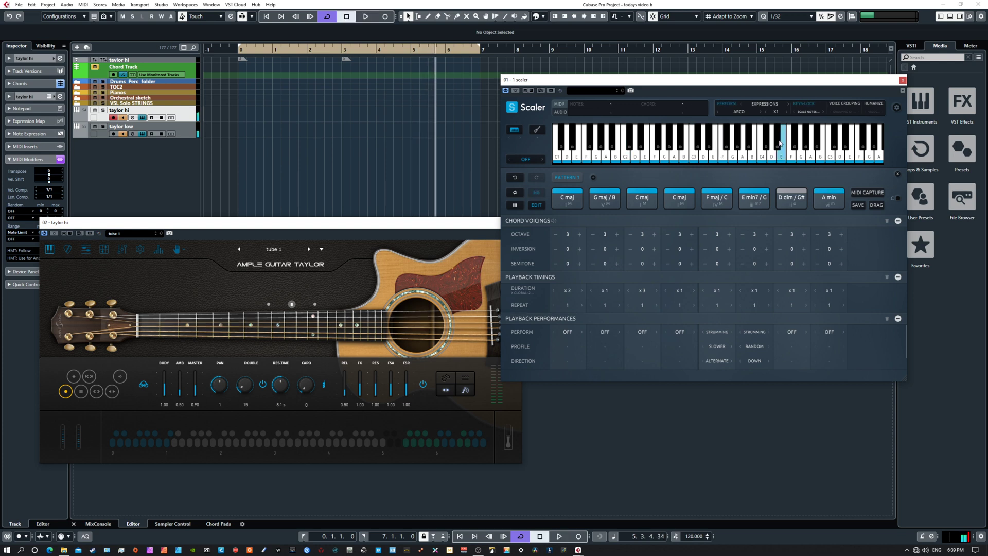
# Step: Switch Scaler's expression to ATTACCA and audition the chord pattern
pyautogui.click(760, 111)
pyautogui.press('space')
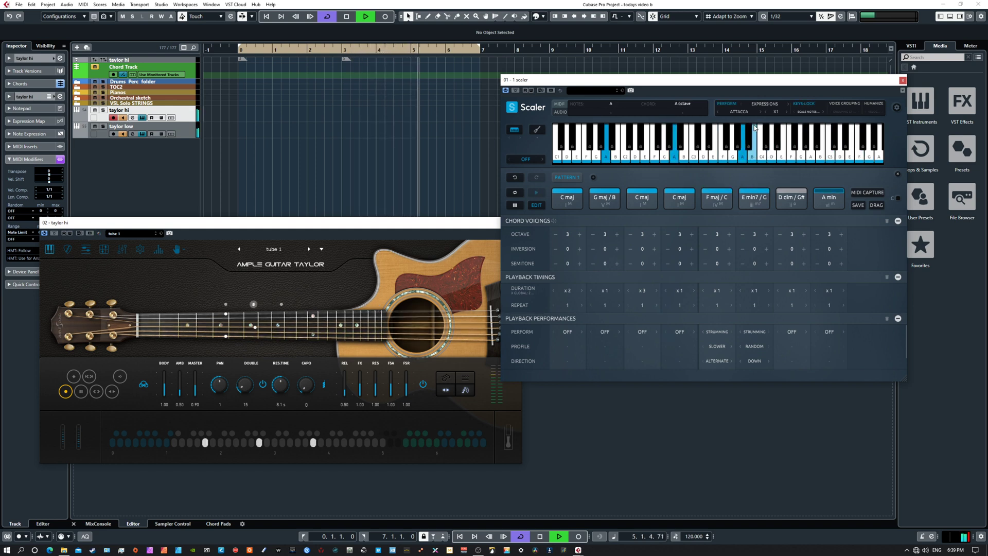
pyautogui.press('space')
# Step: Choose the Alla expression from Scaler's Expressivo performances and play the pattern from the project start
pyautogui.click(741, 112)
pyautogui.moveTo(747, 122)
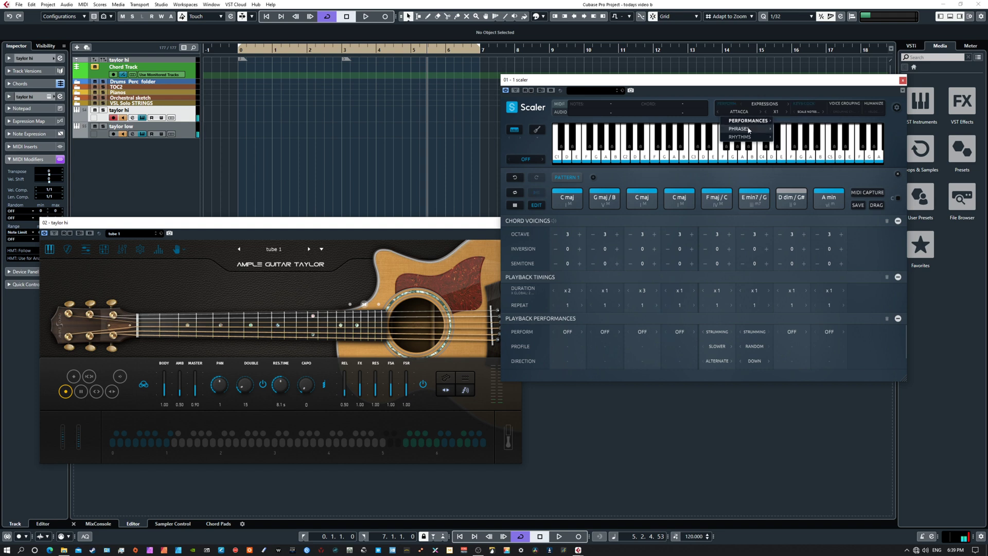
pyautogui.moveTo(809, 130)
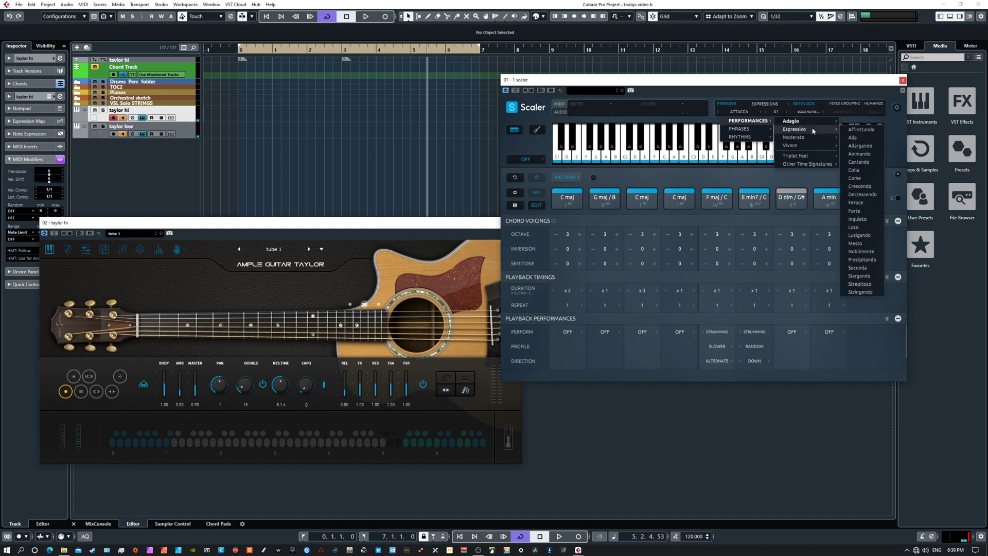
pyautogui.click(863, 138)
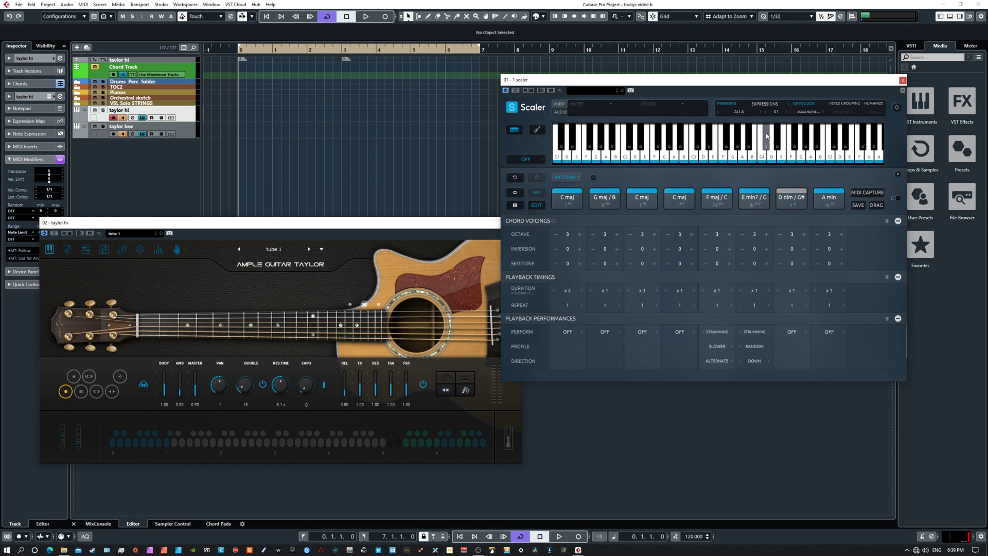
pyautogui.press('space')
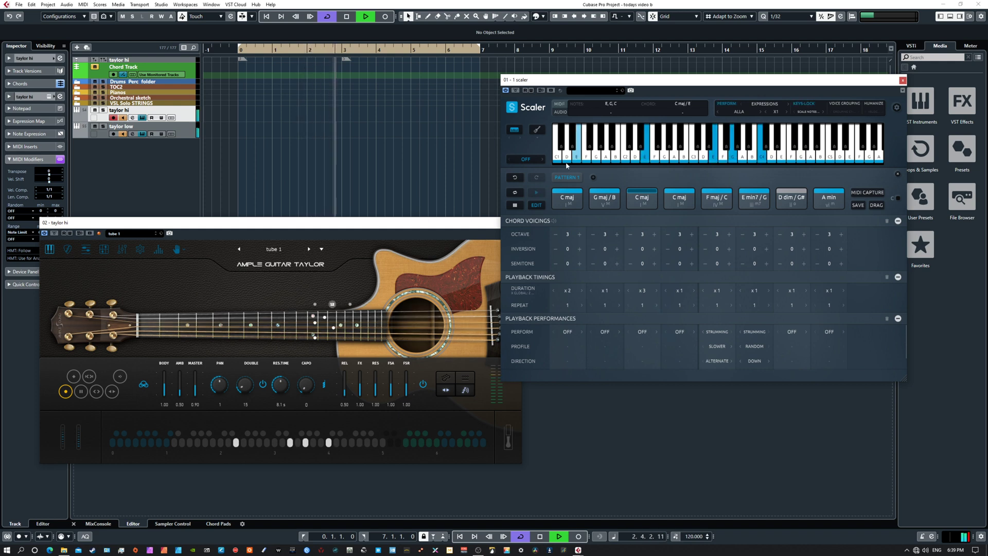
# Step: Try the Natural Harmonic and Palm Mute articulations on the taylor hi guitar during playback, and return it to Sustain
pyautogui.click(75, 384)
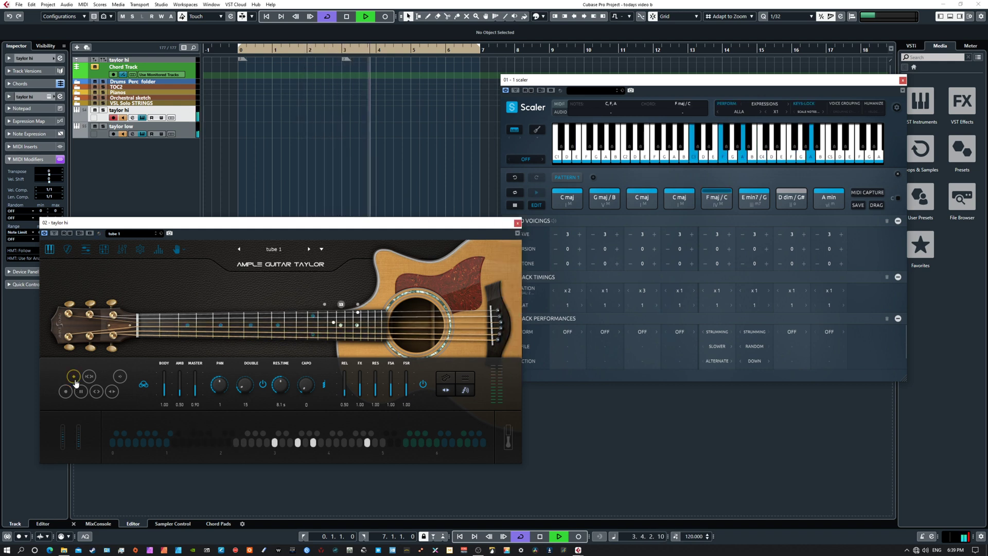
pyautogui.click(81, 392)
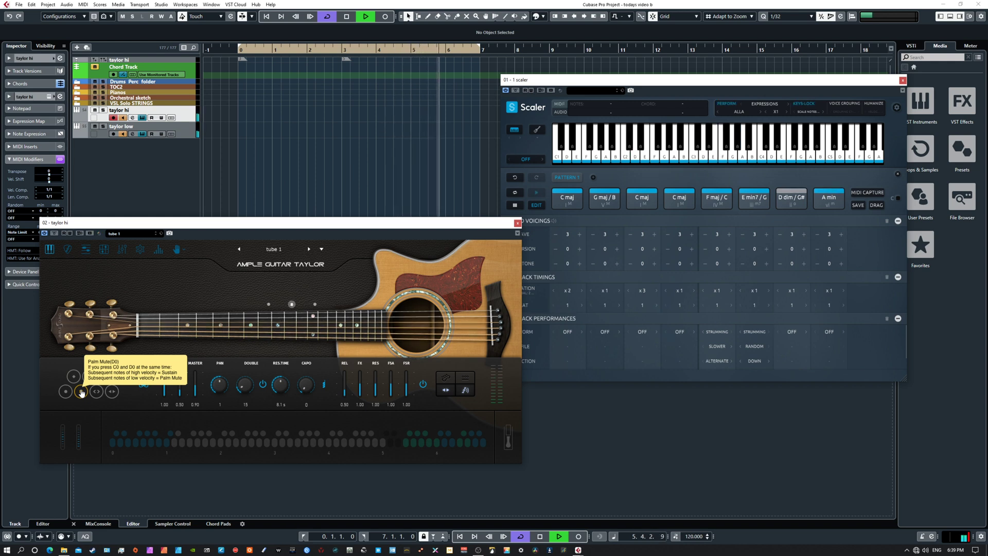
pyautogui.press('space')
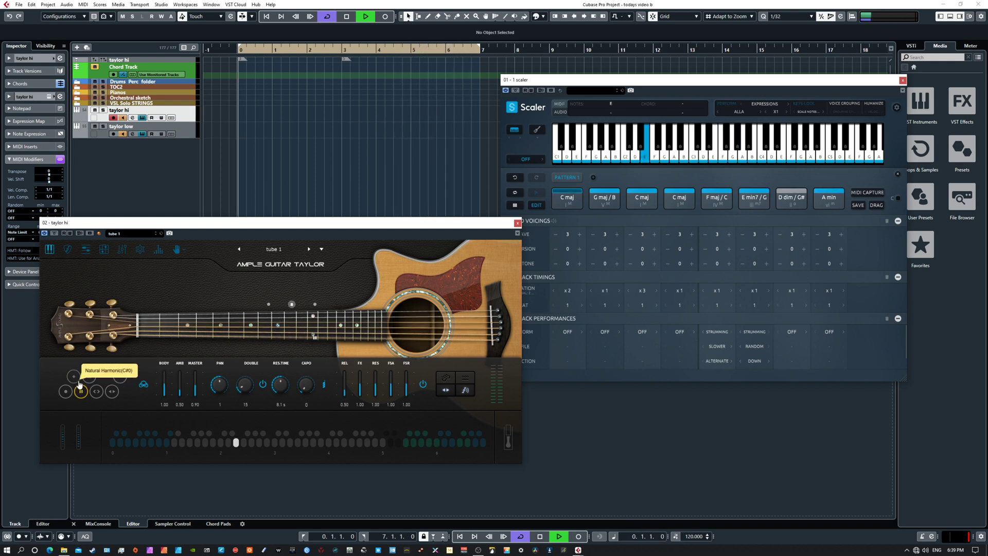
pyautogui.press('space')
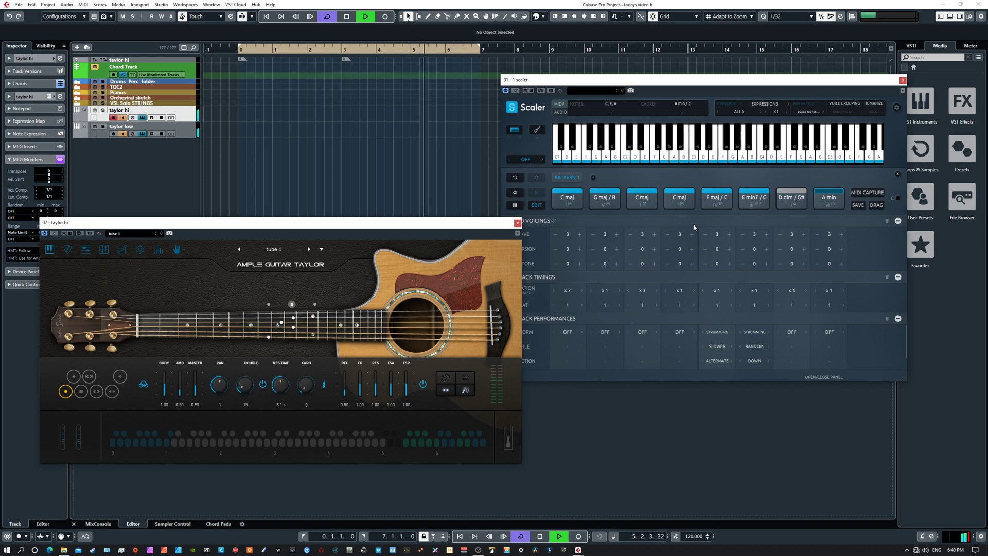
pyautogui.press('space')
# Step: Arrange the taylor hi and Scaler windows side by side without overlap and switch Scaler's expression to ALLARGANDO
pyautogui.moveTo(481, 222); pyautogui.dragTo(473, 227)
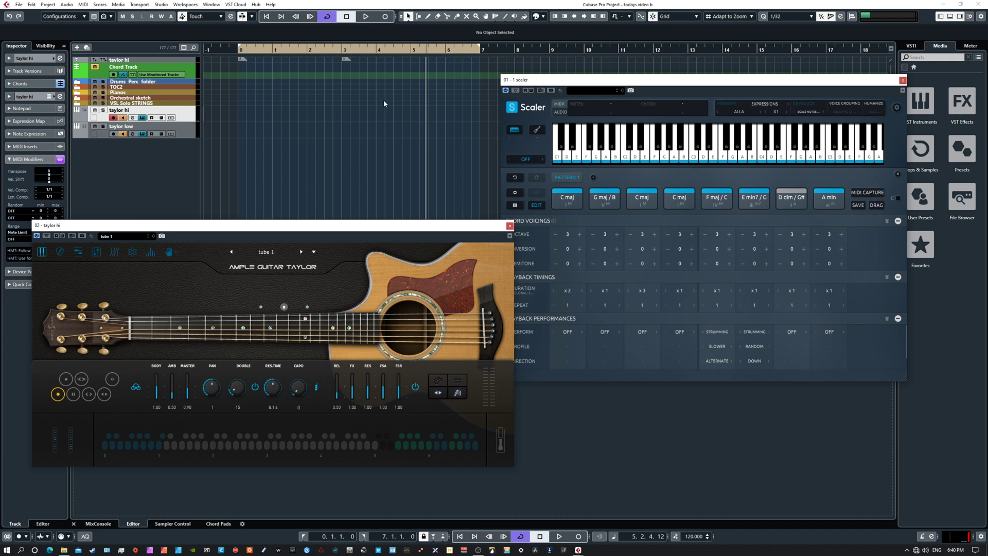
pyautogui.moveTo(685, 78); pyautogui.dragTo(702, 132)
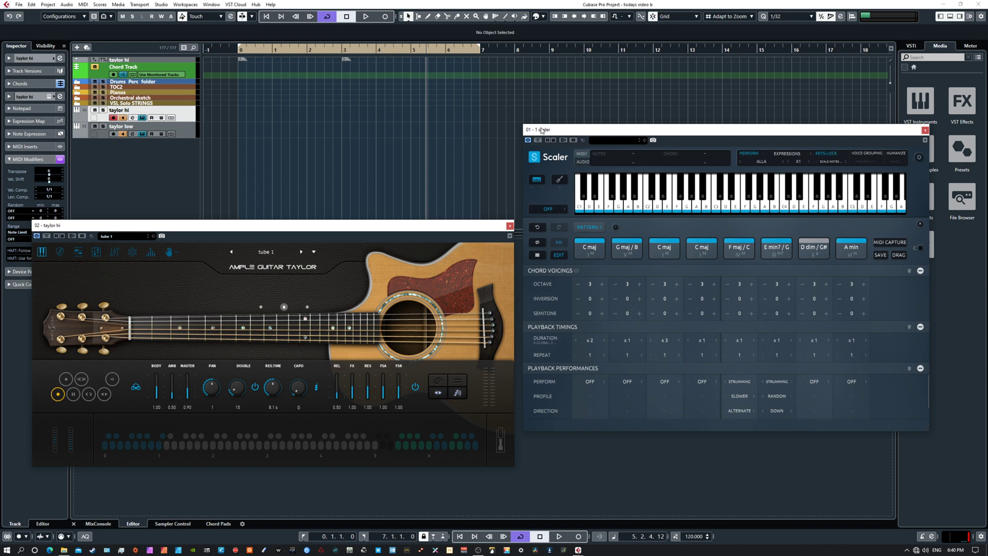
pyautogui.press('space')
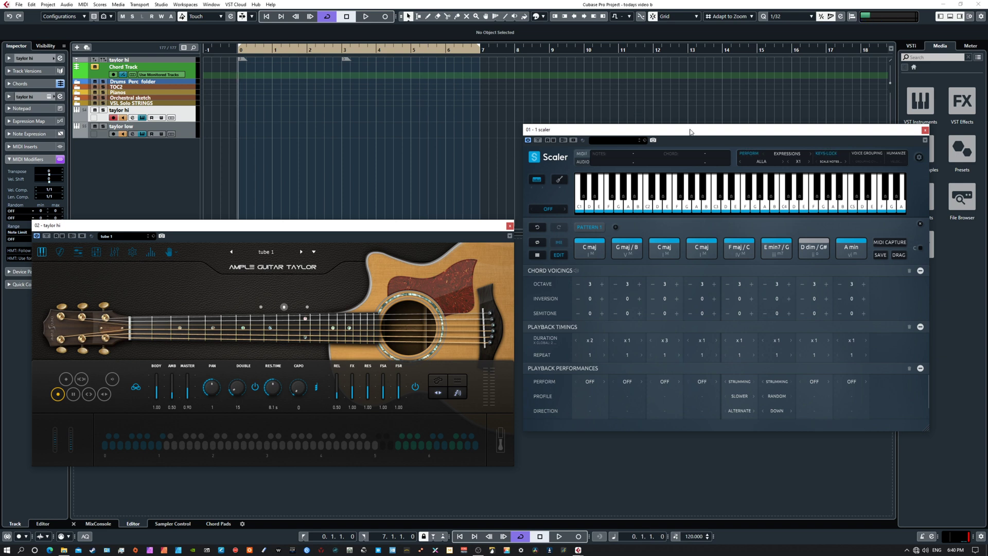
pyautogui.click(783, 163)
pyautogui.moveTo(344, 226)
pyautogui.mouseDown()
pyautogui.moveTo(388, 177)
pyautogui.moveTo(338, 210)
pyautogui.mouseUp()
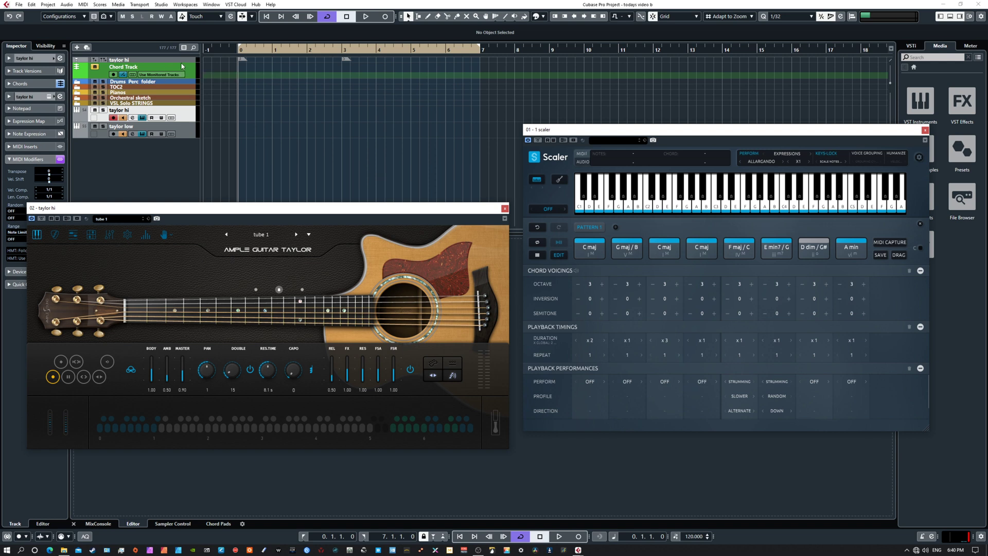
# Step: Add a chord event at the start of the Chord Track, open its chord editor, and delete the event
pyautogui.rightClick(250, 70)
pyautogui.click(270, 70)
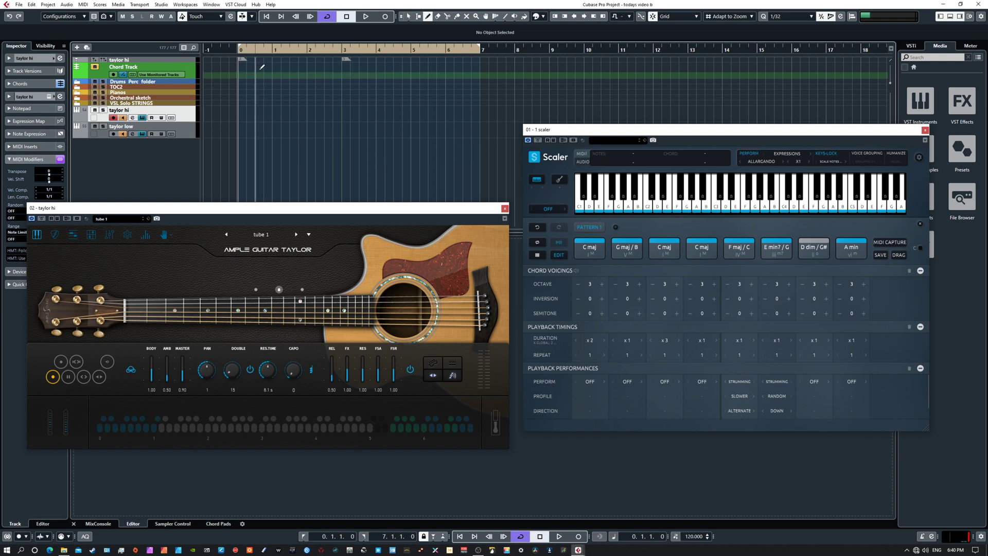
pyautogui.press('1')
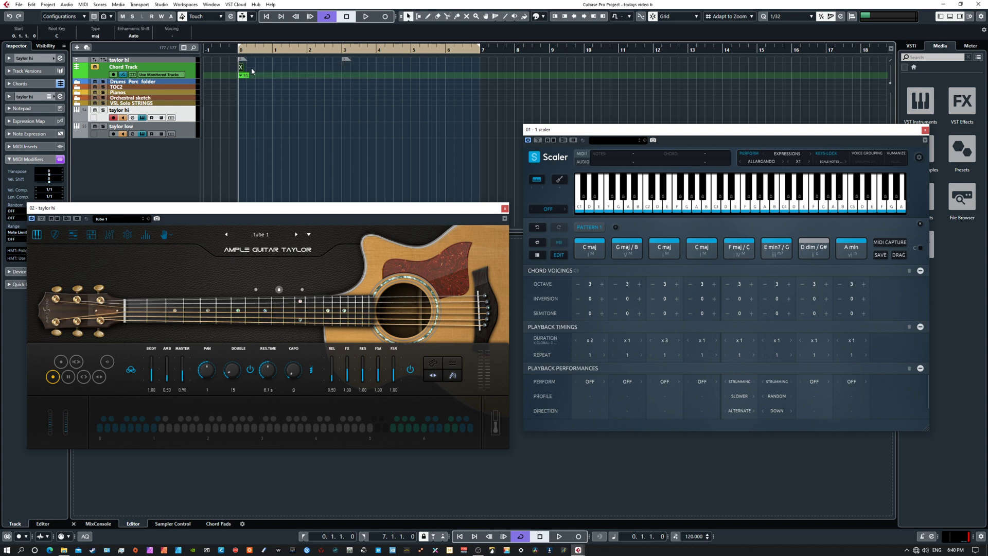
pyautogui.doubleClick(240, 69)
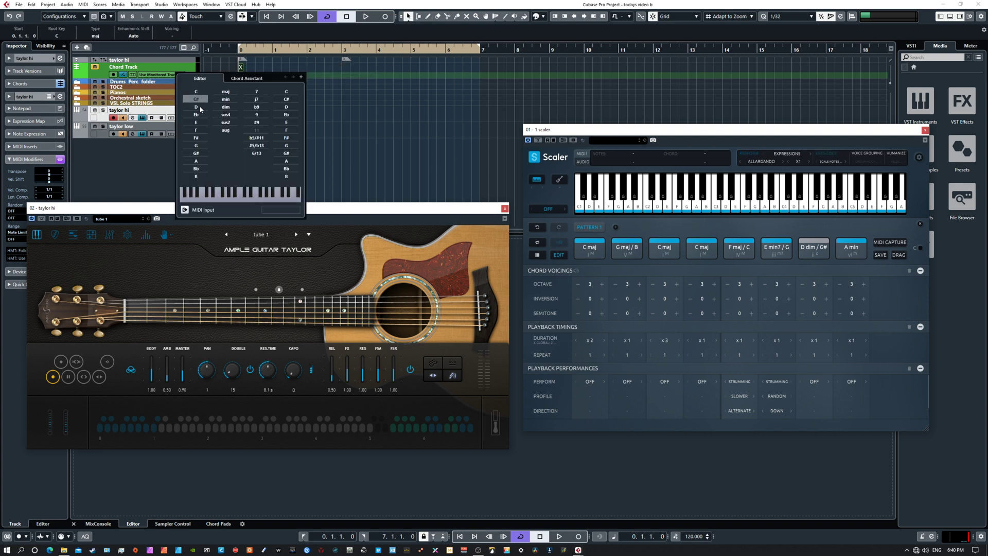
pyautogui.click(140, 169)
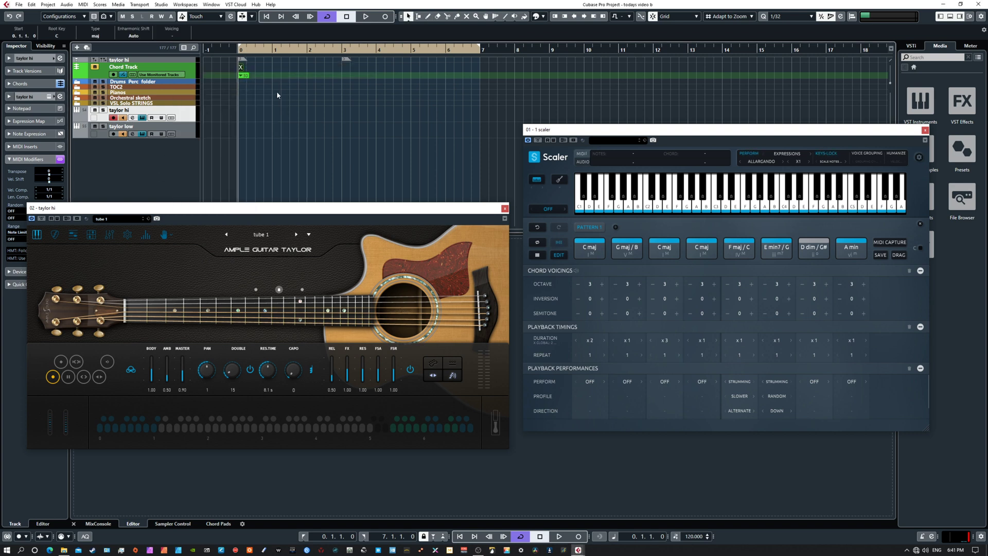
pyautogui.press('Delete')
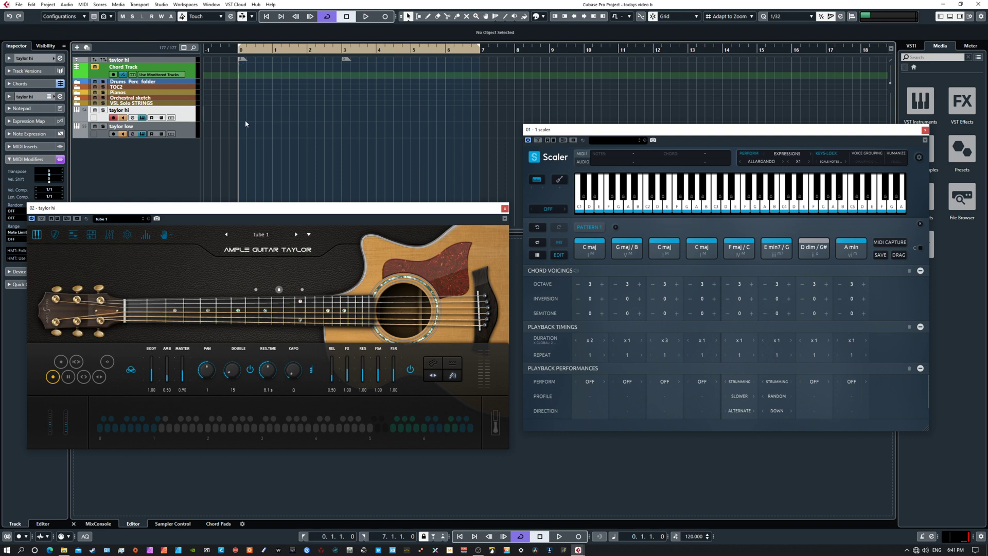
# Step: Switch Scaler's expression to ANIMANDO and play the pattern with the taylor hi guitar's Palm Mute articulation
pyautogui.moveTo(676, 132); pyautogui.dragTo(638, 129)
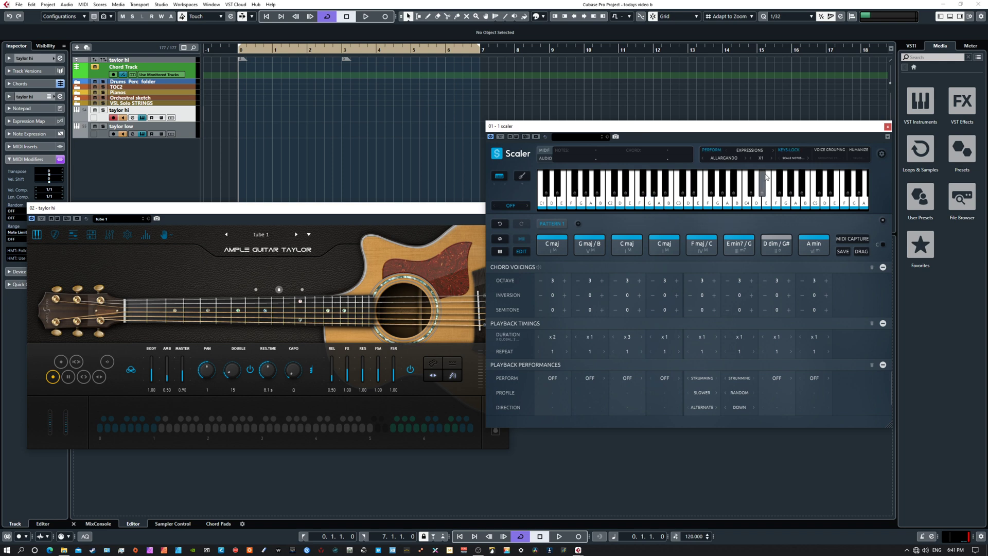
pyautogui.click(746, 157)
pyautogui.press('space')
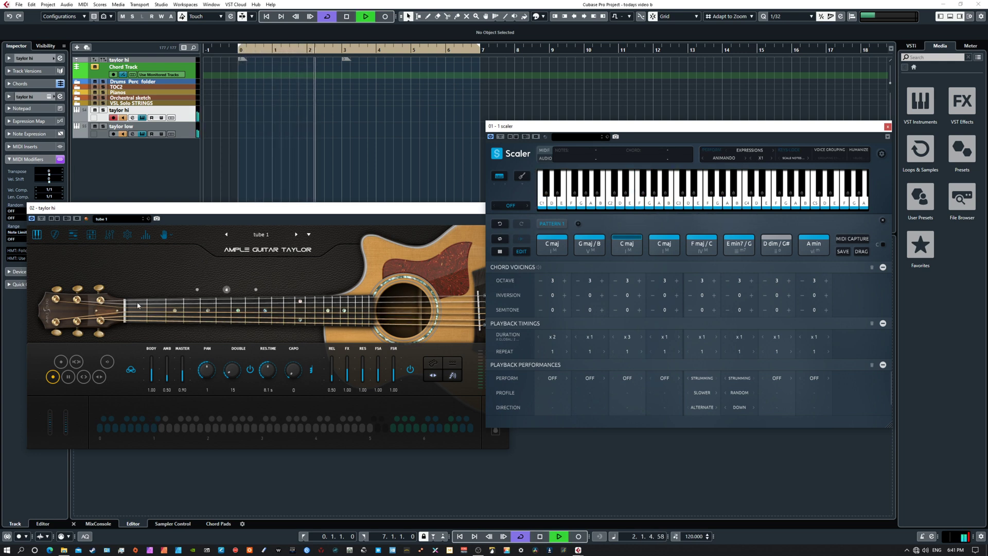
pyautogui.click(69, 377)
pyautogui.click(69, 378)
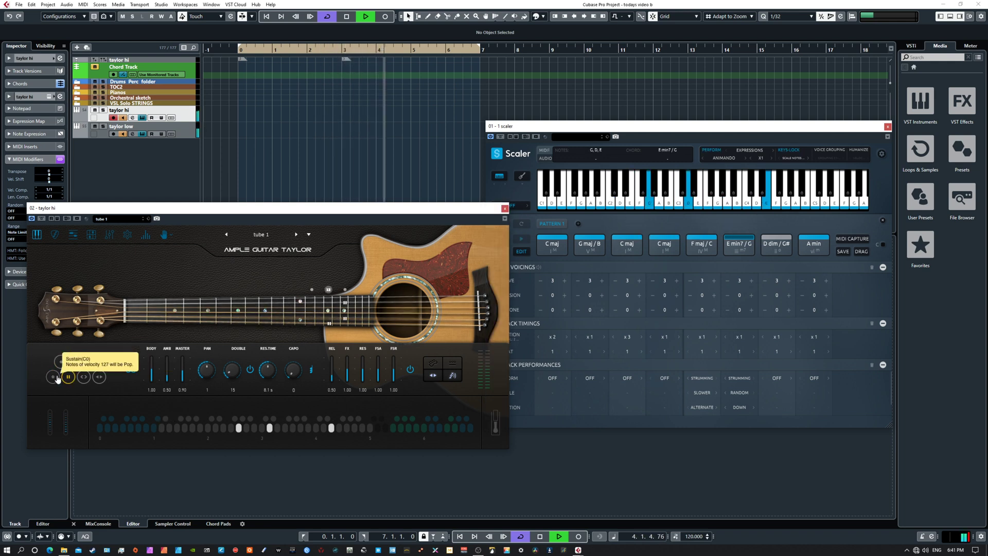
# Step: Return the taylor hi guitar to the Sustain articulation, switch Scaler's expression to CANTANDO, and play the pattern
pyautogui.click(59, 378)
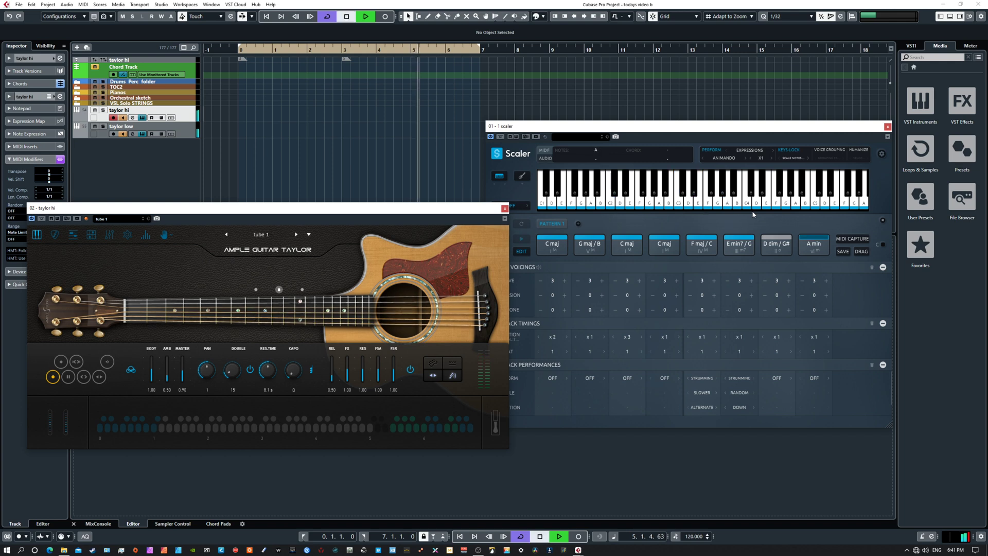
pyautogui.click(744, 158)
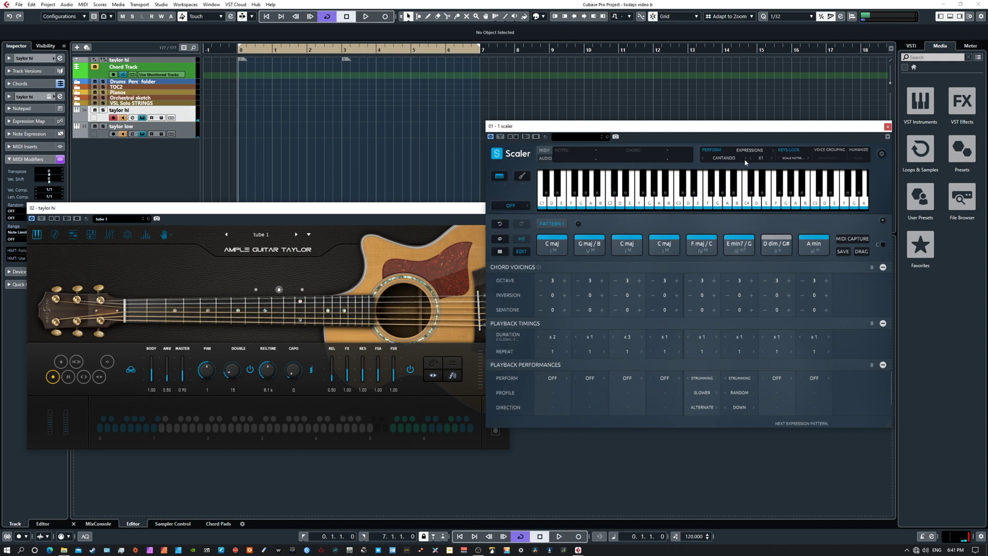
pyautogui.press('space')
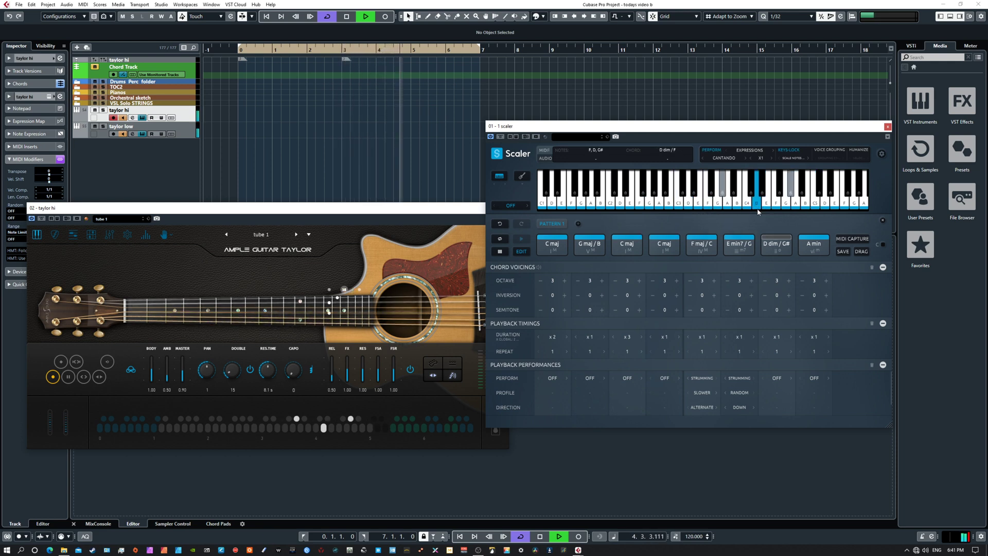
# Step: Set the project tempo to 65 BPM and audition the CANTANDO pattern at that speed
pyautogui.press('space')
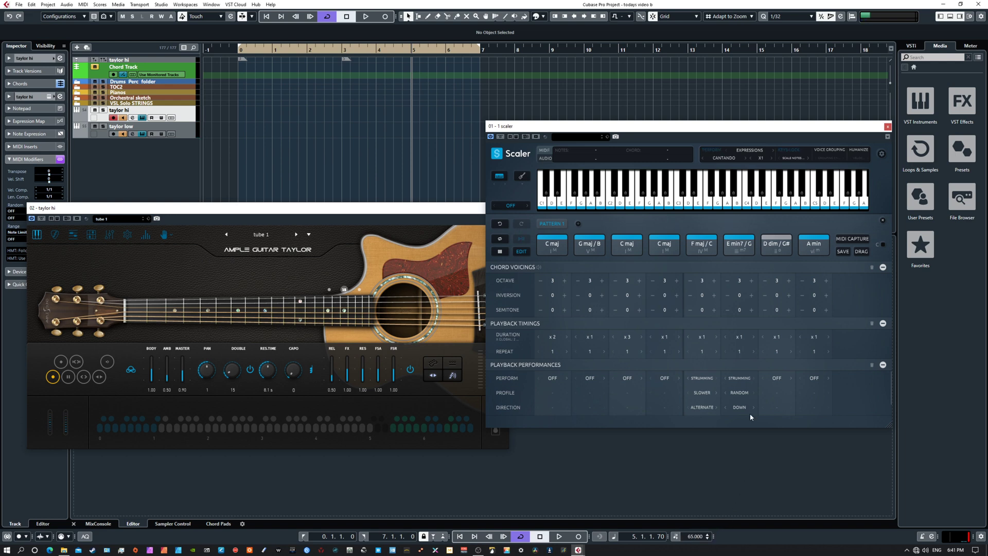
pyautogui.press('space')
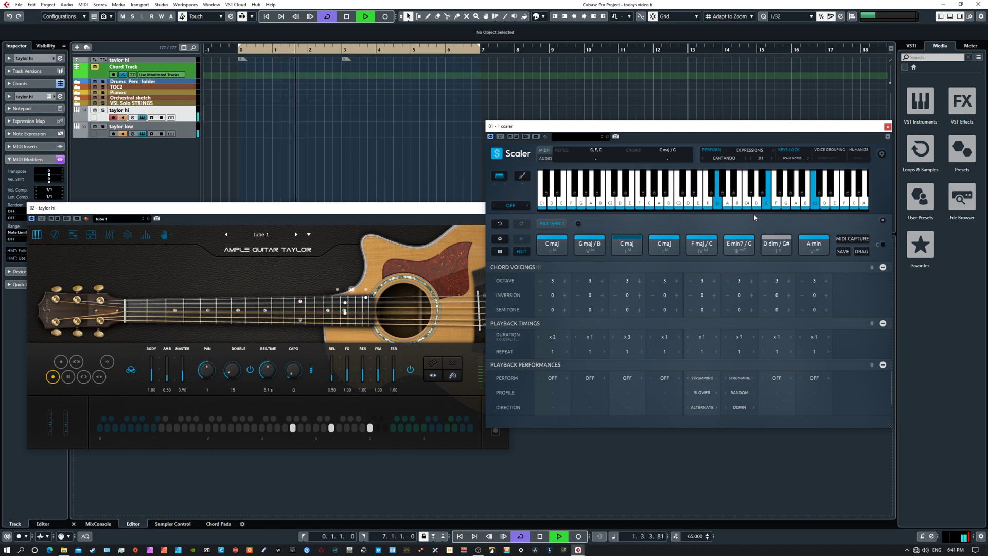
pyautogui.press('space')
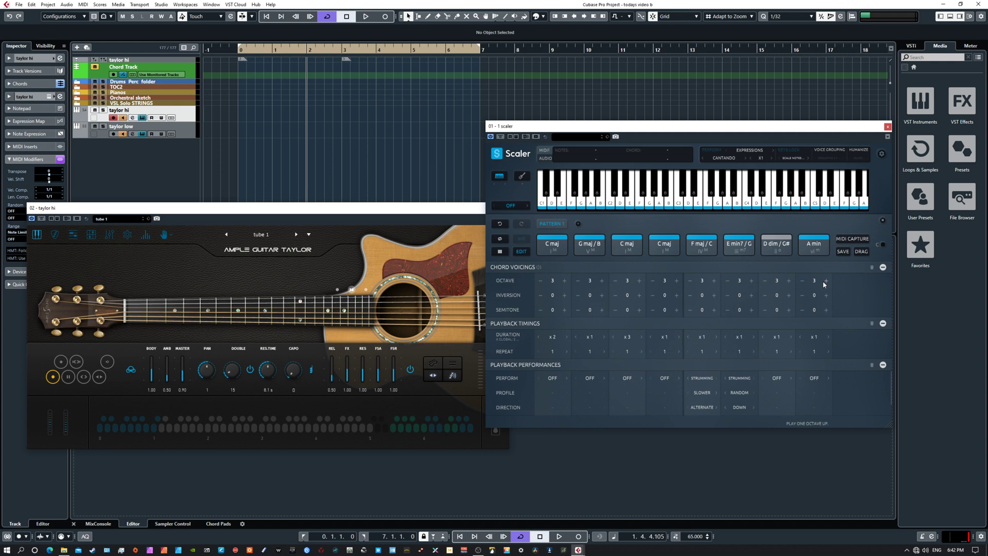
# Step: Lower the octave of all eight chords in Scaler's chord voicings to 2 and play the pattern
pyautogui.click(542, 281)
pyautogui.click(579, 281)
pyautogui.click(615, 281)
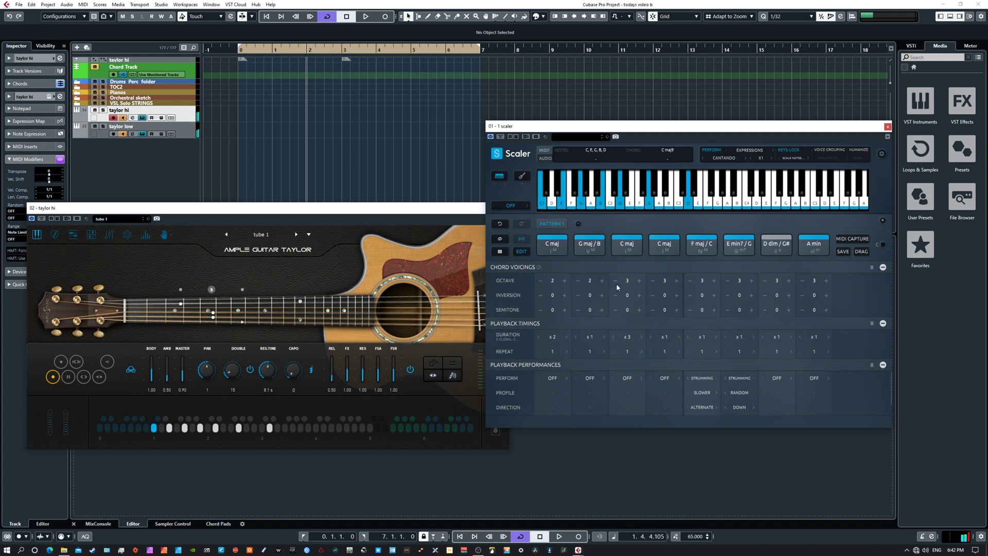
pyautogui.click(651, 281)
pyautogui.click(690, 281)
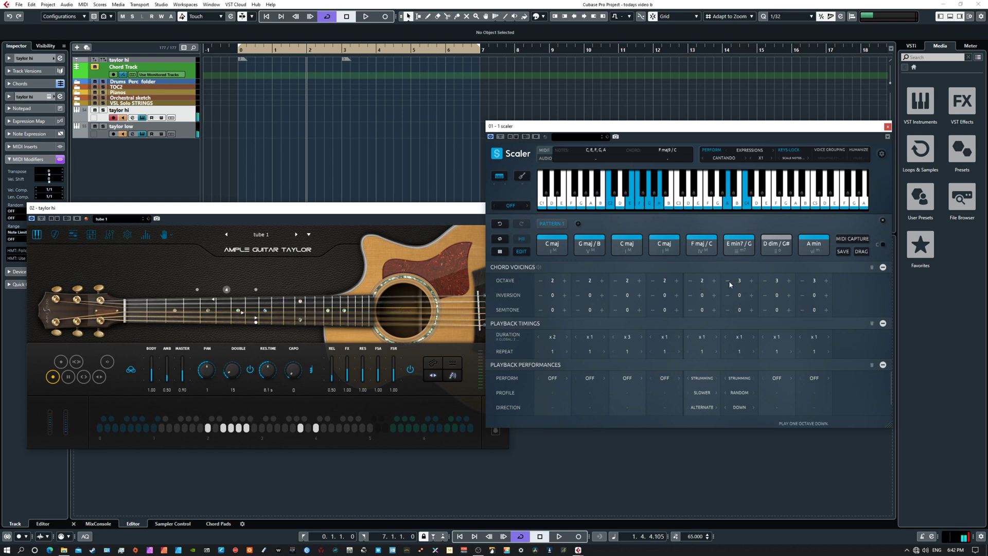
pyautogui.click(728, 281)
pyautogui.click(765, 281)
pyautogui.click(802, 281)
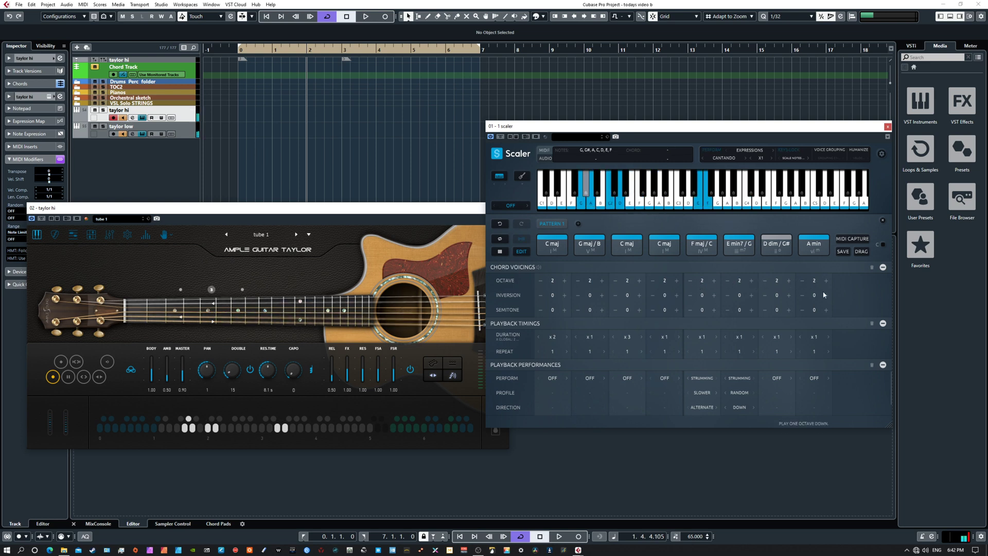
pyautogui.press('space')
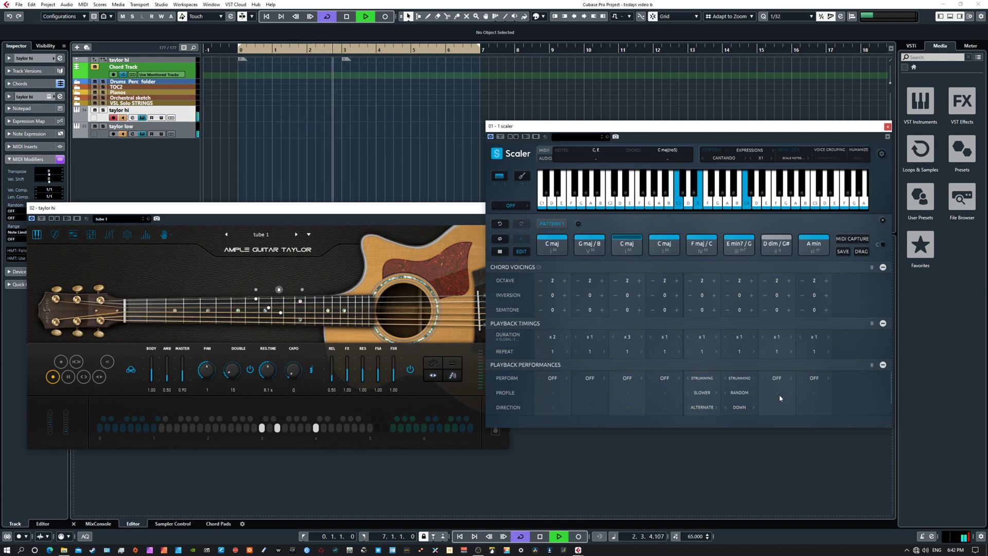
pyautogui.press('space')
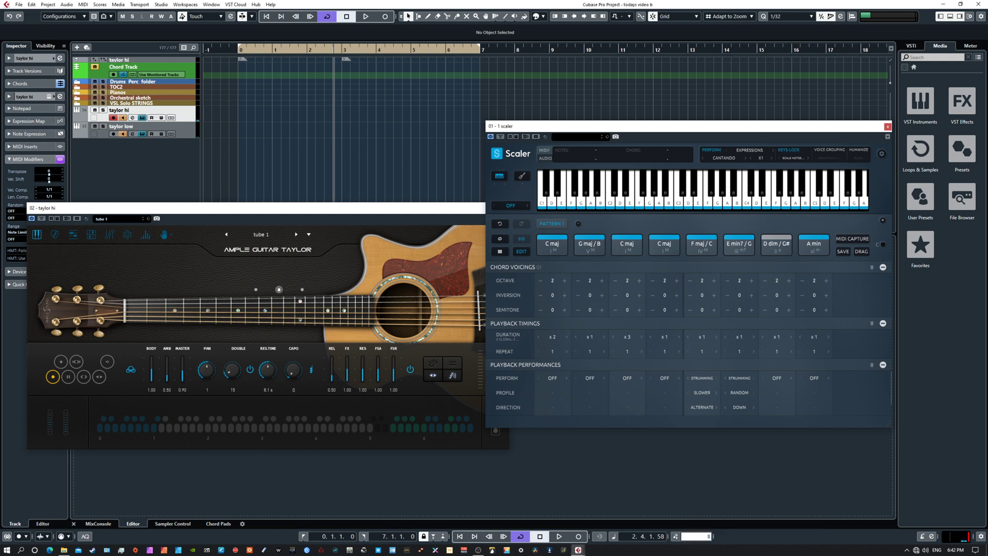
# Step: Set the project tempo to 85 BPM and play the pattern with the lowered chords
pyautogui.write('85')
pyautogui.press('Return')
pyautogui.press('space')
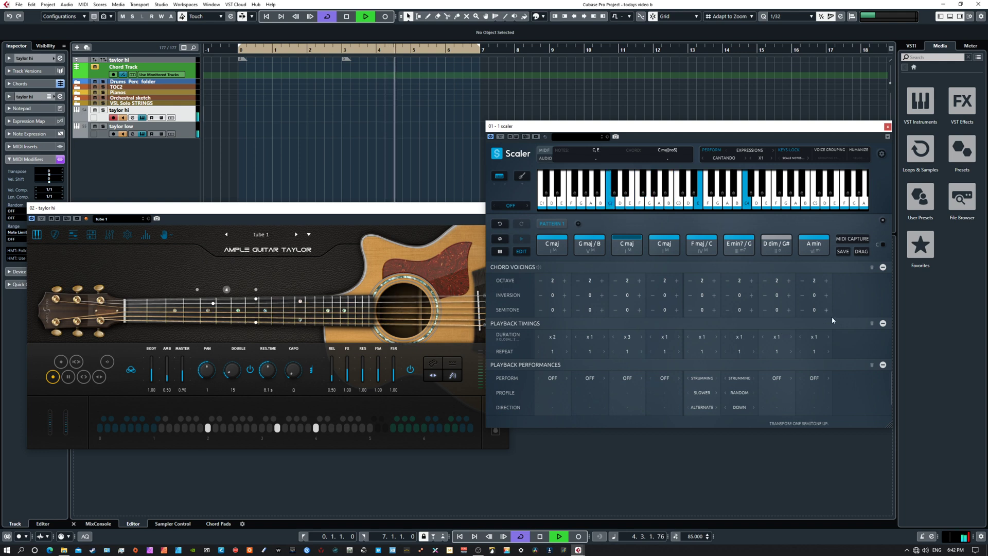
# Step: Switch Scaler's expression to COLLA and play the pattern from the start of the project
pyautogui.press('space')
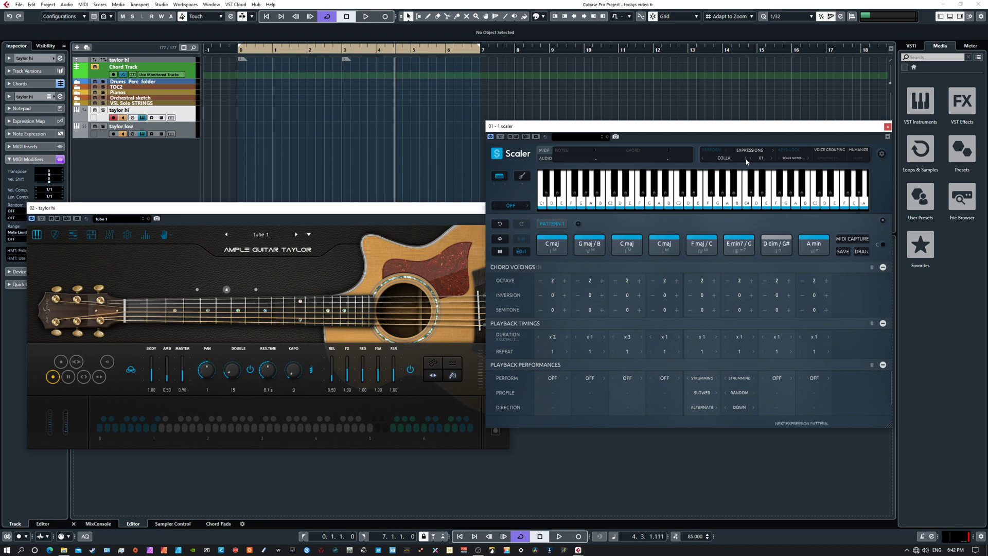
pyautogui.press('Home')
pyautogui.press('space')
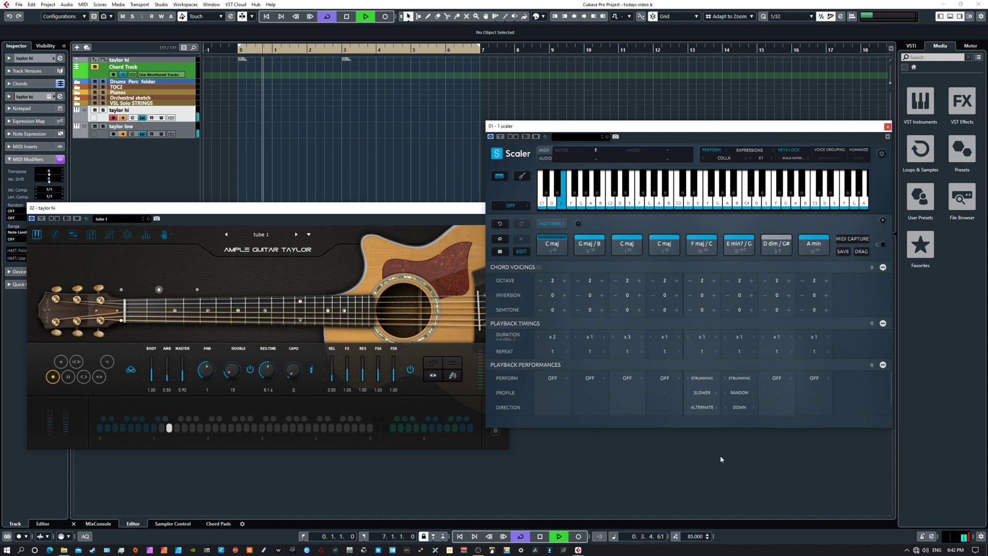
# Step: Set the project tempo to 120 BPM and raise the octave of the first, second, fourth and fifth chords to 3
pyautogui.press('space')
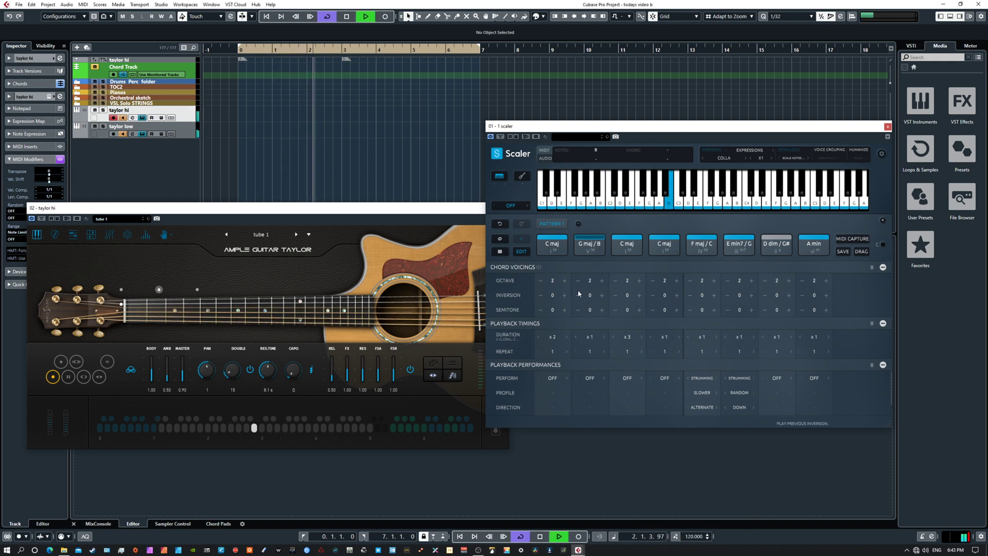
pyautogui.click(564, 281)
pyautogui.click(601, 281)
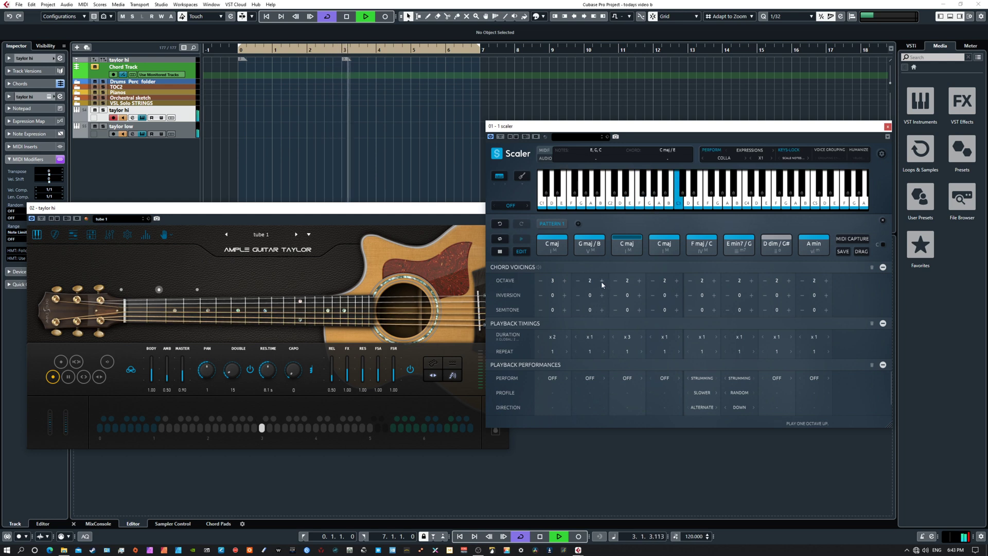
pyautogui.click(676, 280)
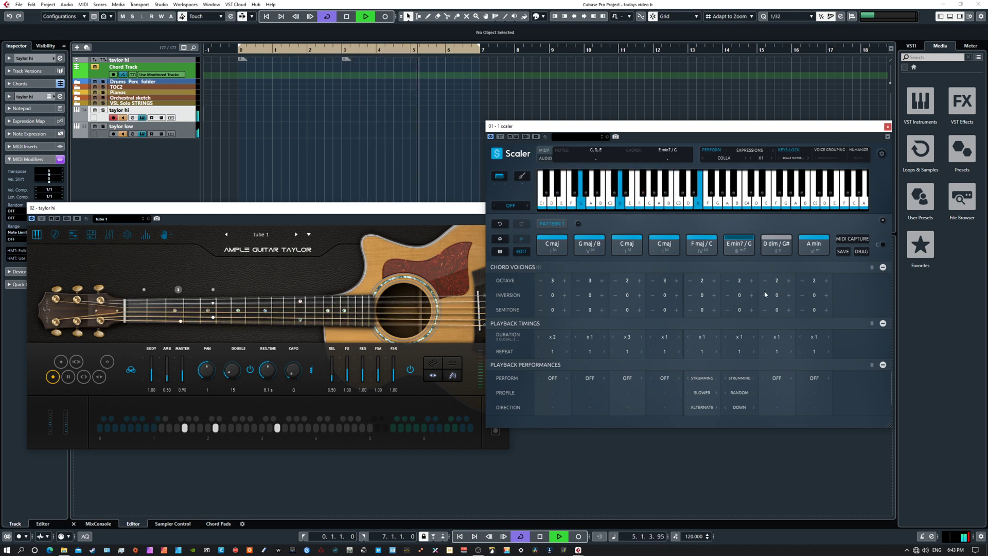
pyautogui.click(714, 281)
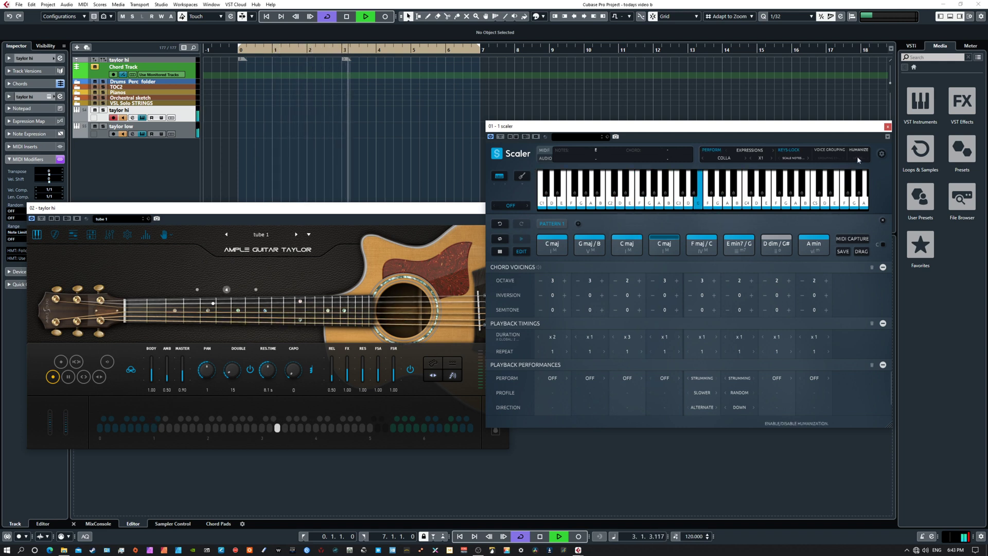
# Step: Switch Scaler's expression to COME and audition the pattern with the guitars
pyautogui.press('space')
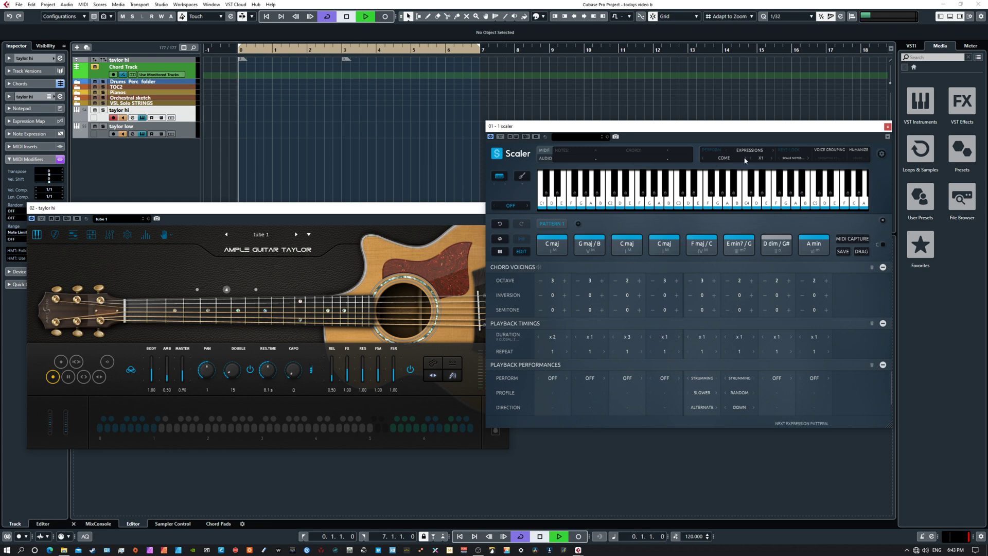
pyautogui.press('space')
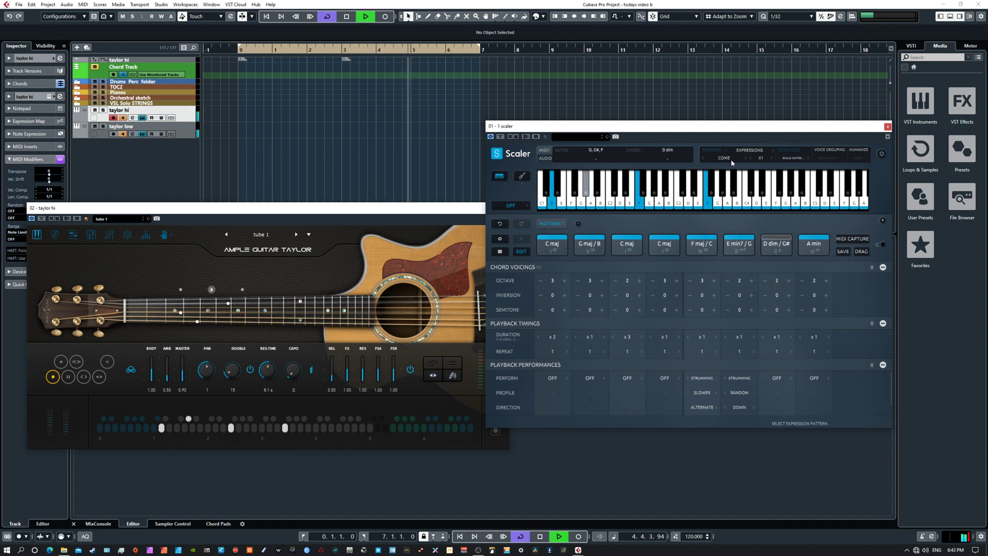
pyautogui.press('space')
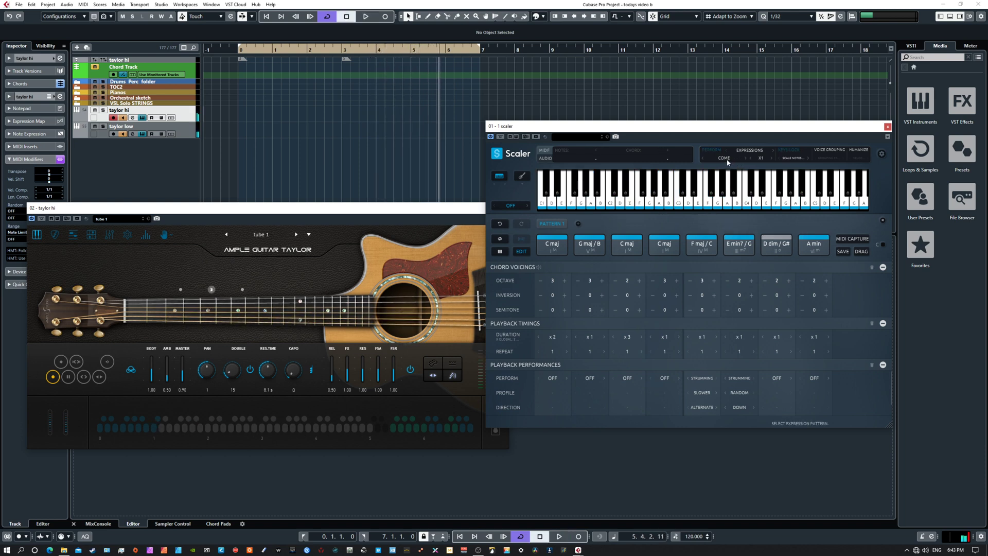
# Step: Choose the Affabile phrase from Scaler's Con Amore phrases and audition it with the guitars
pyautogui.click(727, 160)
pyautogui.moveTo(727, 176)
pyautogui.moveTo(786, 178)
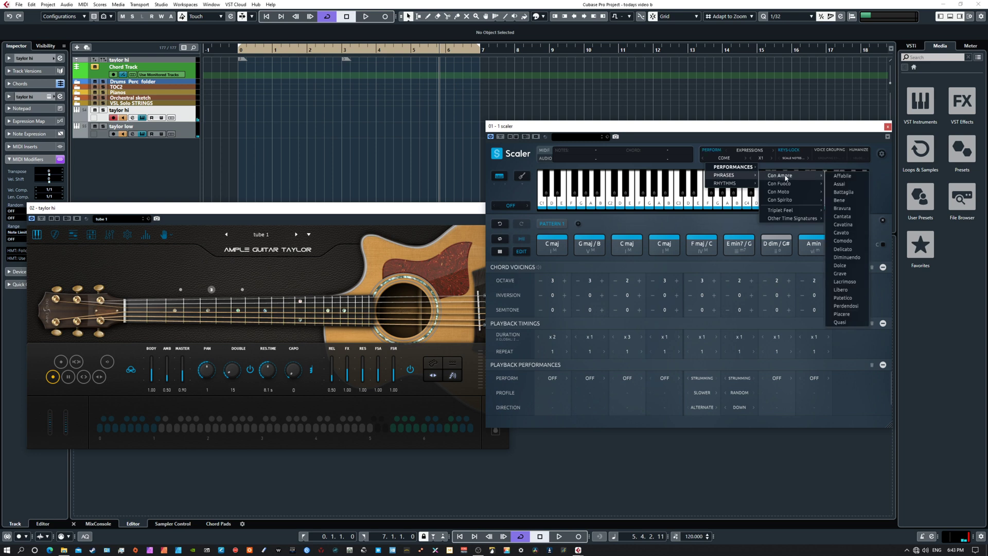
pyautogui.click(840, 176)
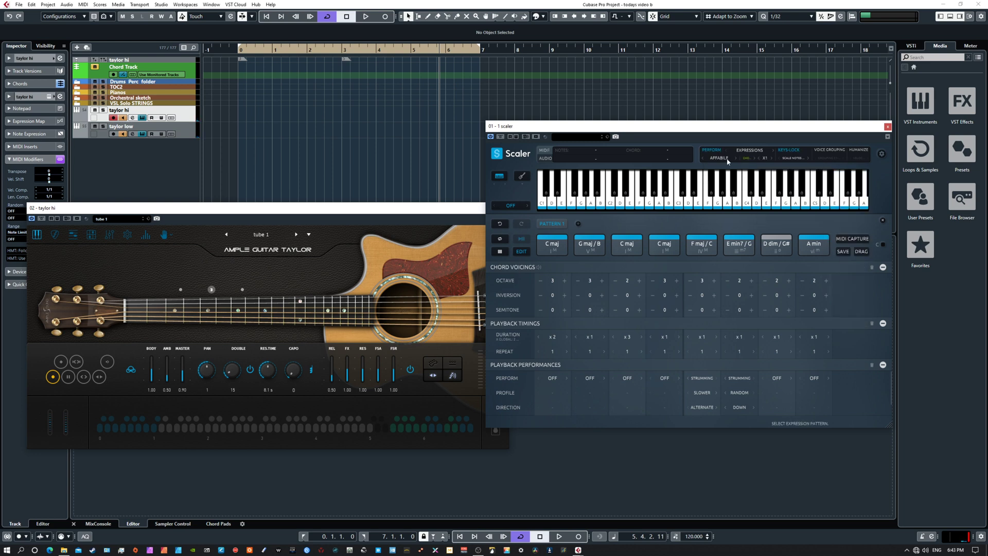
pyautogui.press('space')
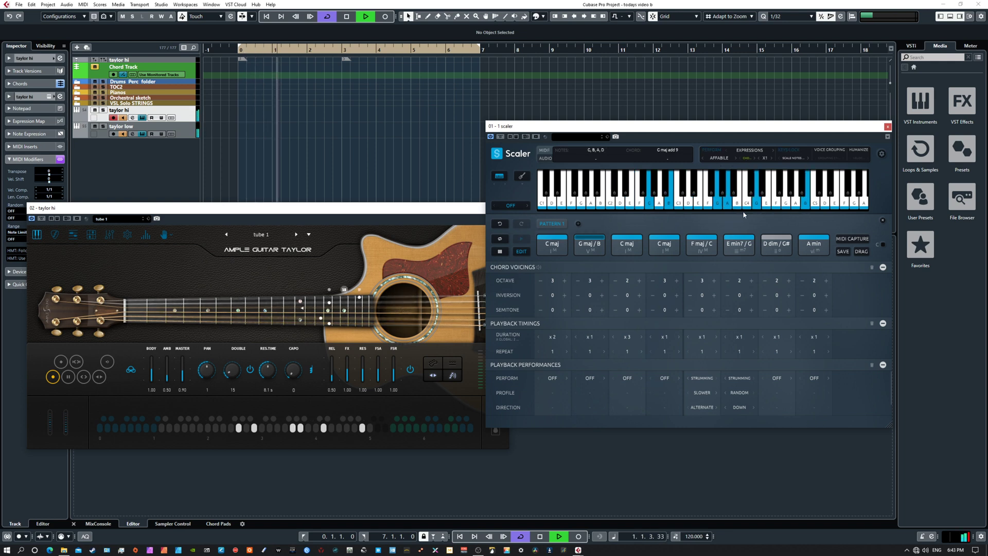
pyautogui.press('space')
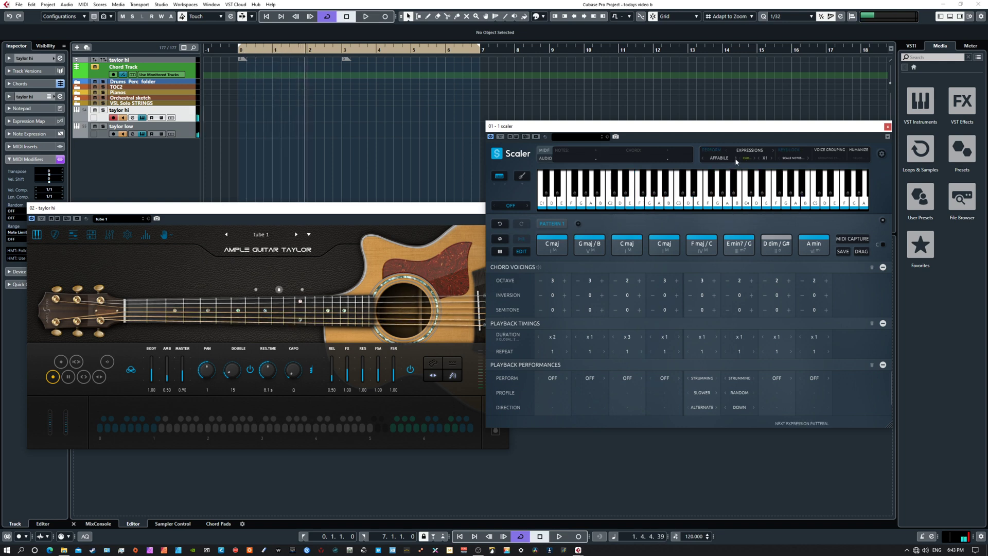
# Step: Switch Scaler's phrase to ASSAI, audition the pattern, and return the playhead to the project start
pyautogui.press('space')
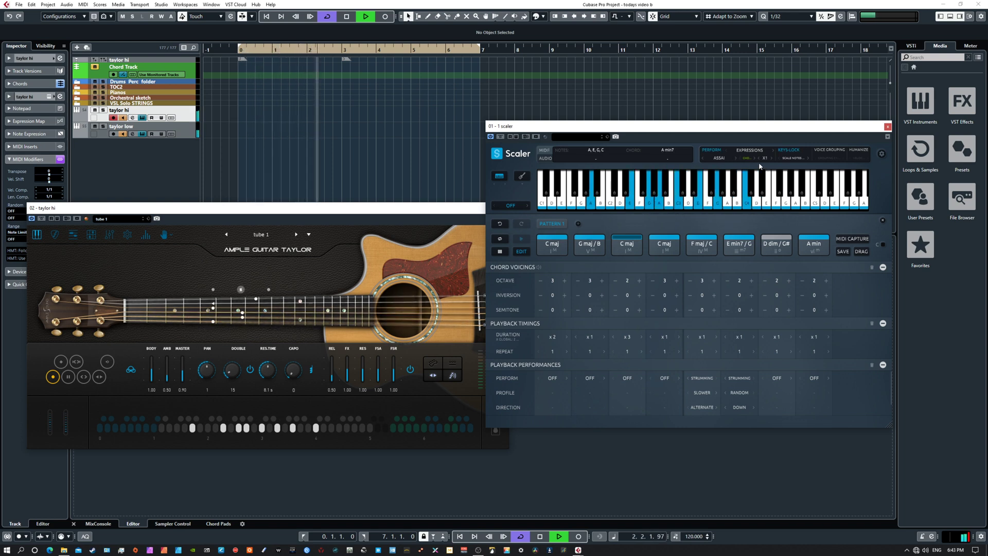
pyautogui.press('space')
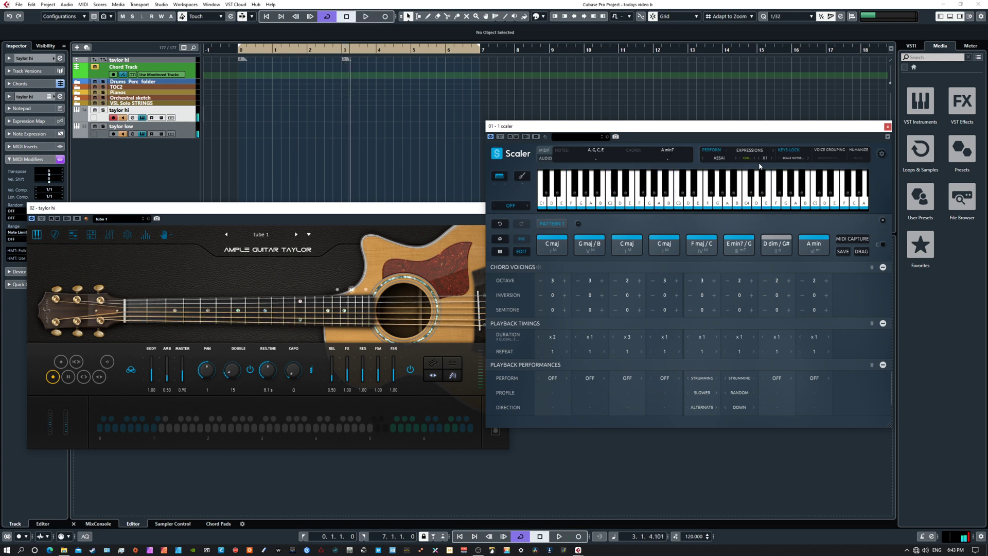
pyautogui.press('Home')
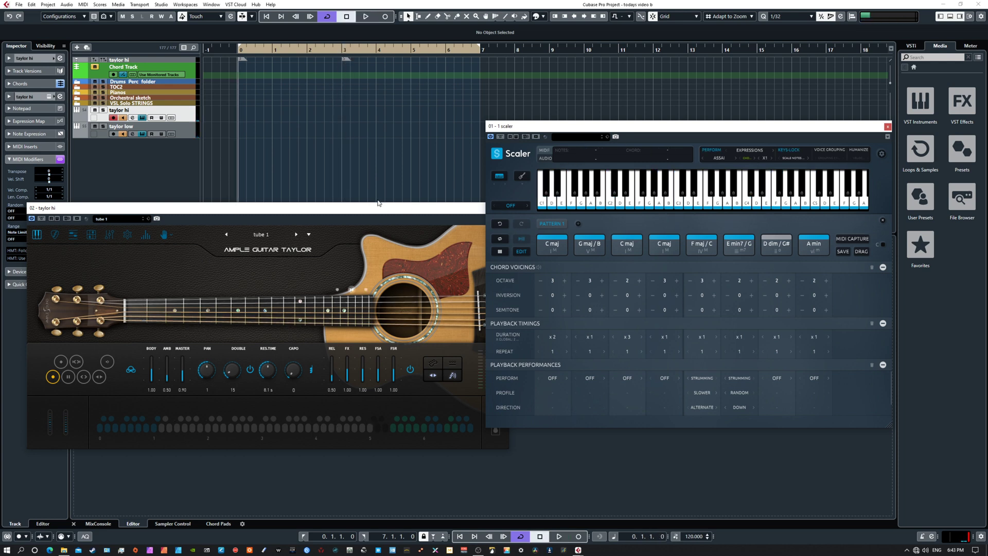
# Step: Reposition the taylor hi guitar window beside the Scaler window so the two do not overlap
pyautogui.moveTo(388, 210); pyautogui.dragTo(377, 223)
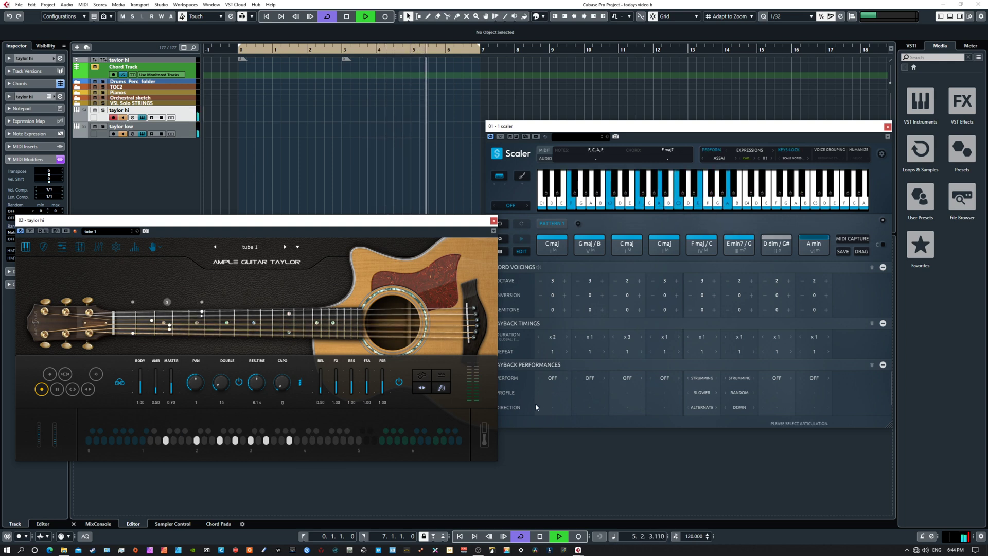
pyautogui.press('space')
pyautogui.moveTo(462, 221); pyautogui.dragTo(444, 209)
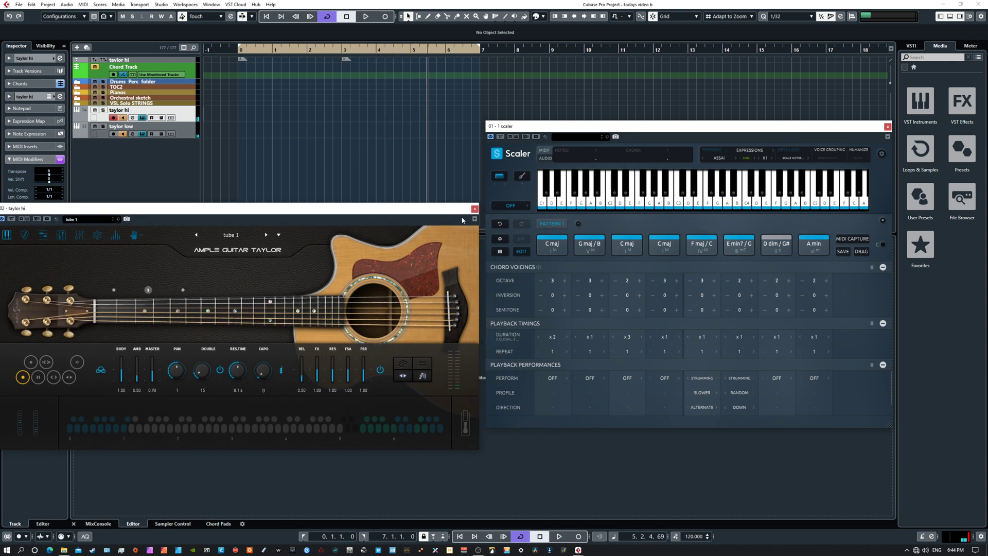
# Step: Set the playback performance of the F maj/C and E min7/G chords to OFF and play the pattern
pyautogui.click(705, 378)
pyautogui.click(712, 390)
pyautogui.click(740, 379)
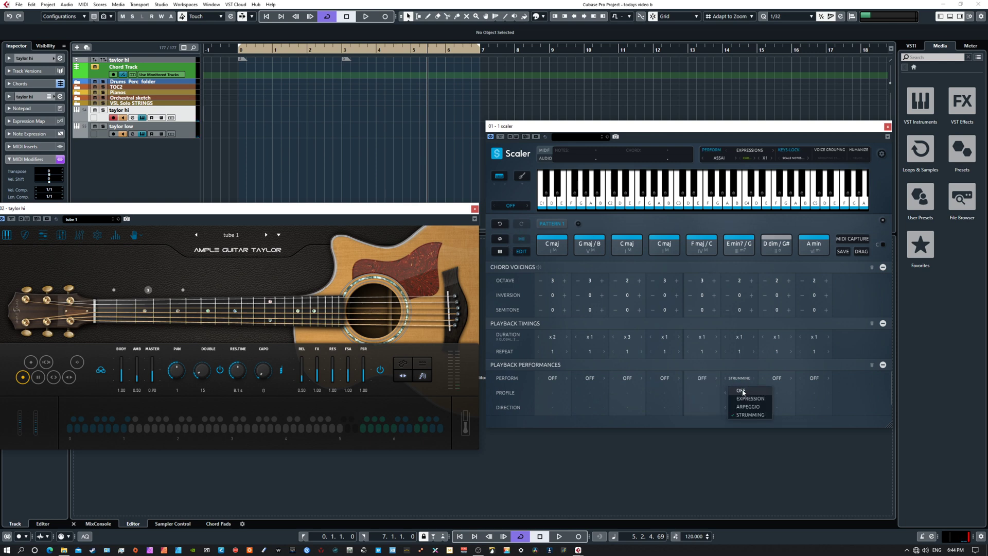
pyautogui.press('space')
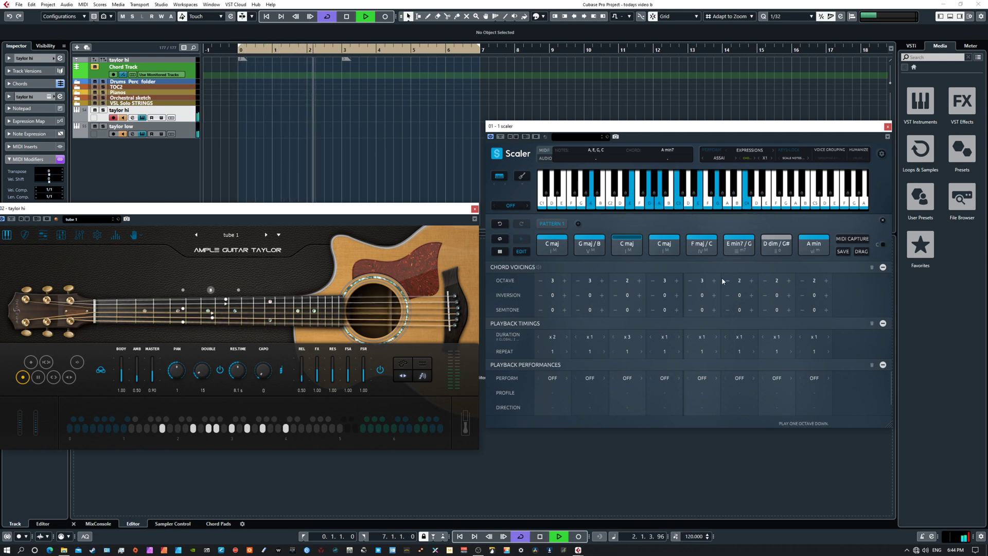
pyautogui.moveTo(987, 277)
pyautogui.mouseDown()
pyautogui.moveTo(768, 329)
pyautogui.moveTo(609, 276)
pyautogui.moveTo(779, 280)
pyautogui.moveTo(987, 268)
pyautogui.mouseUp()
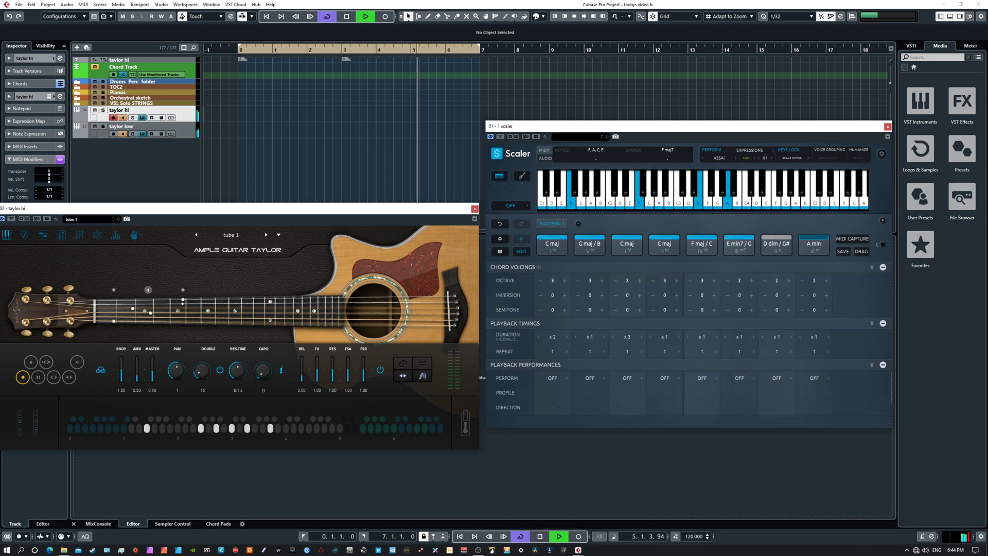
pyautogui.press('space')
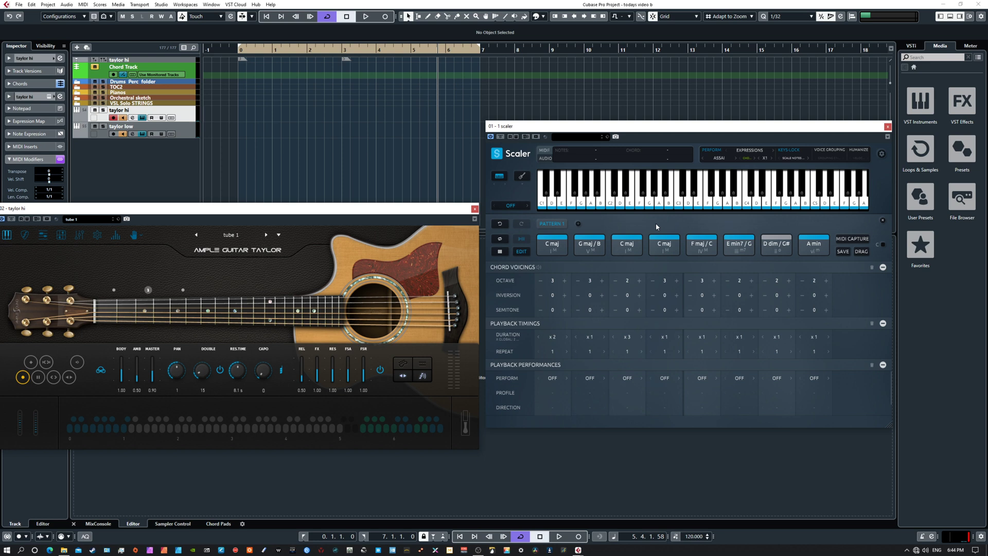
# Step: Advance the option beside Scaler's ASSAI phrase to its next setting and play the pattern from the left locator
pyautogui.click(755, 157)
pyautogui.press('KP_1')
pyautogui.press('space')
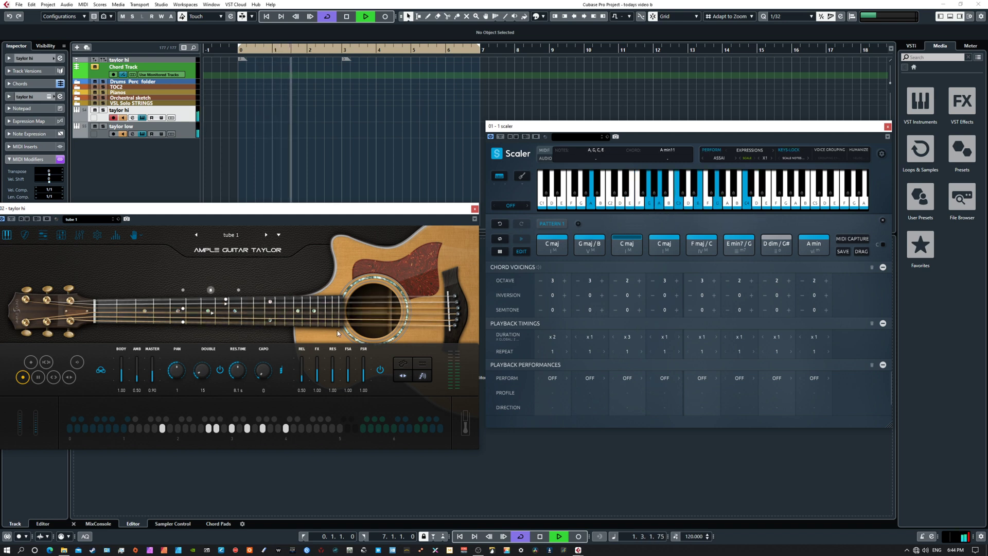
# Step: Audition the chord pattern with Scaler's BATTAGLIA and BENE phrases, stopping playback between them
pyautogui.moveTo(270, 367); pyautogui.dragTo(268, 381)
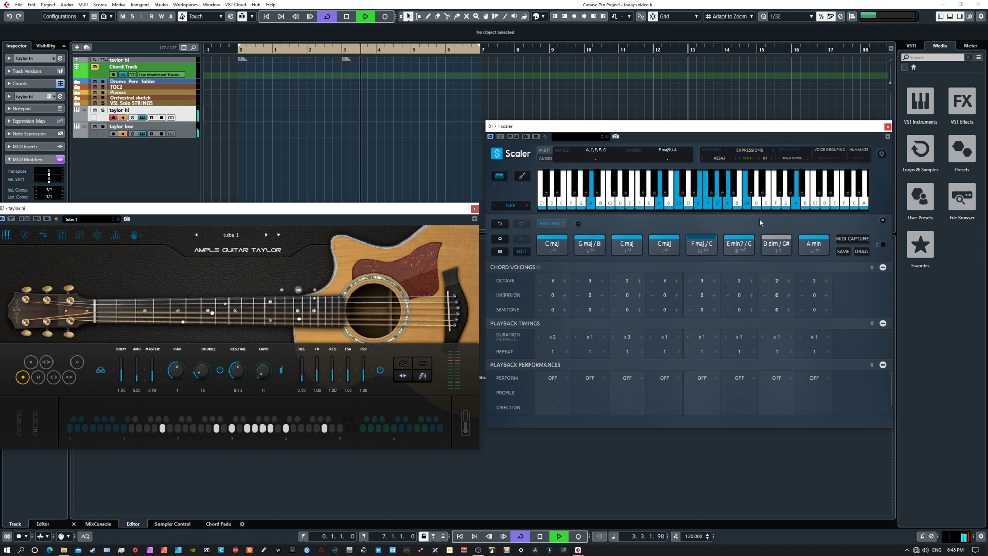
pyautogui.press('space')
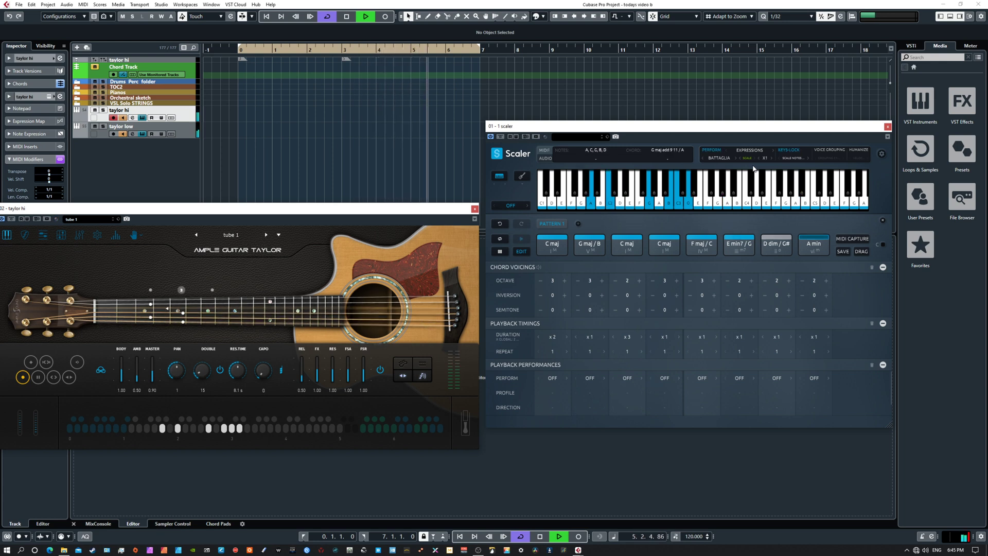
pyautogui.press('space')
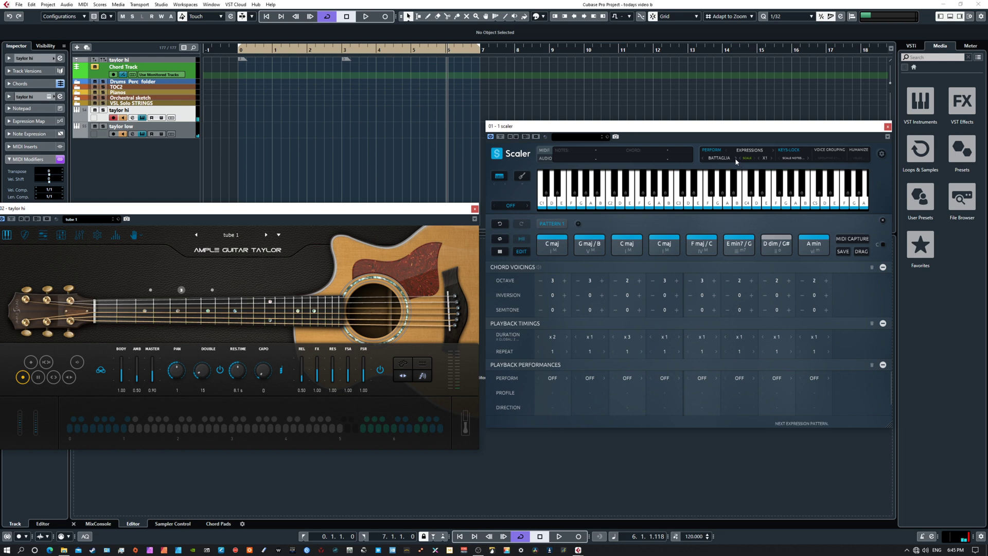
pyautogui.press('space')
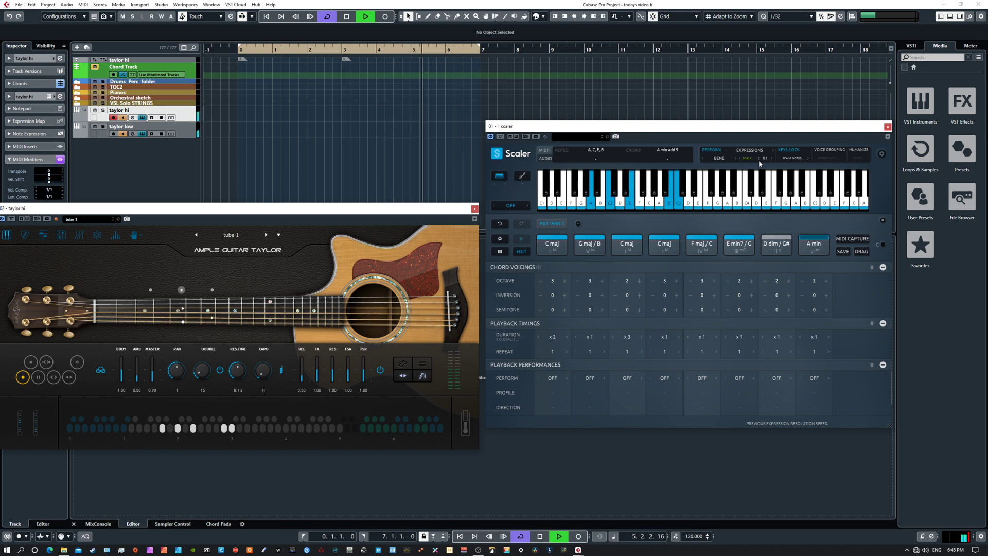
pyautogui.press('space')
# Step: Switch Scaler's phrase to BRAVURA and audition the chord pattern
pyautogui.click(734, 158)
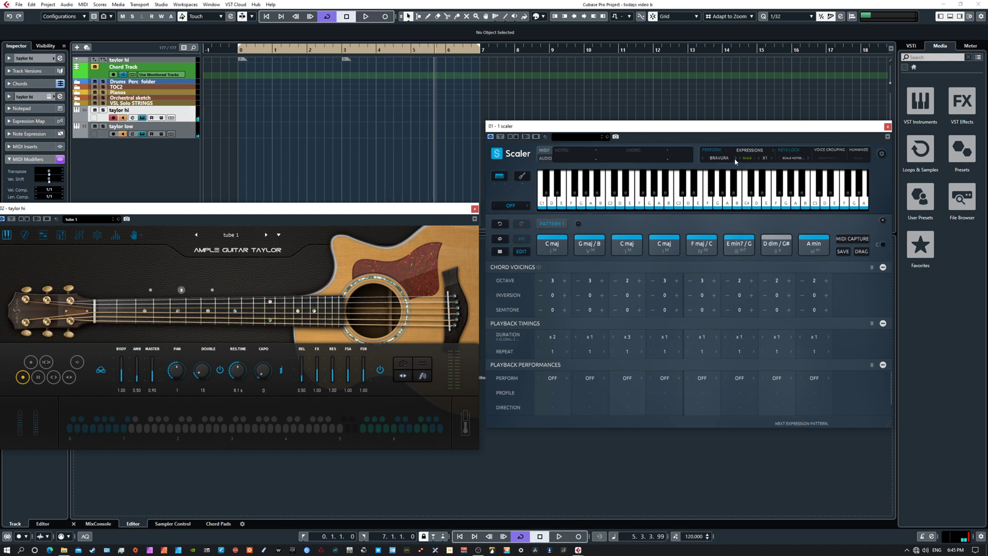
pyautogui.press('space')
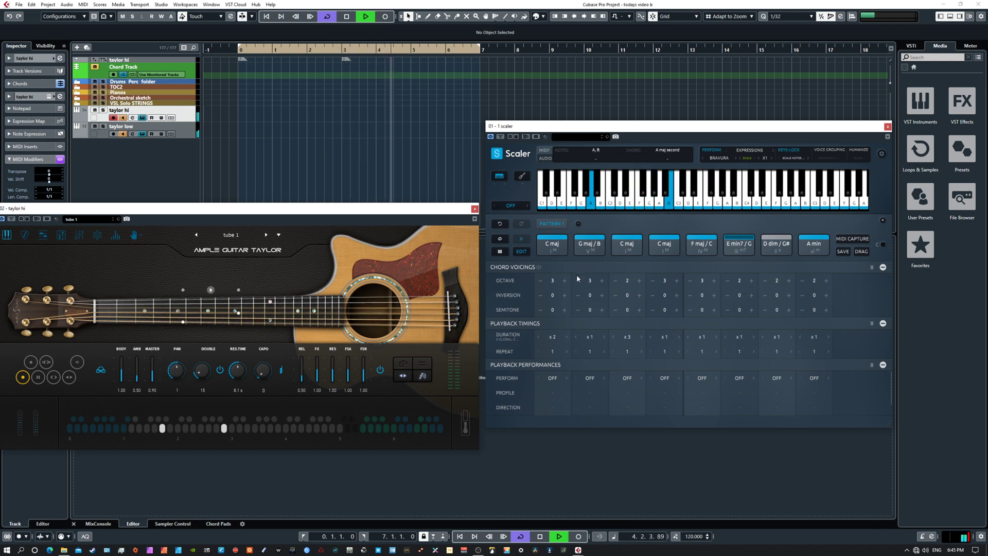
pyautogui.press('space')
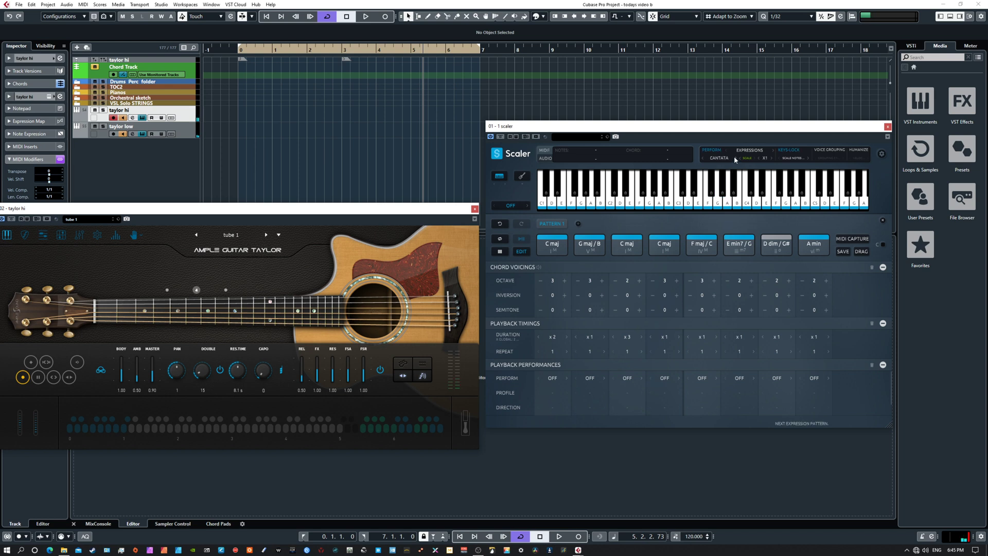
# Step: Audition the pattern with the CANTATA phrase, first at its current speed and again with the expression speed set to X2
pyautogui.press('space')
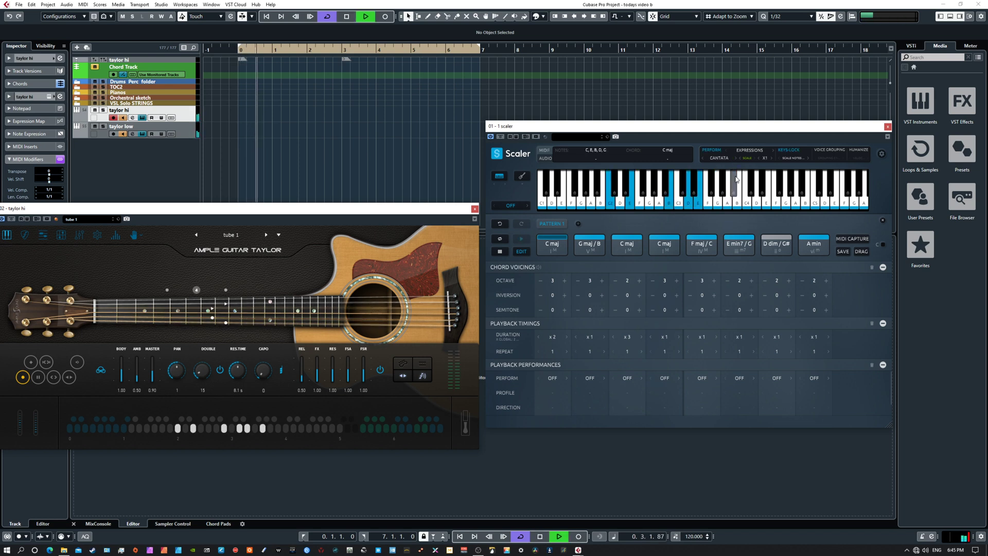
pyautogui.press('space')
pyautogui.click(771, 159)
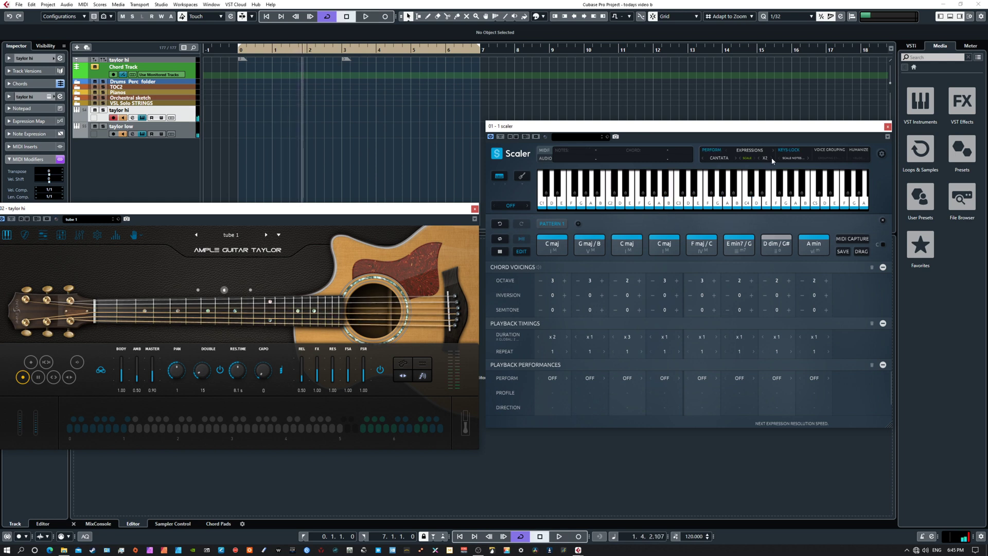
pyautogui.press('space')
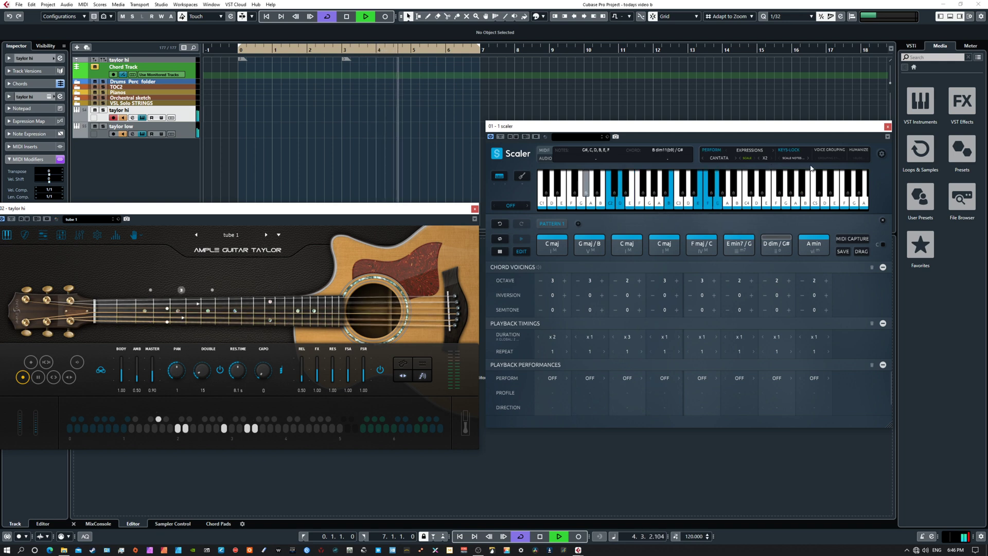
pyautogui.press('space')
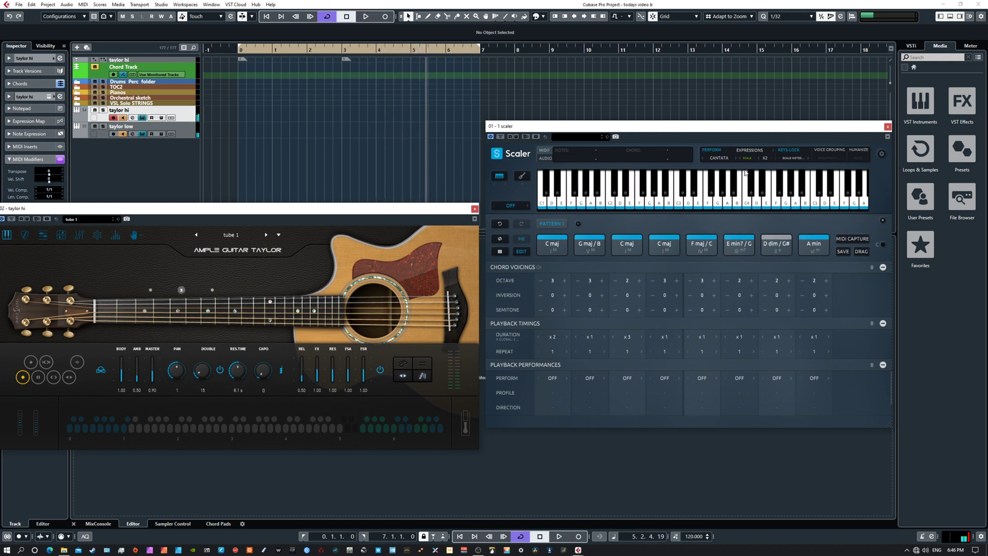
# Step: Set the octave of the D dim/G# and A min chords to 1 and audition the pattern with the CAVATINA phrase
pyautogui.click(804, 280)
pyautogui.click(765, 280)
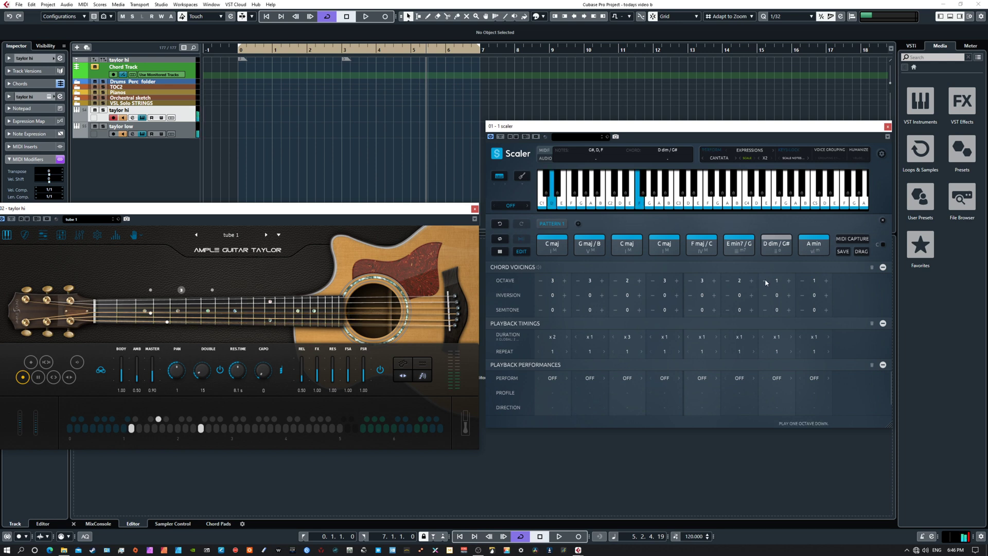
pyautogui.click(735, 158)
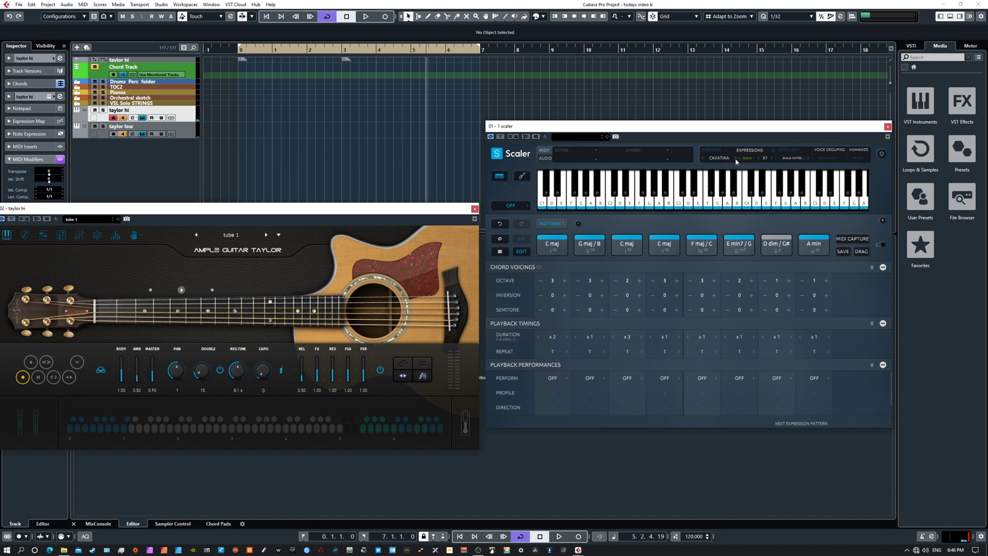
pyautogui.press('space')
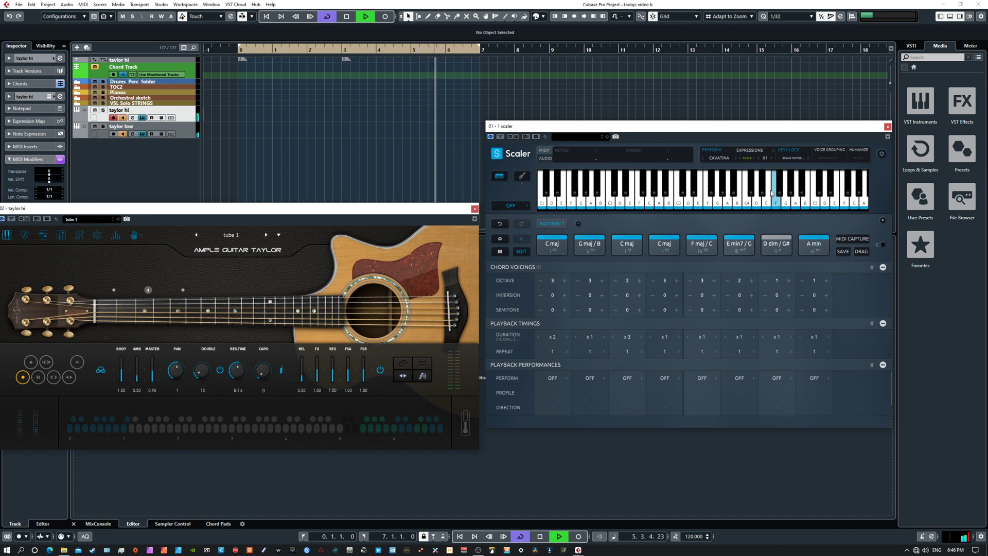
pyautogui.press('space')
# Step: Switch Scaler's phrase to CAVATO and audition the chord pattern
pyautogui.click(734, 159)
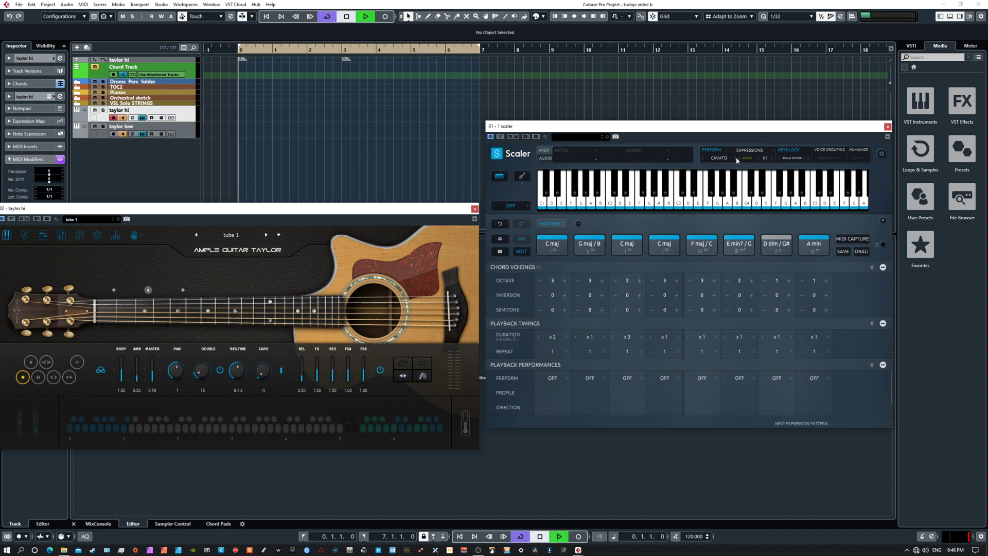
pyautogui.press('space')
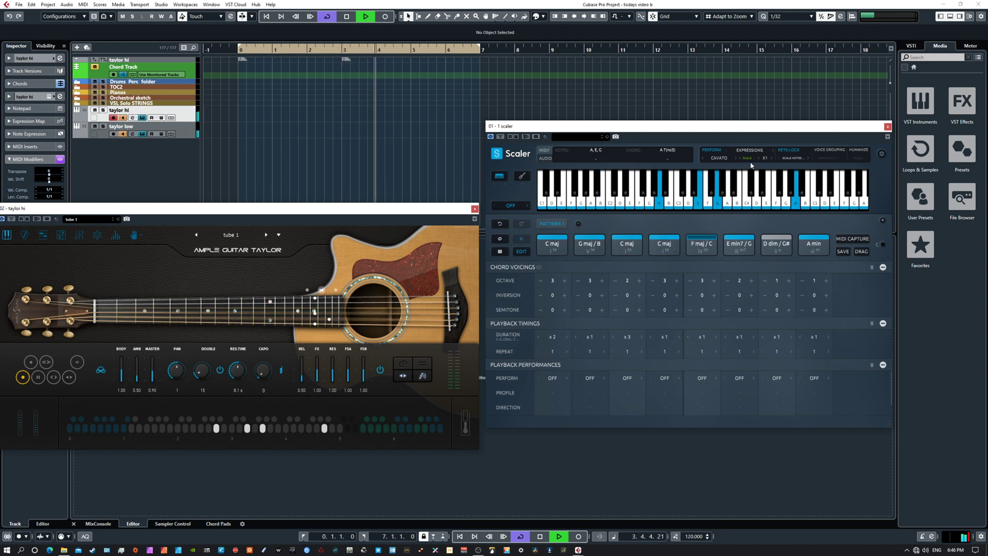
pyautogui.press('space')
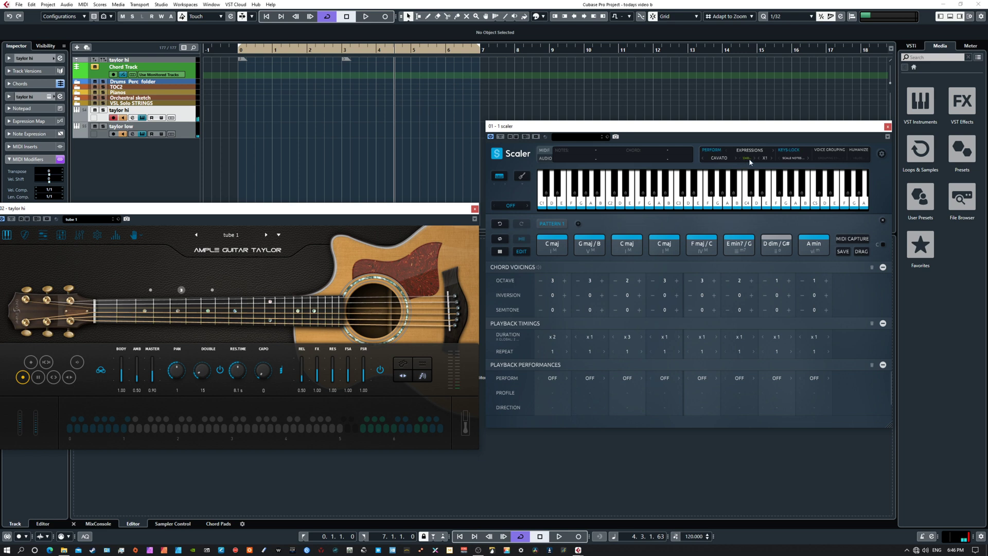
# Step: Choose the Forza phrase from Scaler's Con Moto phrases and audition the chord pattern
pyautogui.click(726, 162)
pyautogui.moveTo(731, 180)
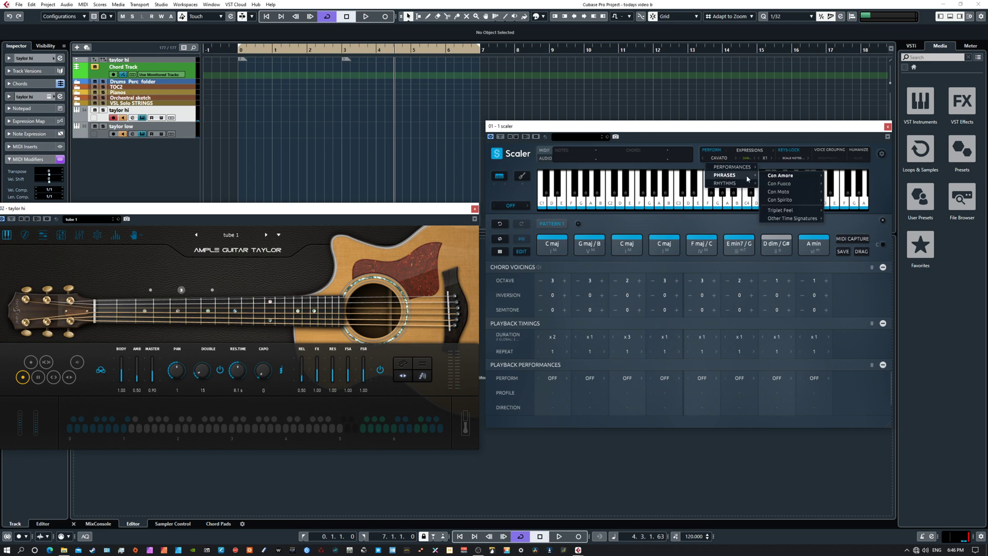
pyautogui.moveTo(784, 193)
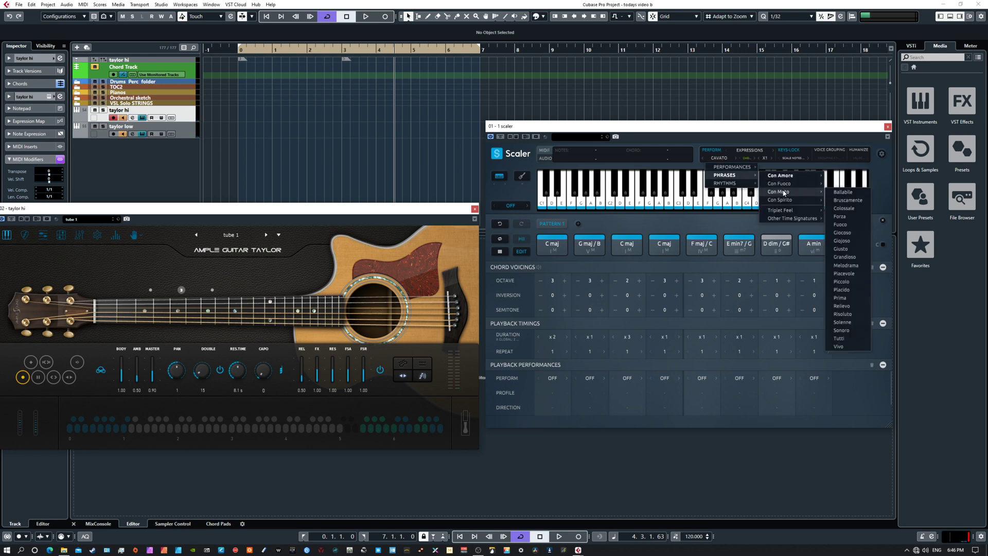
pyautogui.click(842, 217)
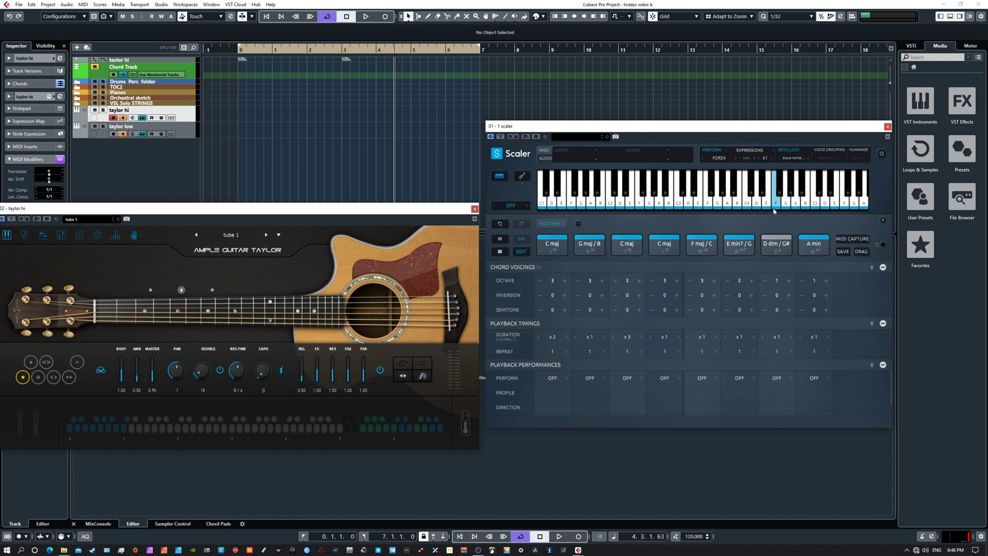
pyautogui.press('space')
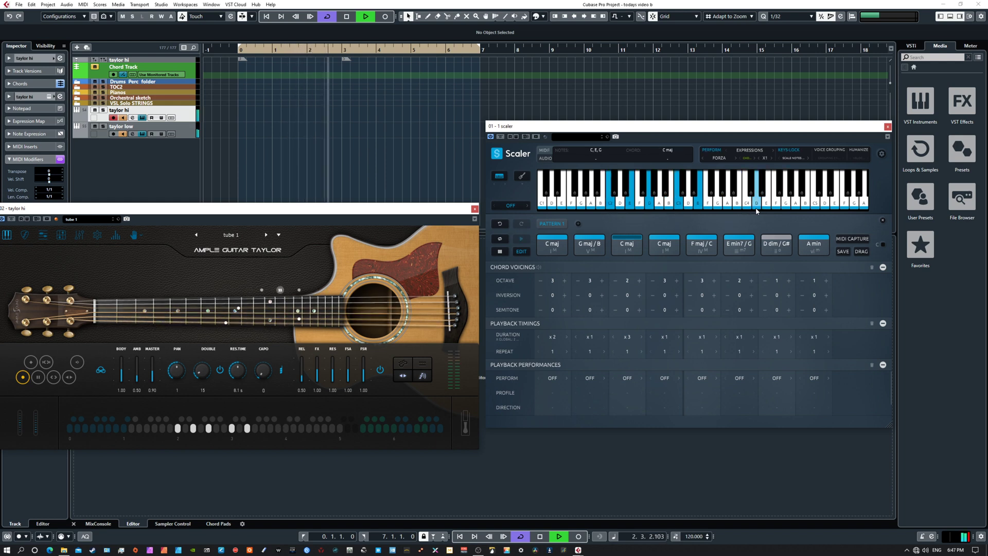
pyautogui.press('space')
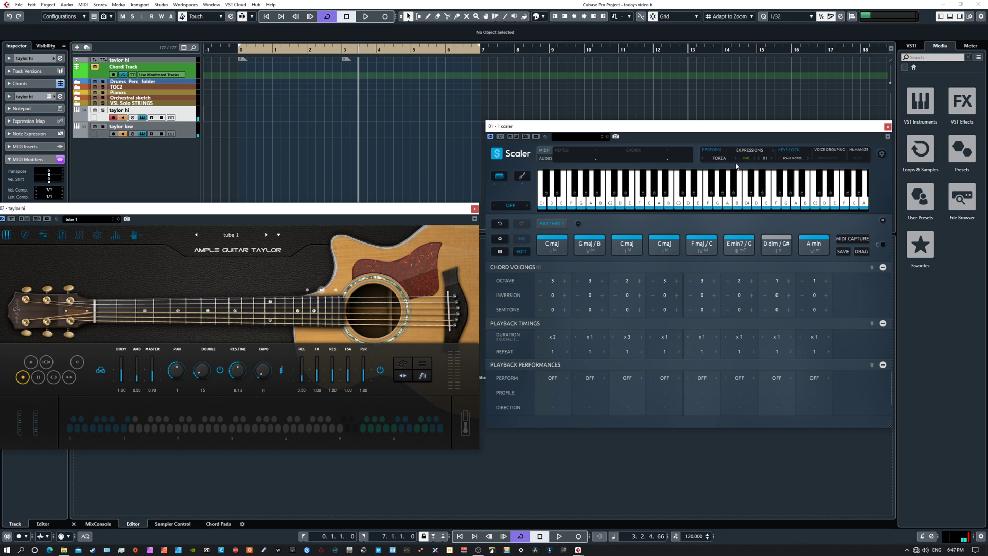
# Step: Audition the pattern with the FUOCO phrase and sound the E min7/G and D dim/G# chords individually
pyautogui.click(735, 157)
pyautogui.press('space')
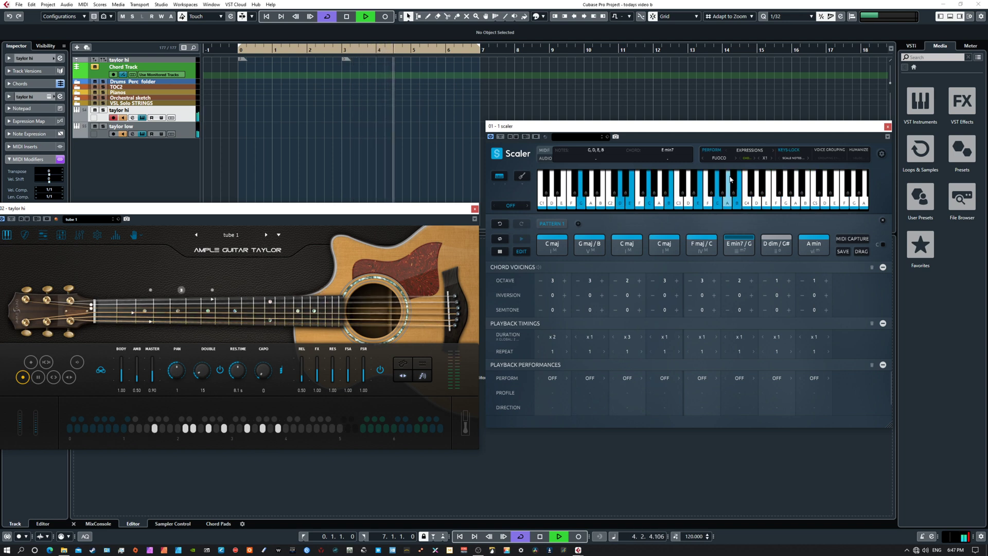
pyautogui.press('space')
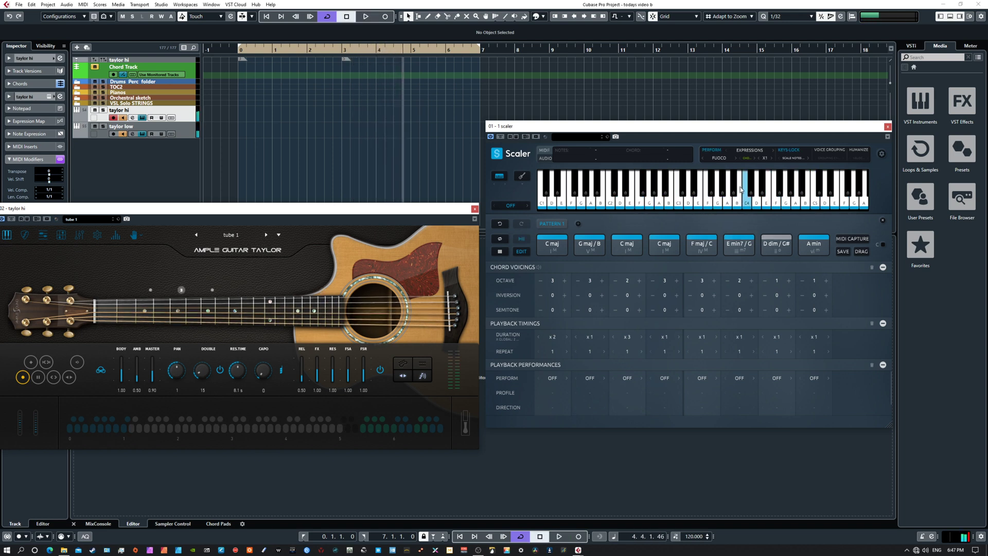
pyautogui.click(753, 248)
pyautogui.click(767, 247)
# Step: Audition the GIOCOSO phrase while trying another articulation on the taylor hi guitar, and restore its first articulation
pyautogui.click(736, 158)
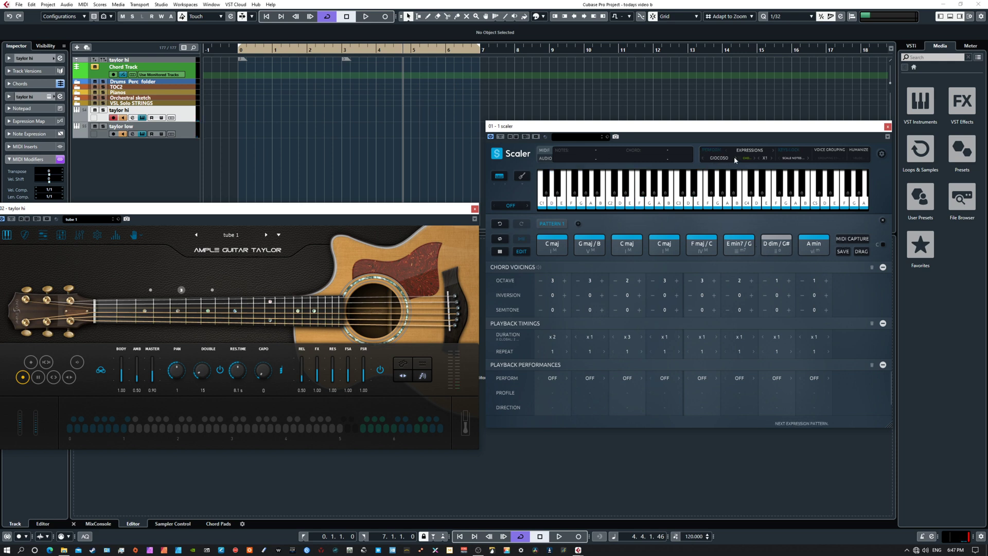
pyautogui.press('space')
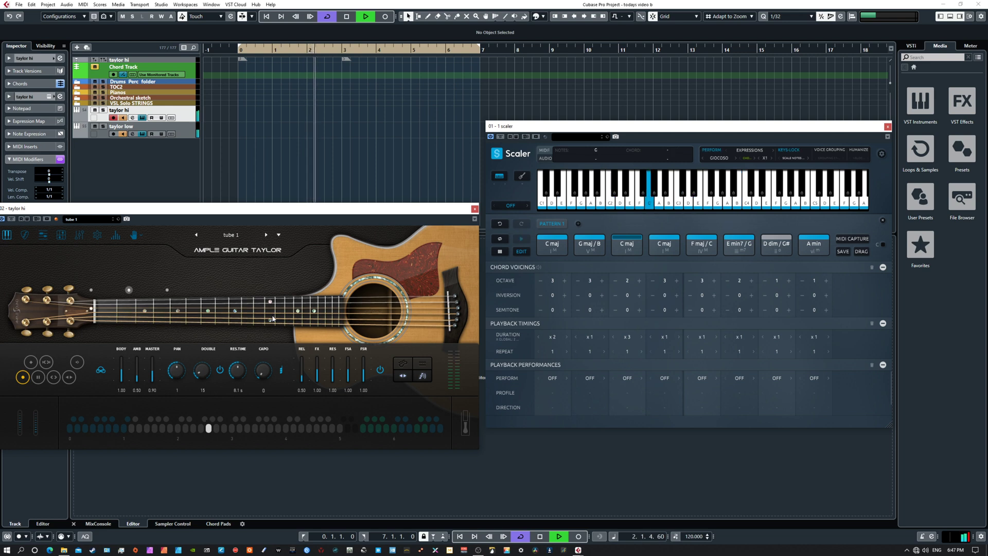
pyautogui.click(37, 380)
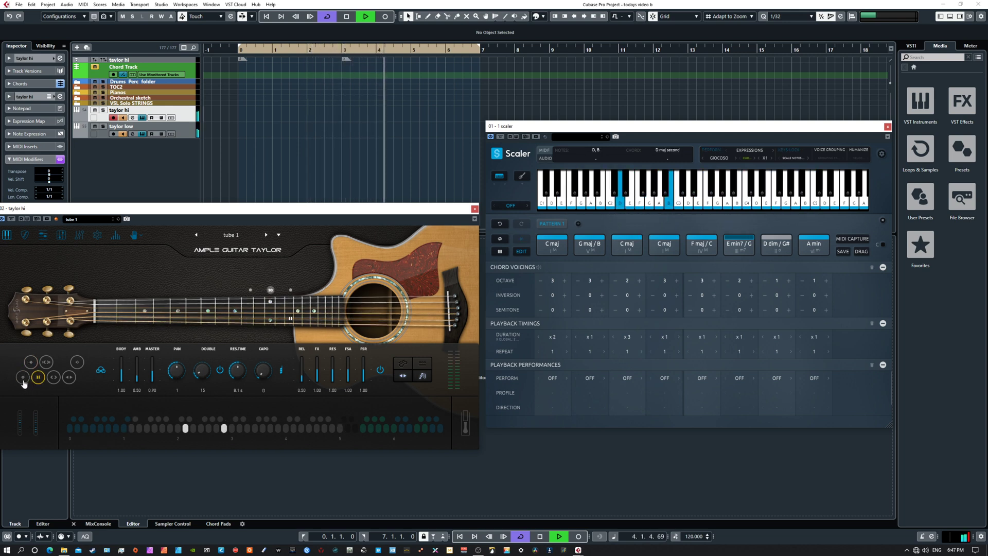
pyautogui.click(23, 383)
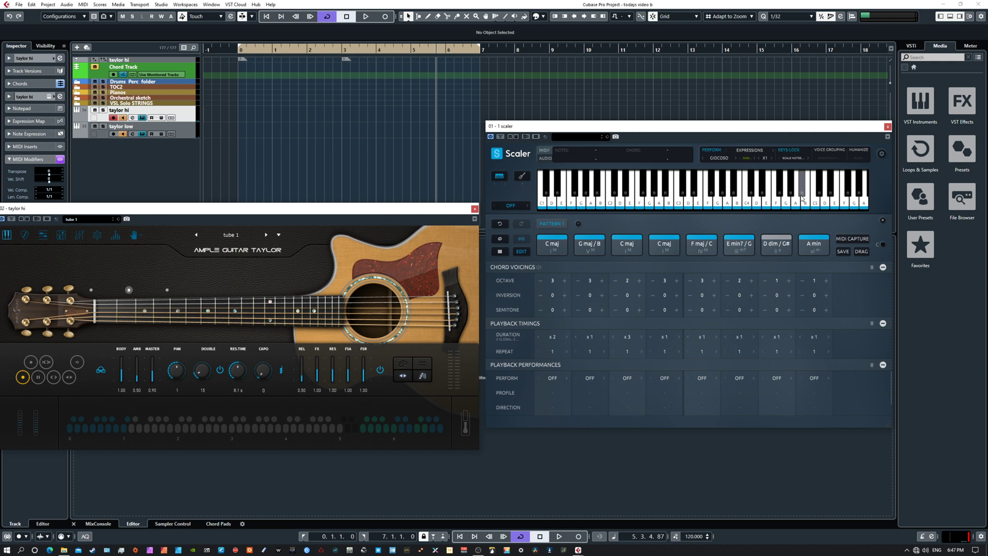
# Step: Switch Scaler's phrase to GIOJOSO and audition the pattern from the left locator
pyautogui.click(735, 159)
pyautogui.press('KP_1')
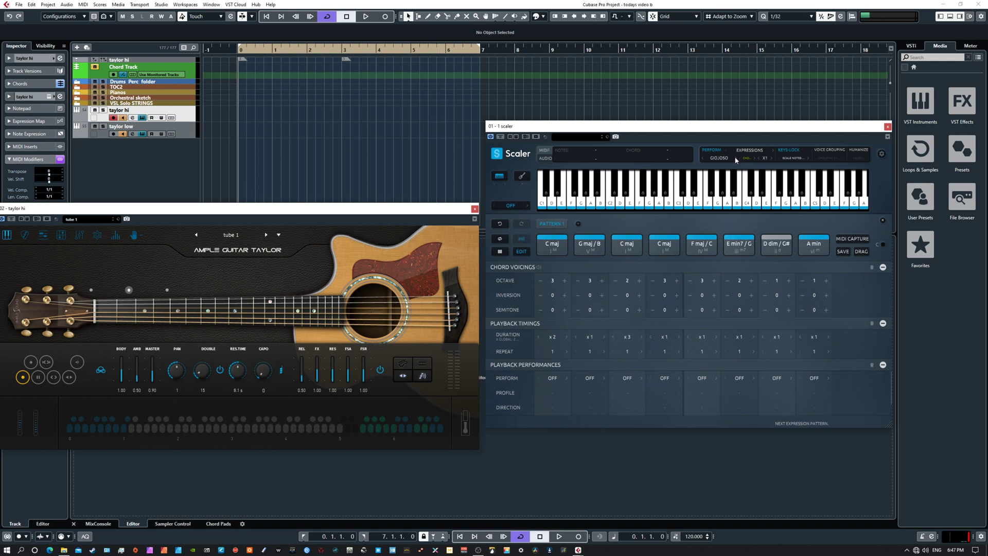
pyautogui.press('space')
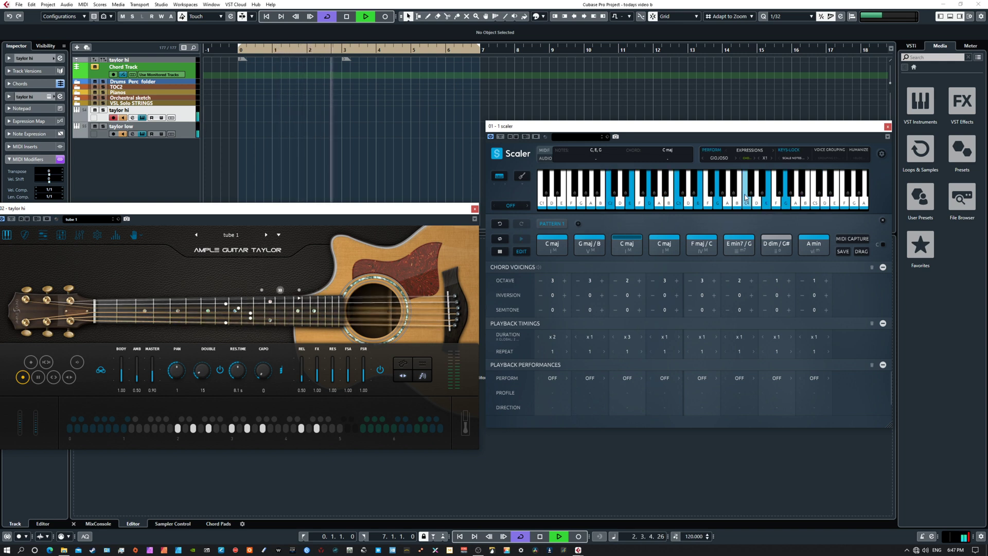
pyautogui.press('space')
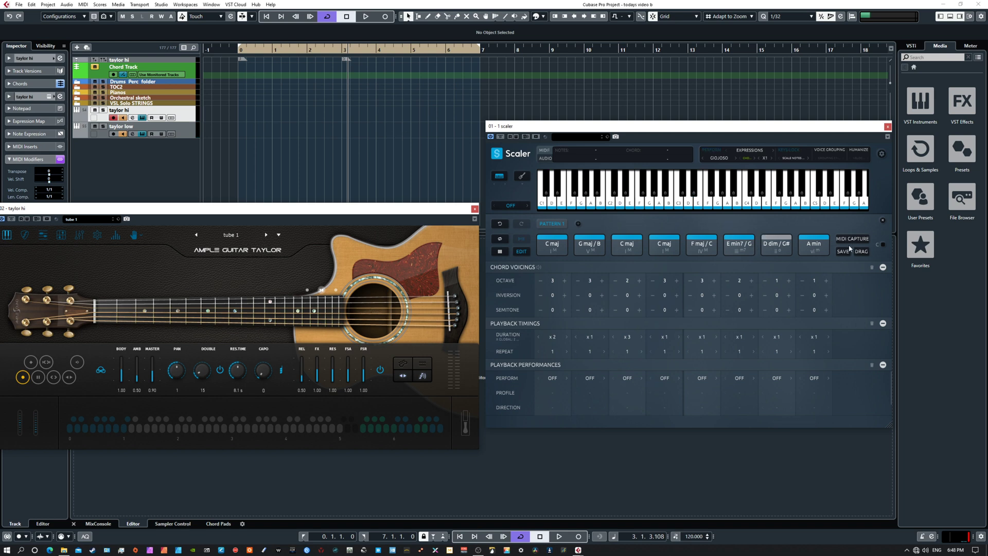
# Step: Start Scaler's MIDI capture at the left locator and play the chord pattern through to record its output
pyautogui.press('KP_1')
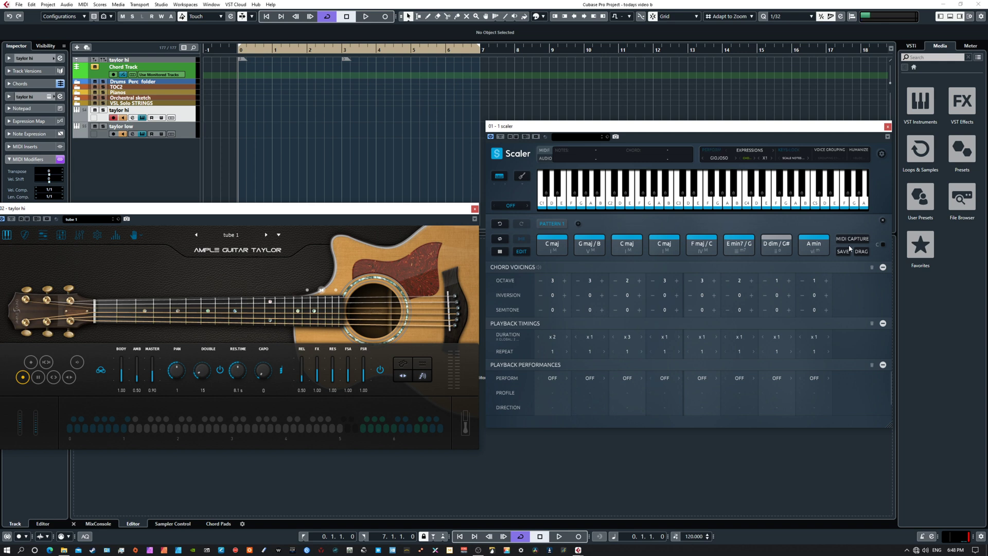
pyautogui.click(849, 240)
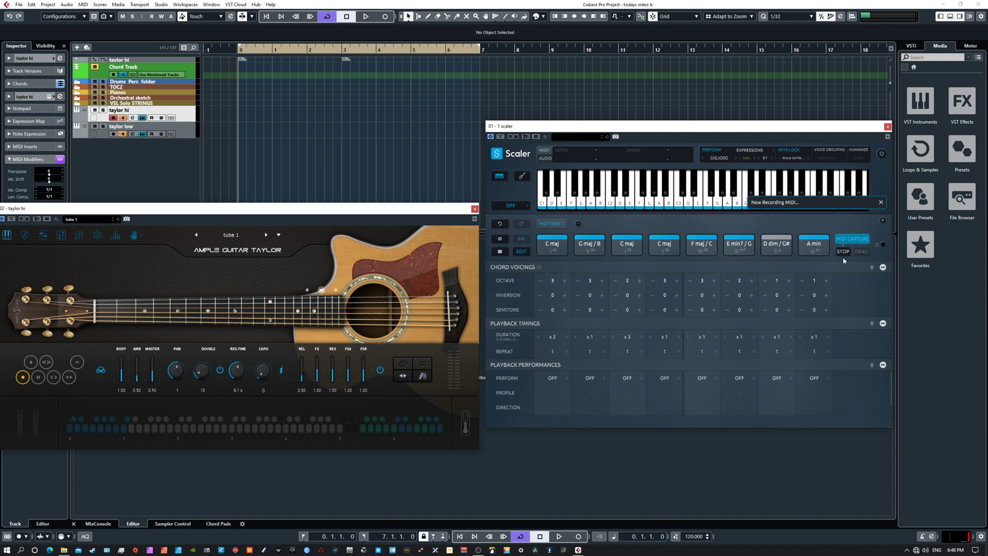
pyautogui.press('space')
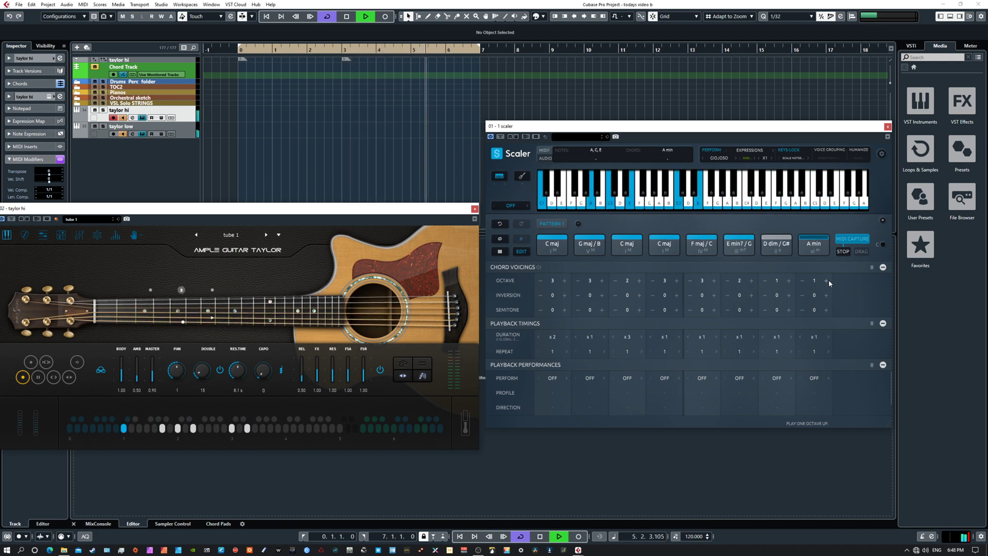
pyautogui.press('space')
# Step: Stop Scaler's MIDI capture and place the captured MIDI on the taylor hi track at the left locator
pyautogui.moveTo(676, 129); pyautogui.dragTo(674, 189)
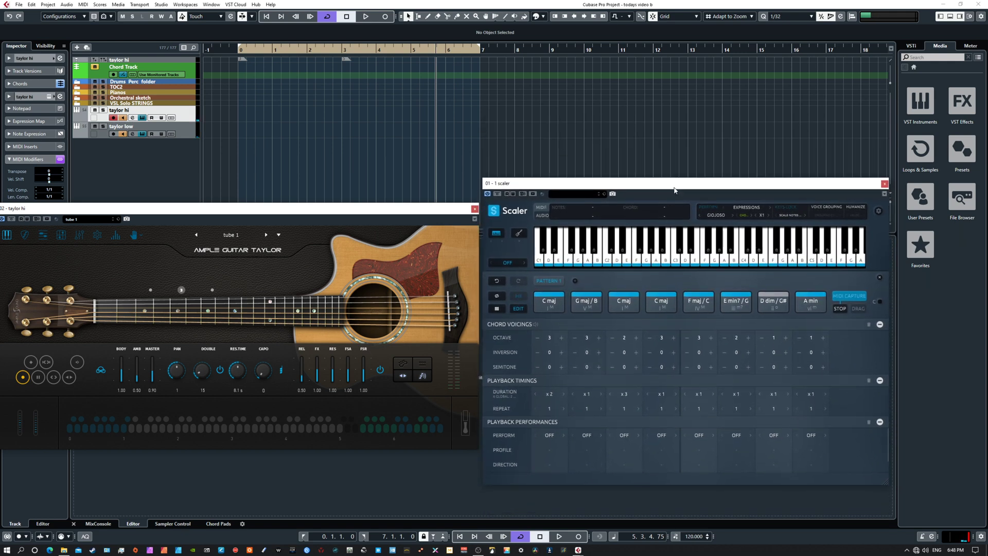
pyautogui.click(841, 309)
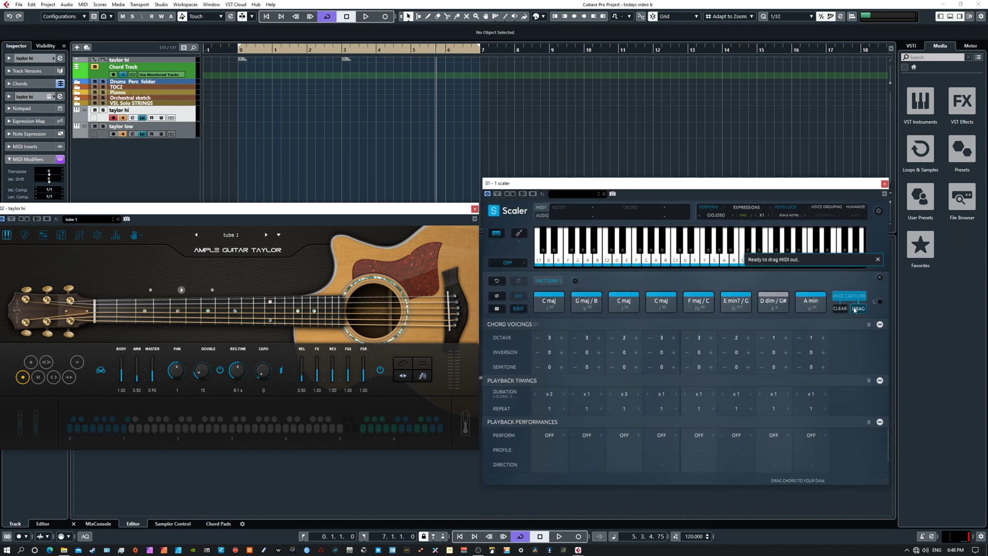
pyautogui.moveTo(859, 310); pyautogui.dragTo(244, 116)
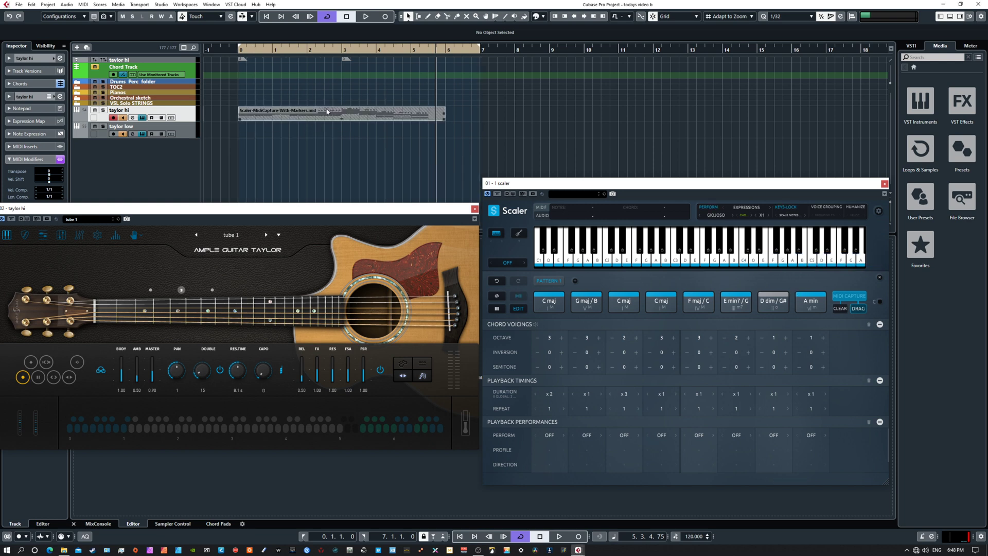
# Step: Glue the captured Scaler MIDI on the taylor hi track into one part and open it in the Key Editor
pyautogui.rightClick(319, 110)
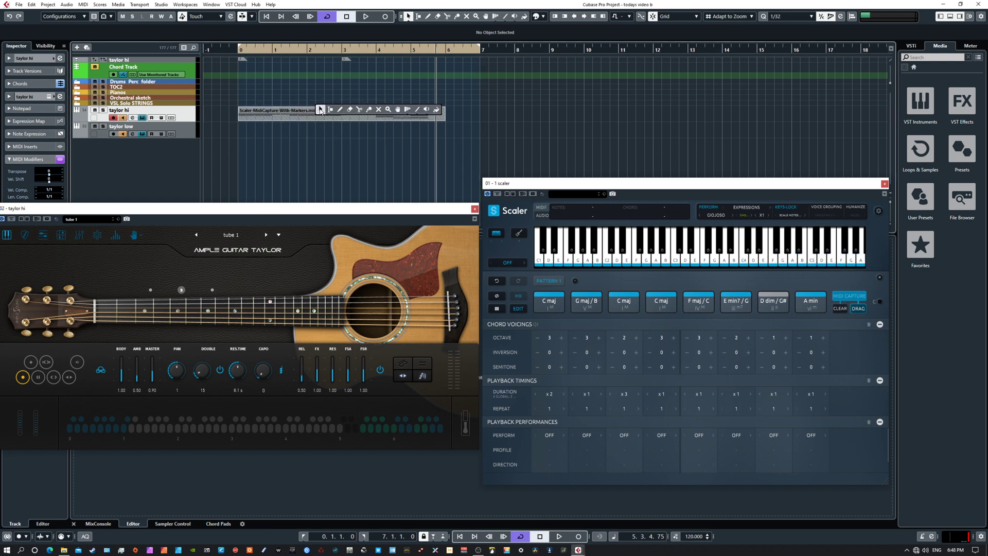
pyautogui.click(368, 111)
pyautogui.click(363, 116)
pyautogui.rightClick(361, 117)
pyautogui.click(362, 118)
pyautogui.click(361, 119)
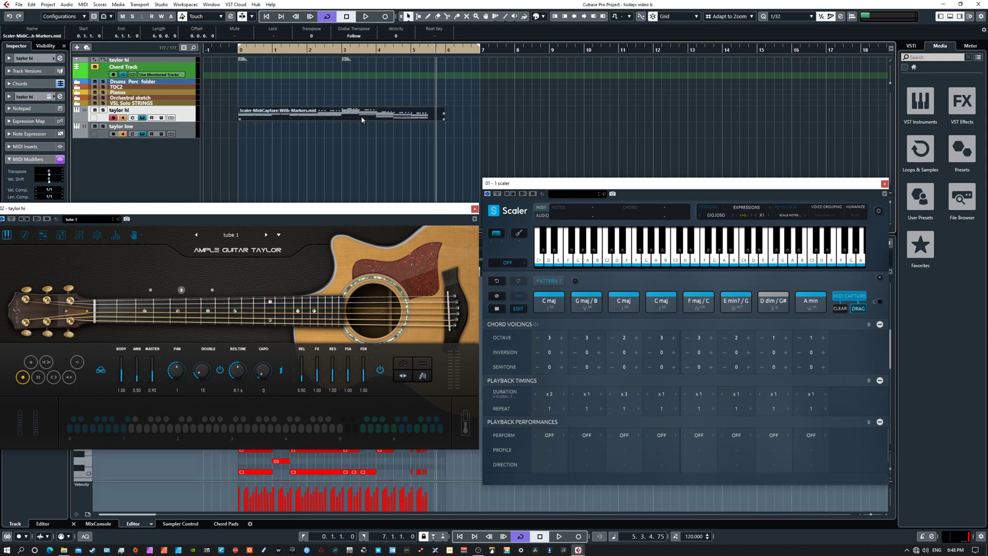
# Step: Move the guitar window aside and delete the short repeated upper notes before bar 3 of the captured part
pyautogui.moveTo(359, 209); pyautogui.dragTo(880, 275)
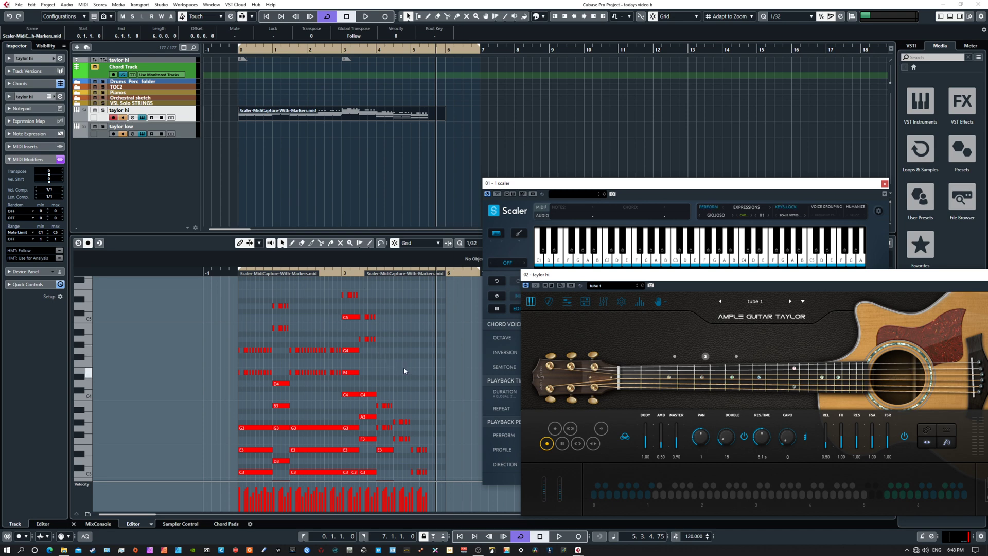
pyautogui.press('h')
pyautogui.press('h')
pyautogui.press('h')
pyautogui.press('h')
pyautogui.press('h')
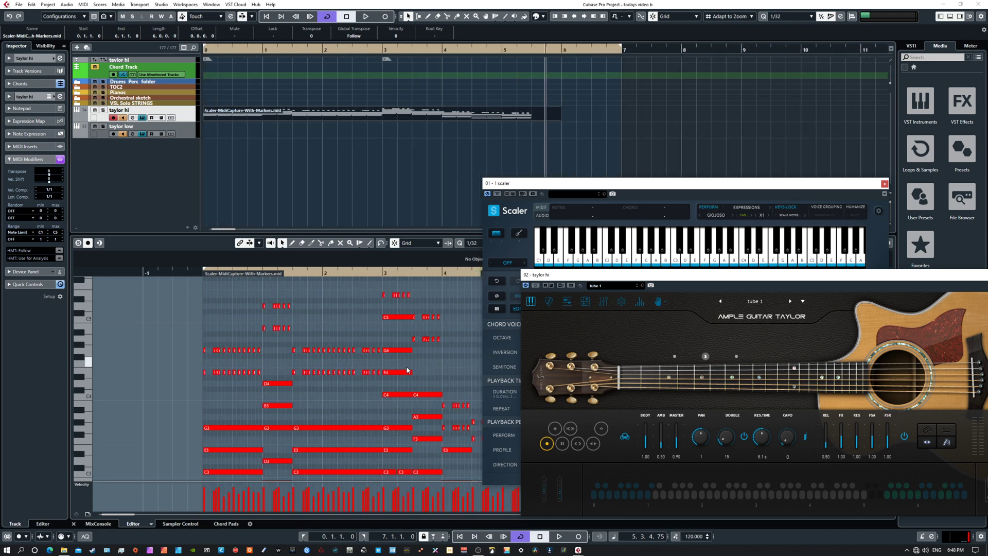
pyautogui.moveTo(413, 362); pyautogui.dragTo(501, 401)
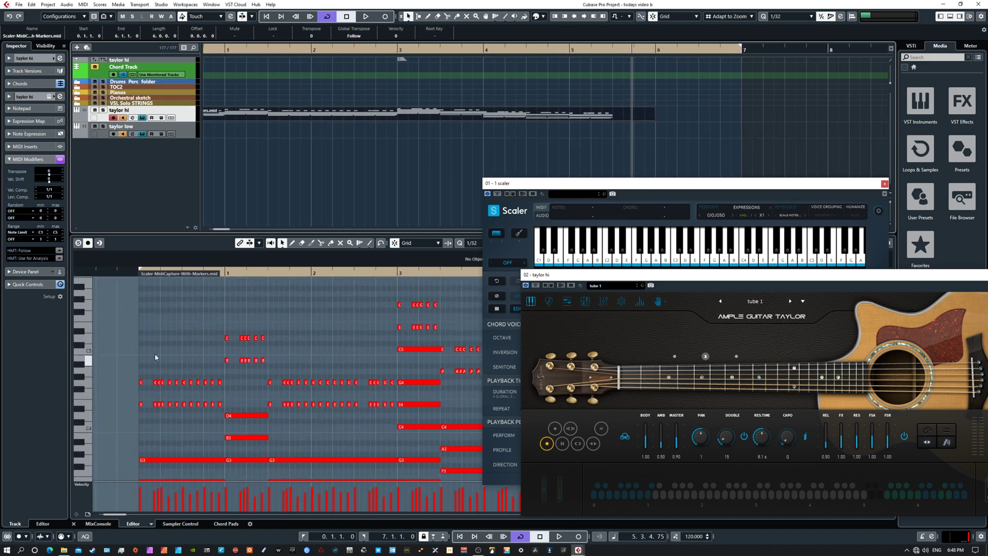
pyautogui.moveTo(124, 326); pyautogui.dragTo(396, 410)
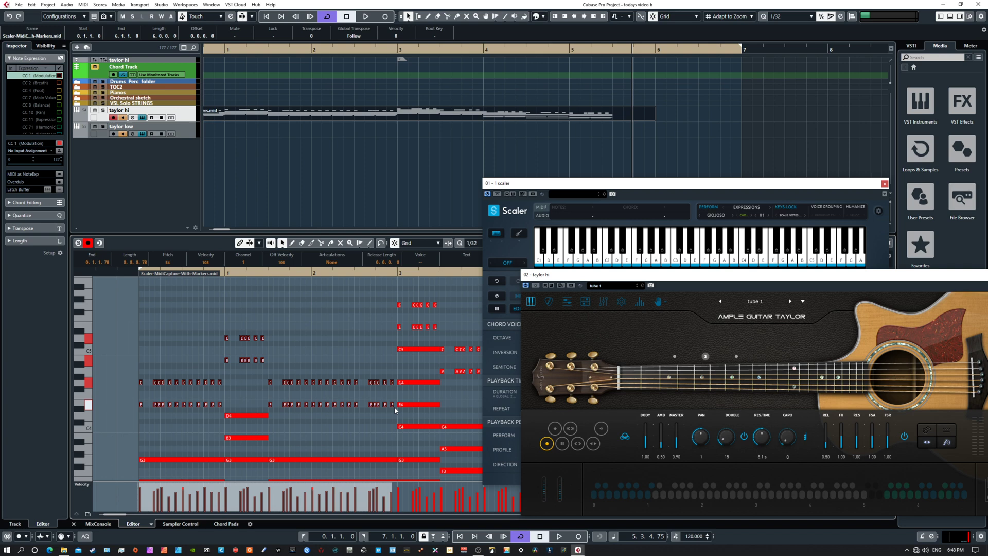
pyautogui.press('Delete')
# Step: Delete the remaining short repeated notes from bar 3 to the end, keeping the sustained chord notes
pyautogui.moveTo(366, 313); pyautogui.dragTo(259, 384)
pyautogui.press('Delete')
pyautogui.moveTo(337, 403); pyautogui.dragTo(323, 351)
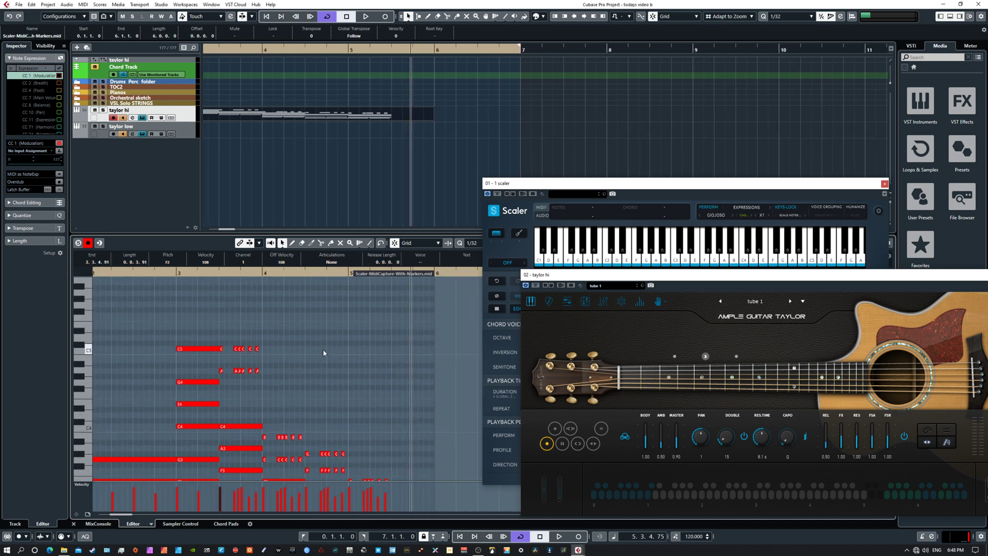
pyautogui.moveTo(219, 338); pyautogui.dragTo(278, 306)
pyautogui.press('Delete')
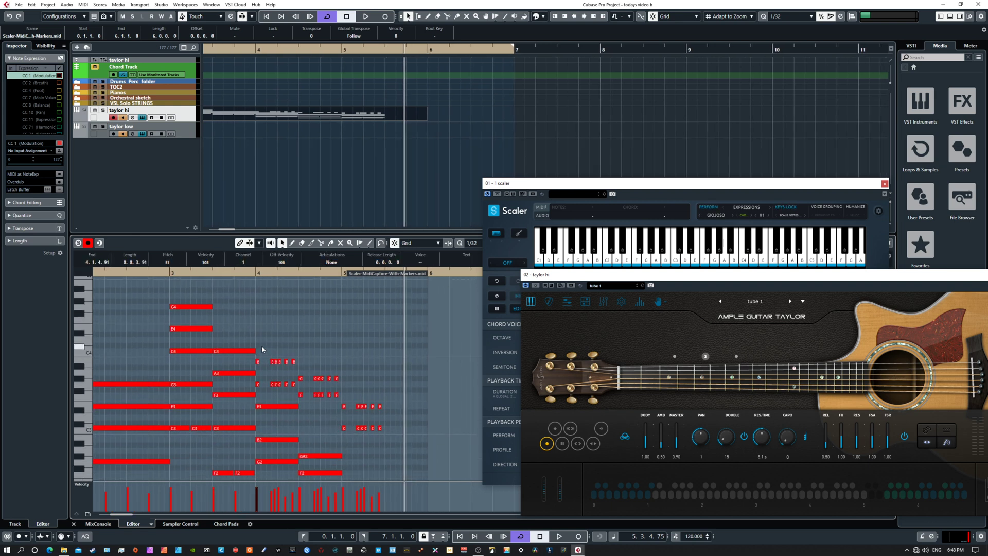
pyautogui.moveTo(260, 346); pyautogui.dragTo(670, 326)
pyautogui.press('Delete')
pyautogui.press('Delete')
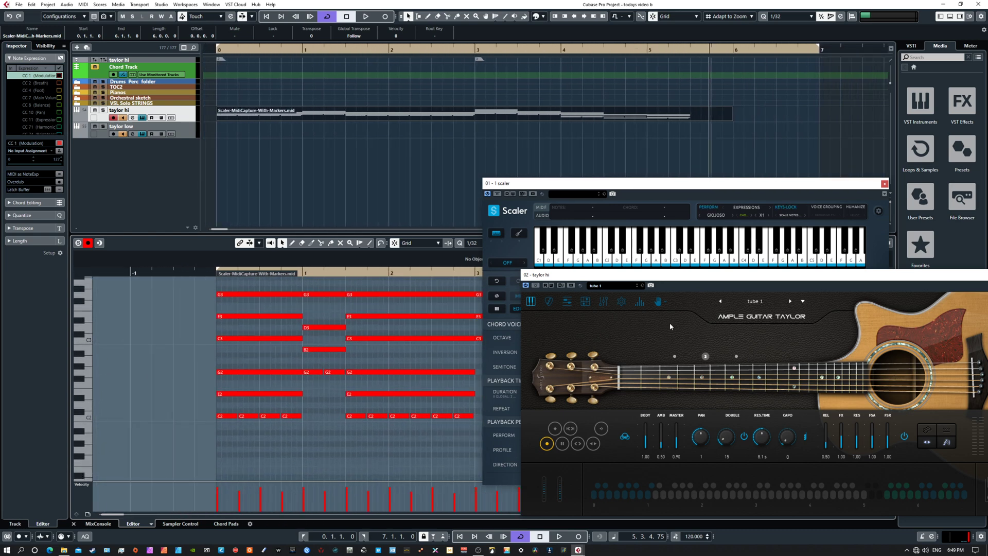
# Step: Audition the thinned-out taylor hi part and look over its remaining notes
pyautogui.press('space')
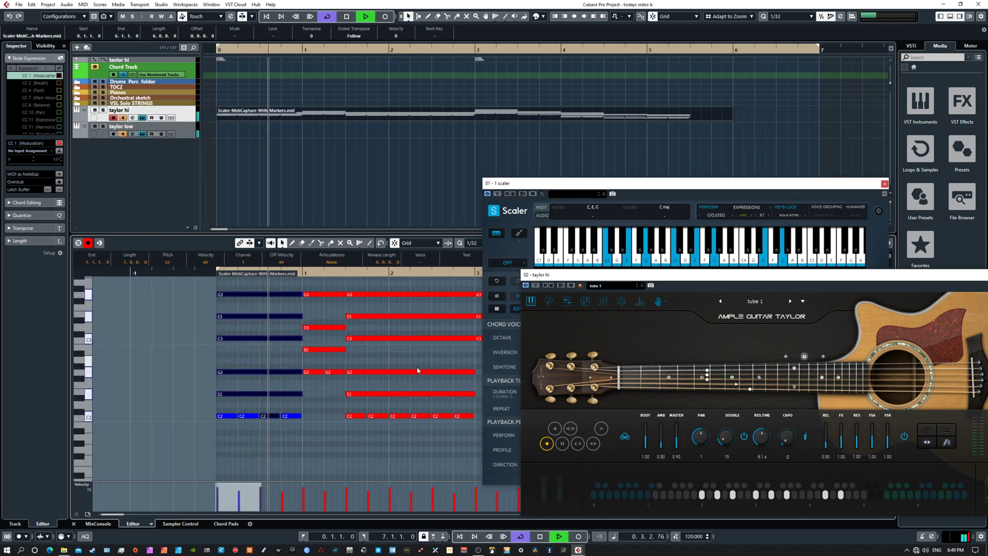
pyautogui.moveTo(418, 357); pyautogui.dragTo(299, 415)
pyautogui.press('space')
pyautogui.scroll(5, 357, 386)
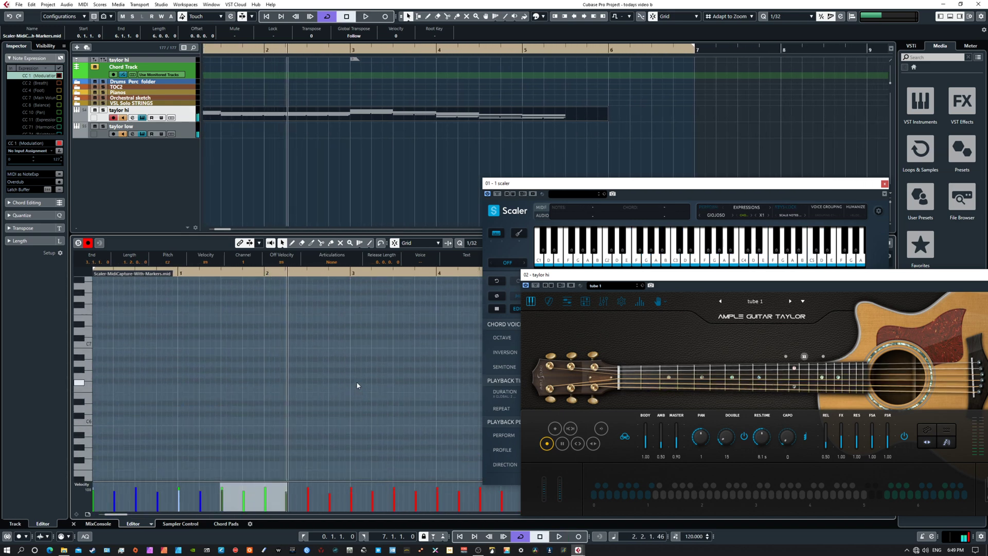
pyautogui.scroll(-4, 357, 386)
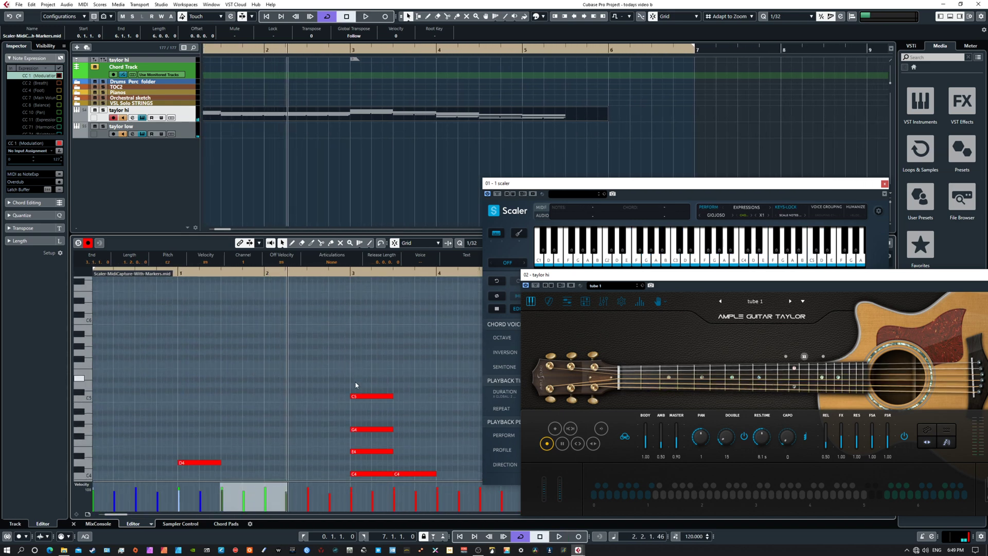
pyautogui.scroll(-5, 356, 385)
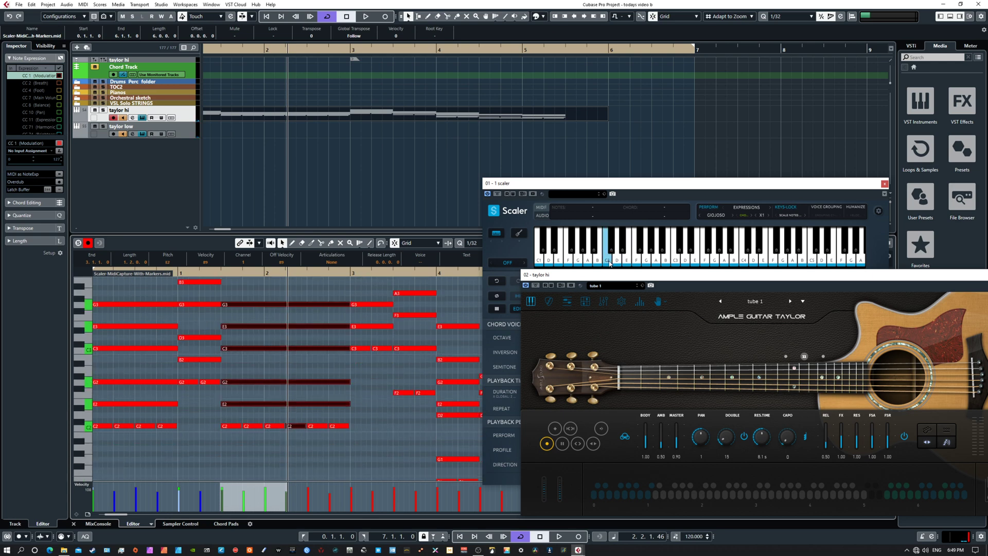
# Step: Move the Ample Guitar and Scaler windows off the Key Editor and play the part from the left locator
pyautogui.moveTo(596, 275); pyautogui.dragTo(987, 263)
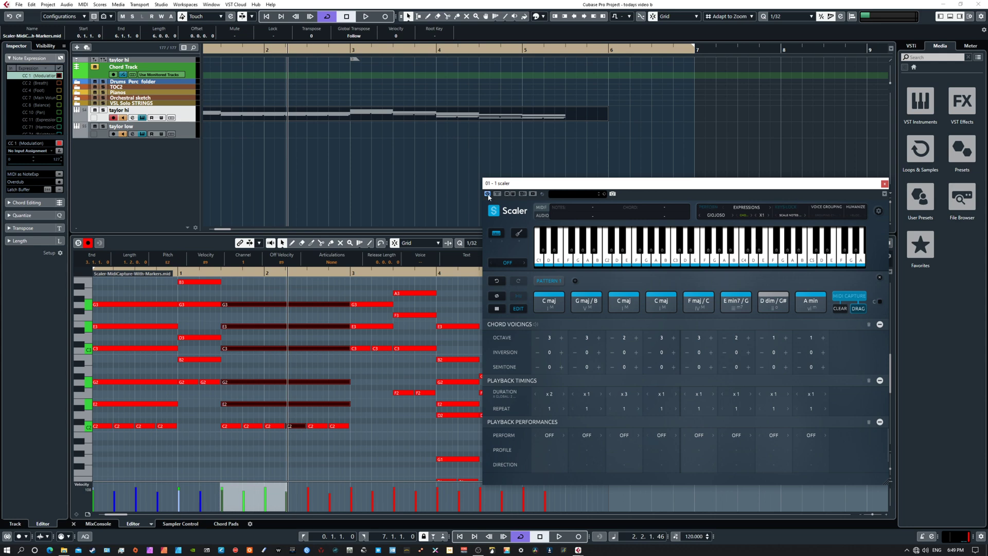
pyautogui.moveTo(535, 184); pyautogui.dragTo(987, 206)
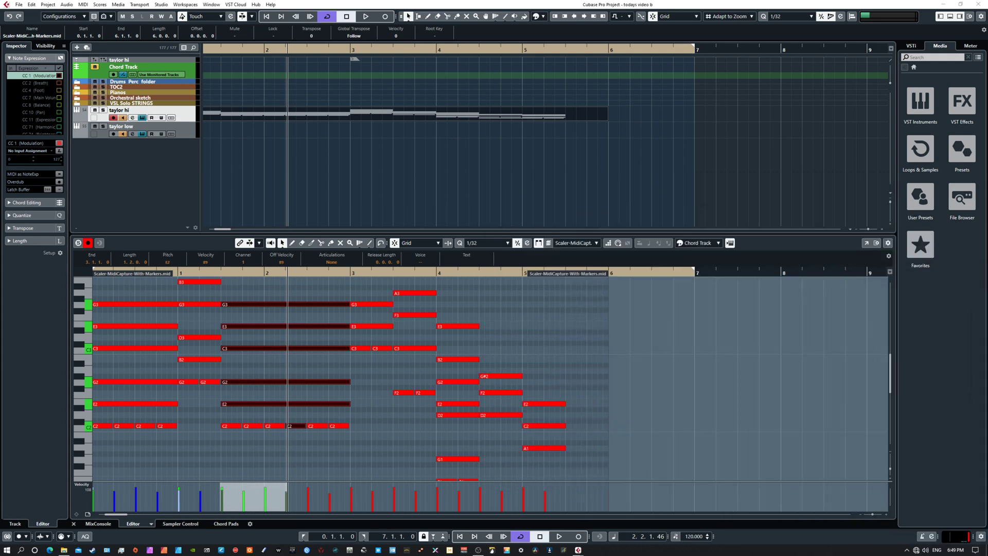
pyautogui.press('Home')
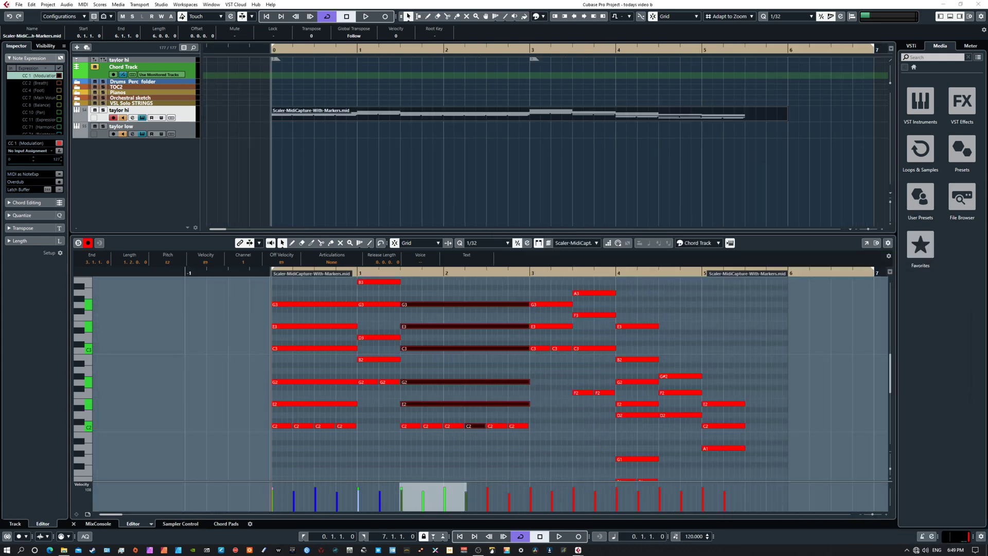
pyautogui.press('space')
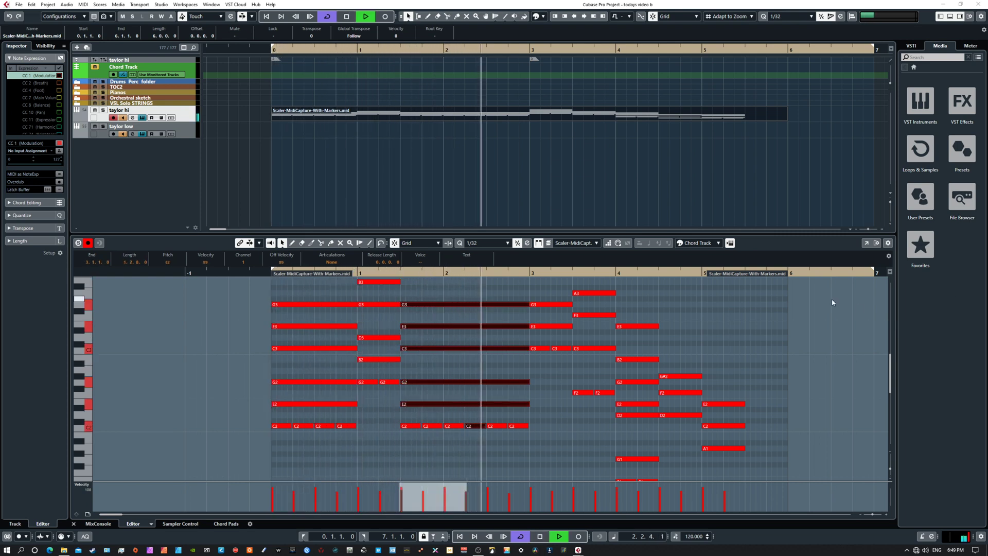
pyautogui.press('space')
# Step: Enlarge the Key Editor, keep the Scaler window out of the way and play the rest of the part
pyautogui.moveTo(761, 233); pyautogui.dragTo(761, 165)
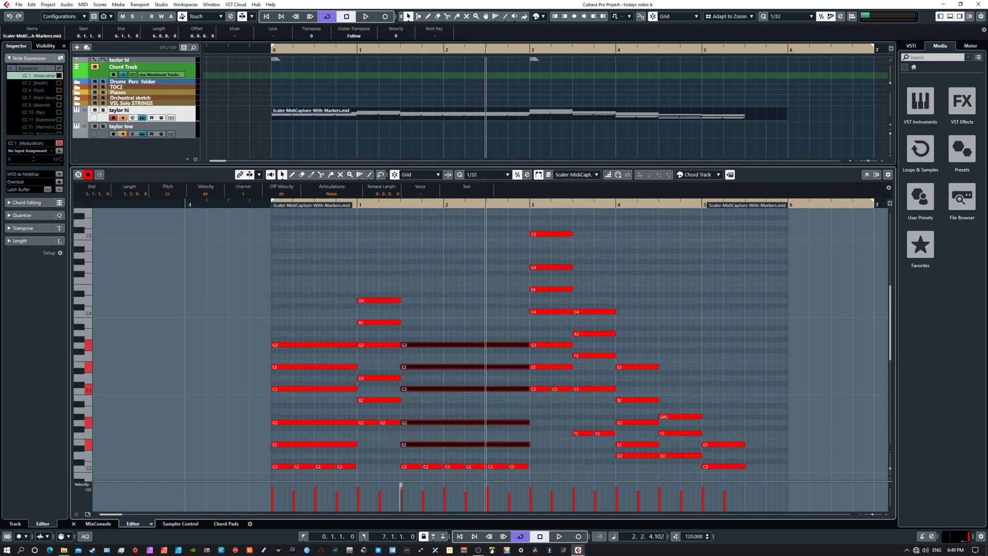
pyautogui.moveTo(987, 316); pyautogui.dragTo(691, 176)
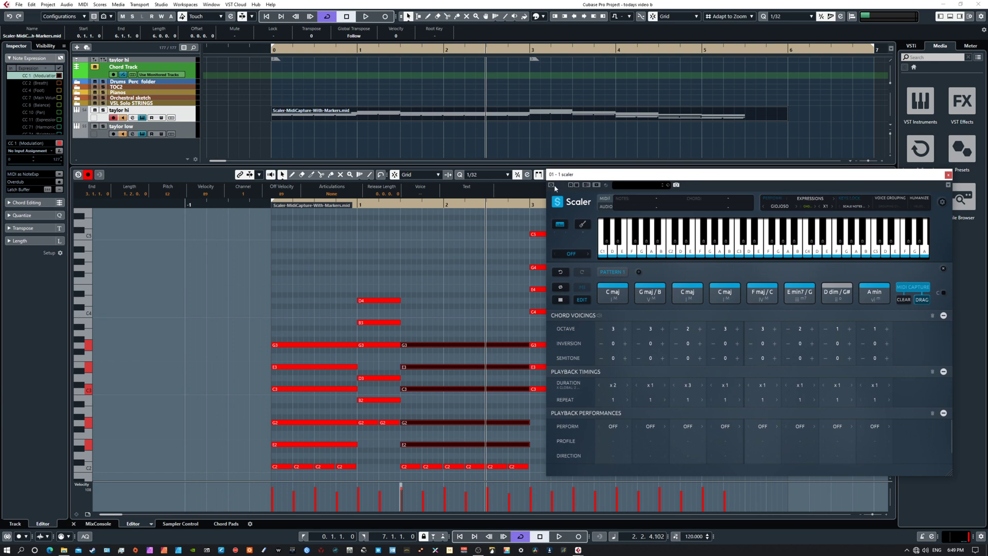
pyautogui.moveTo(598, 177); pyautogui.dragTo(987, 319)
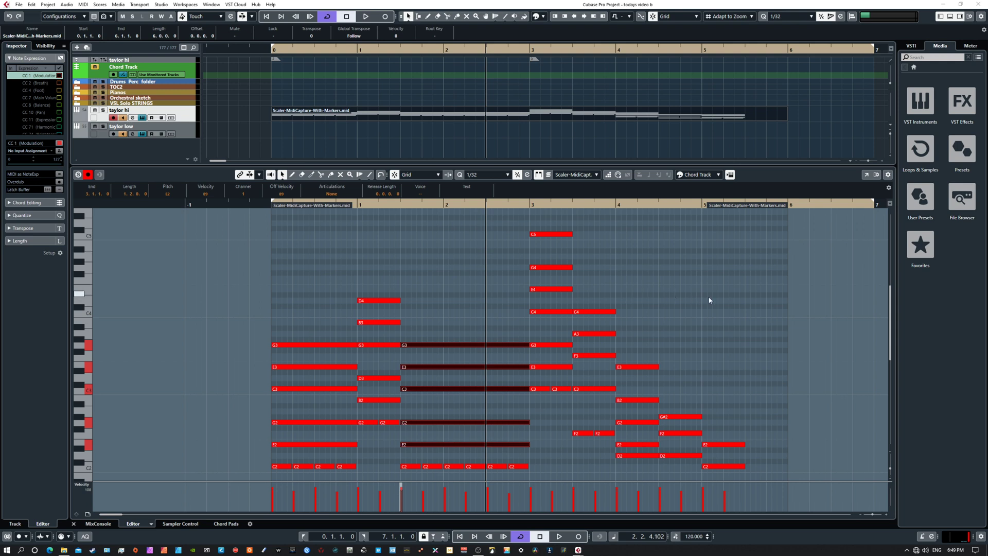
pyautogui.press('space')
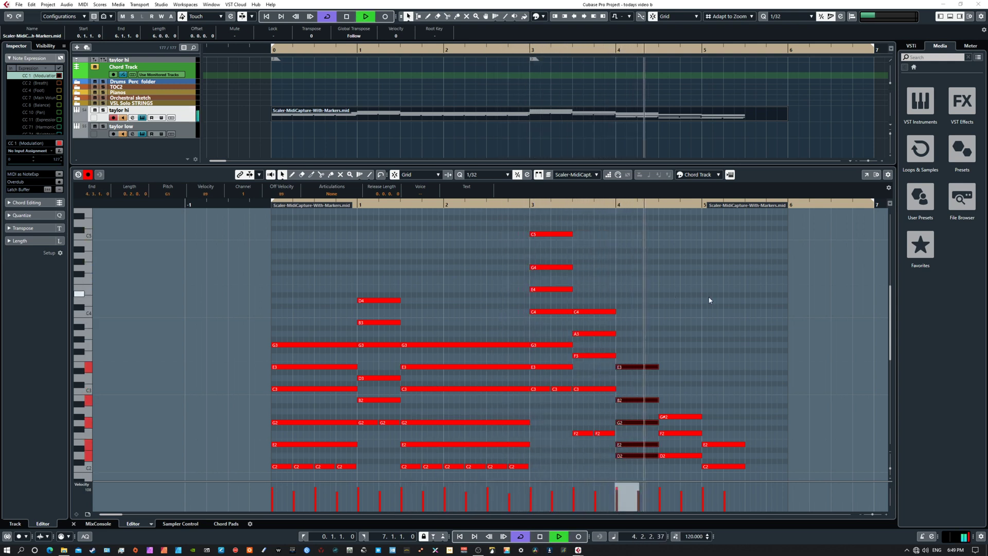
pyautogui.press('space')
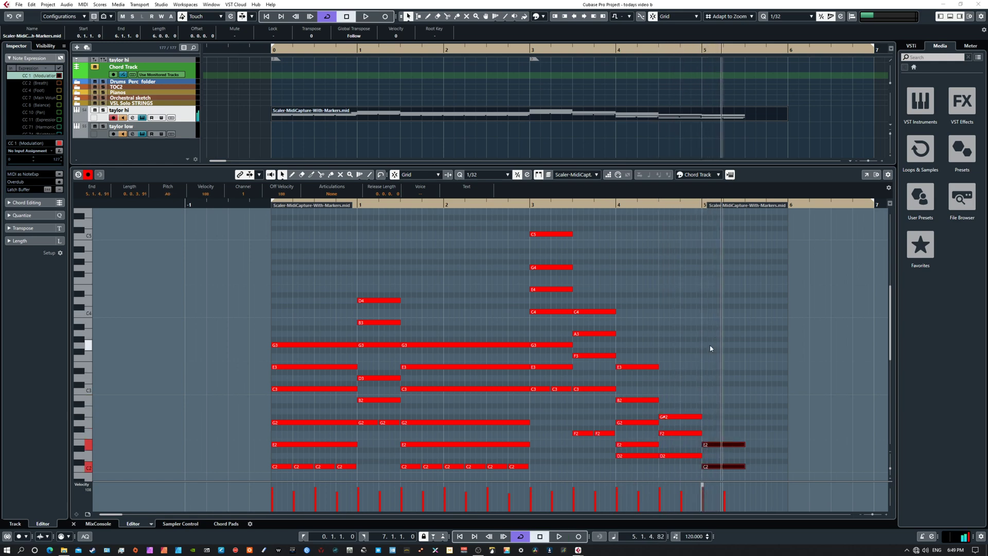
# Step: Draw a chord event at the start of the Chord Track and define it as D major
pyautogui.moveTo(710, 346); pyautogui.dragTo(652, 279)
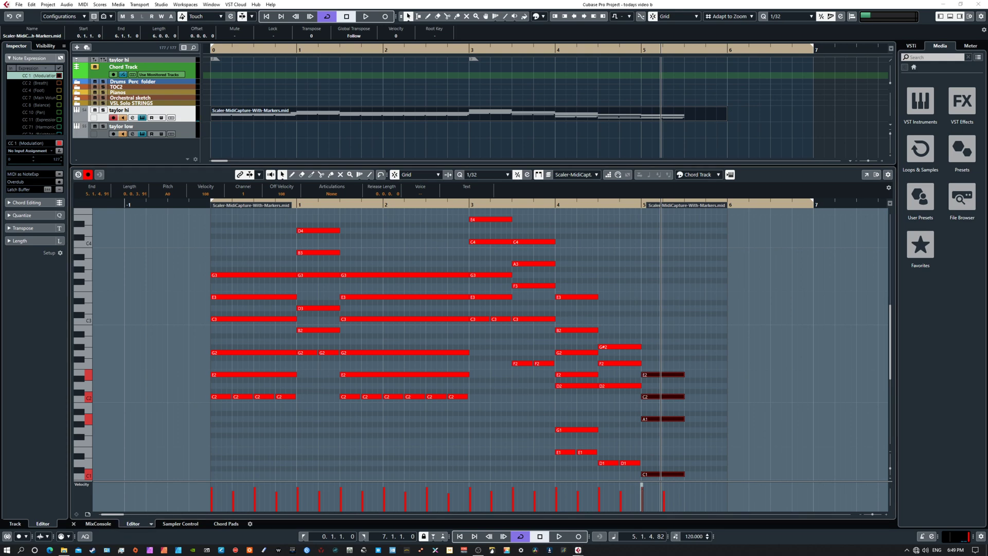
pyautogui.moveTo(731, 346); pyautogui.dragTo(703, 349)
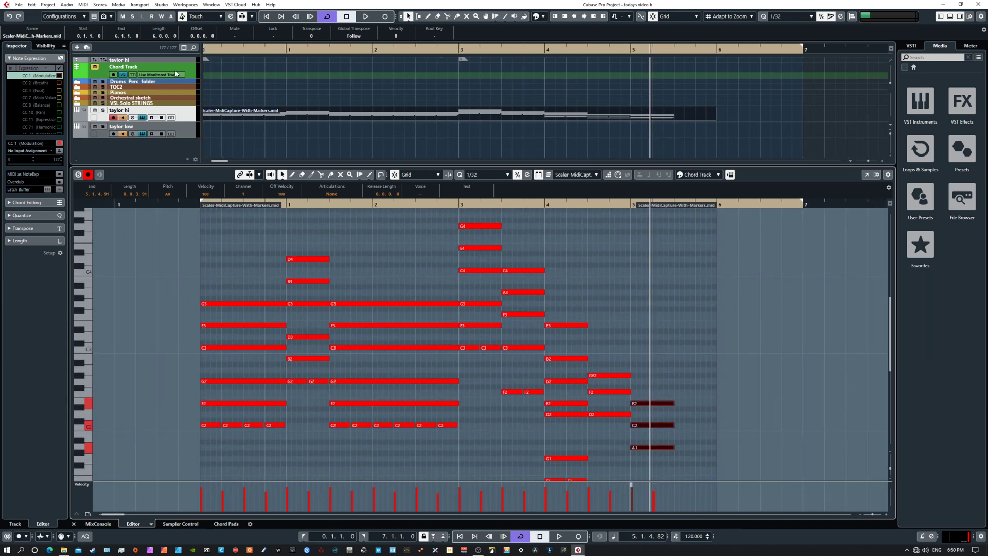
pyautogui.moveTo(225, 68)
pyautogui.mouseDown()
pyautogui.moveTo(345, 67)
pyautogui.moveTo(242, 77)
pyautogui.mouseUp()
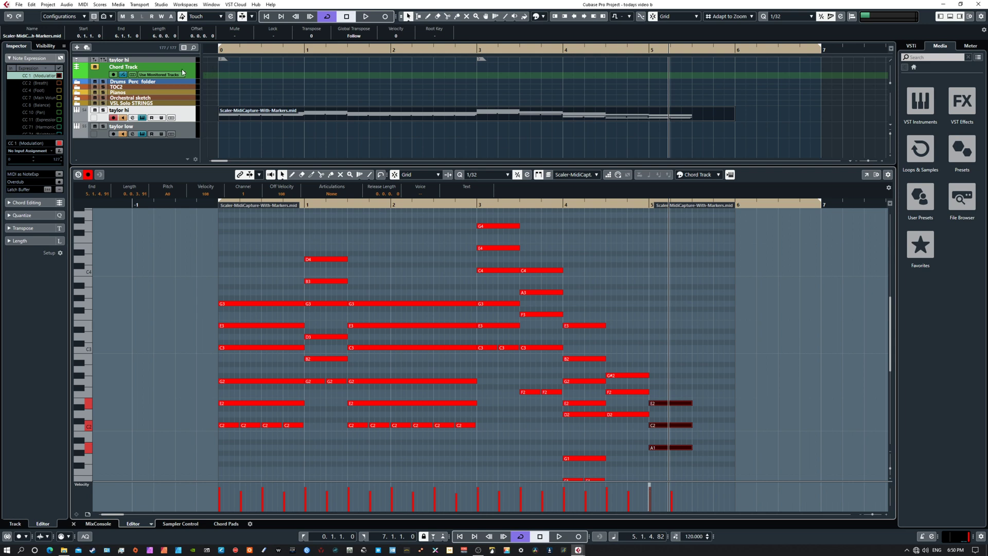
pyautogui.rightClick(228, 71)
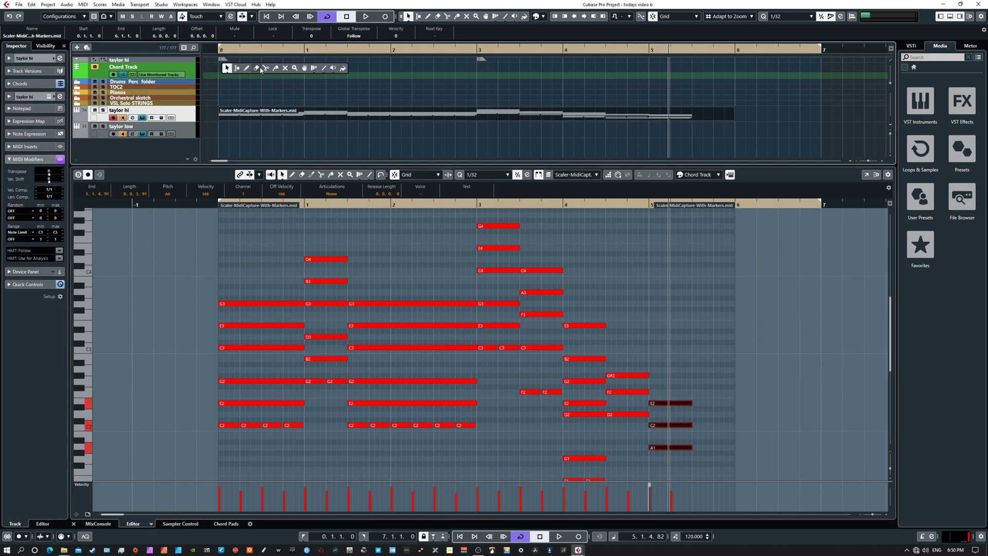
pyautogui.click(246, 68)
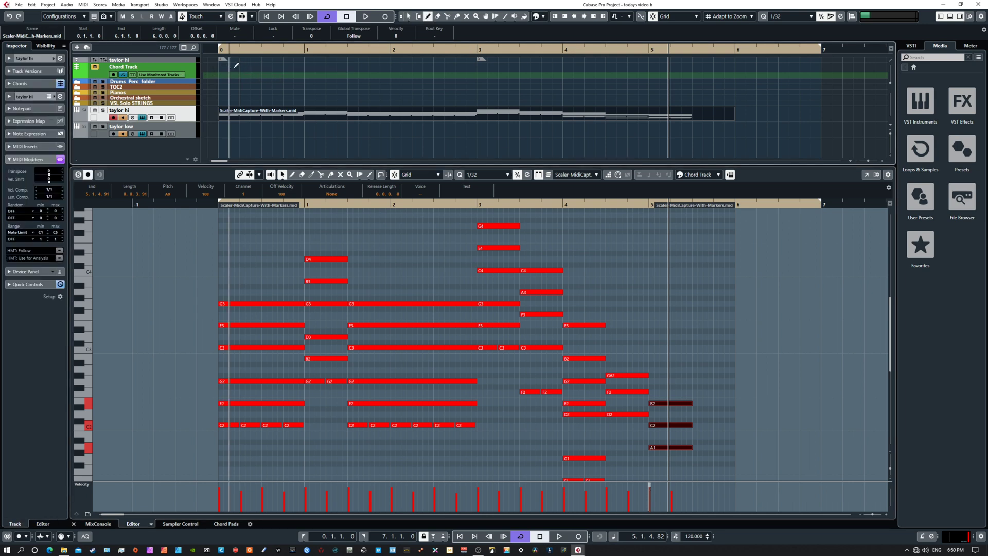
pyautogui.click(227, 66)
pyautogui.press('1')
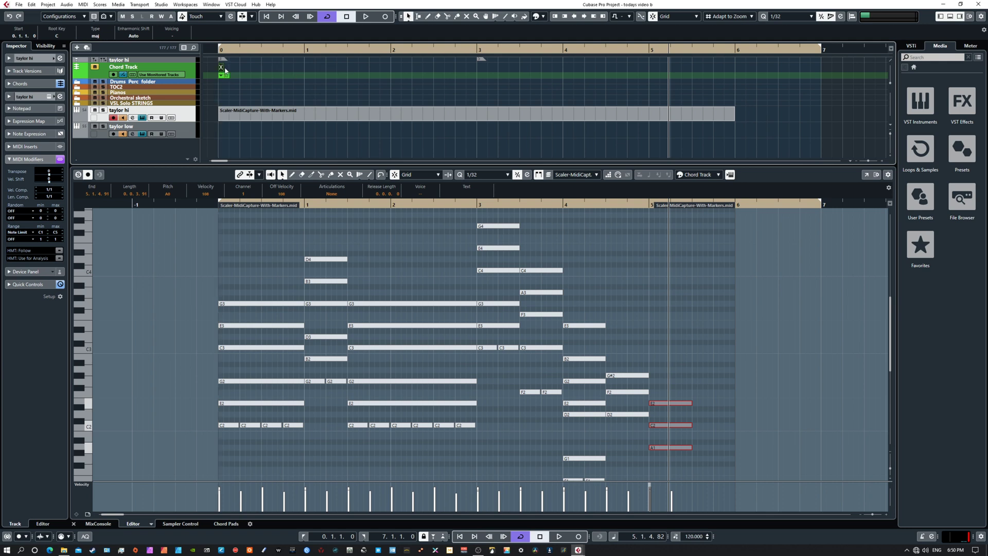
pyautogui.doubleClick(222, 67)
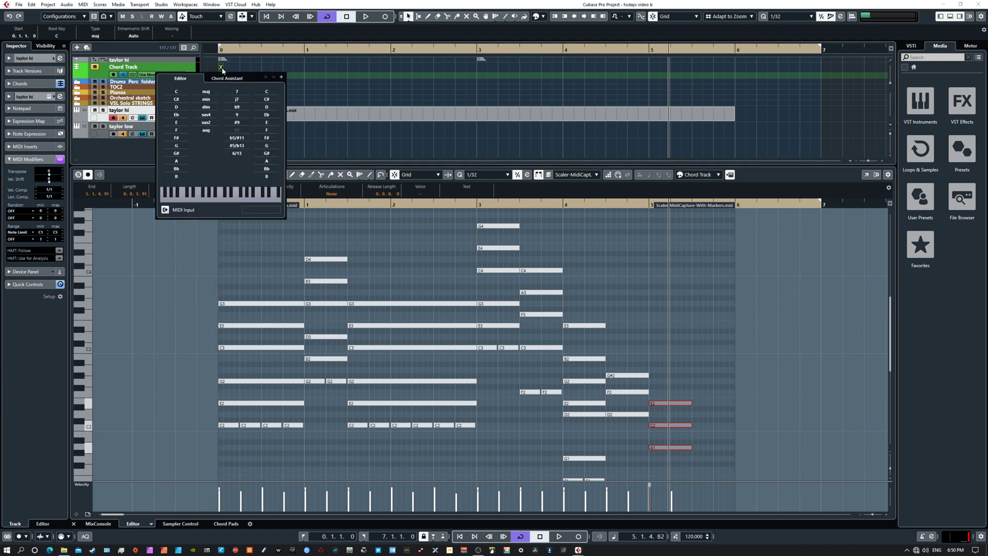
pyautogui.click(177, 107)
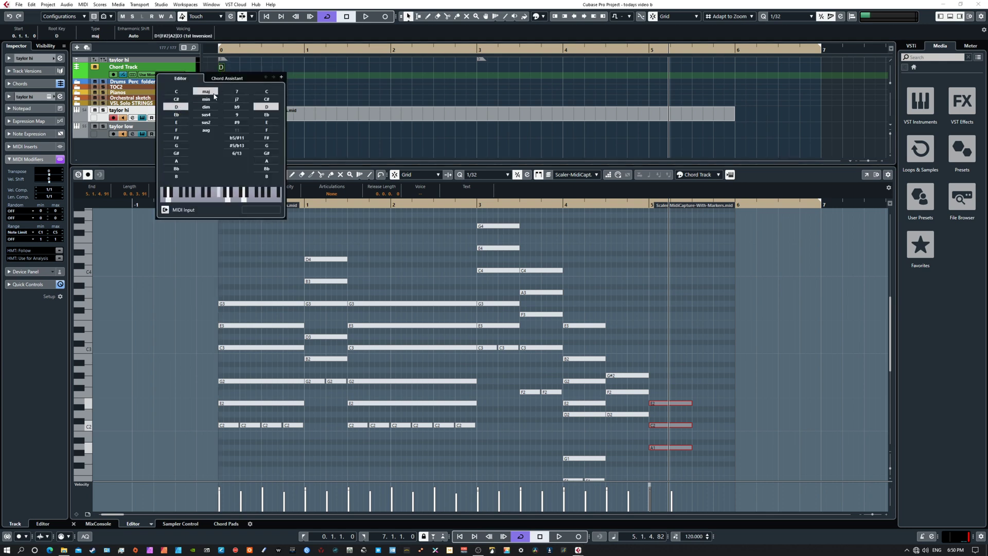
pyautogui.click(130, 148)
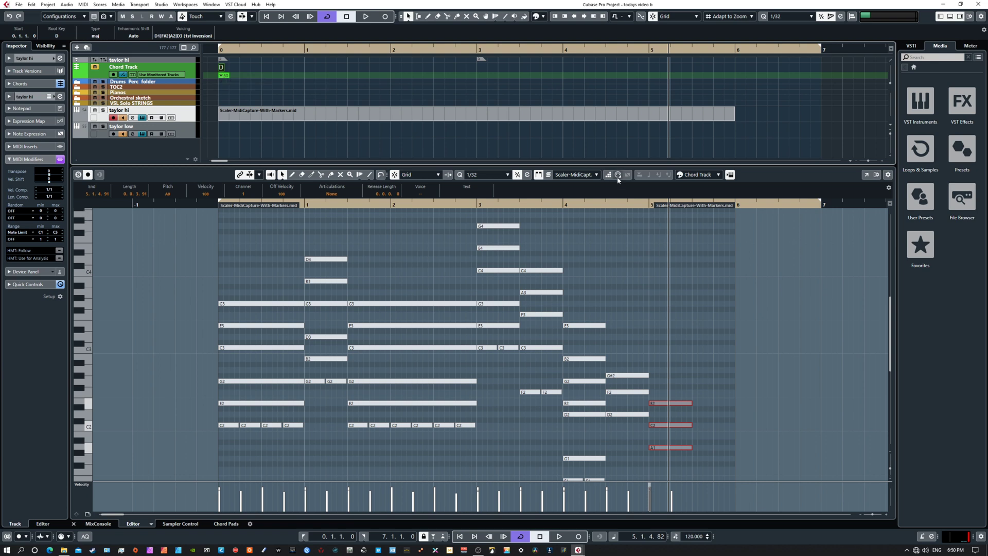
# Step: Check the Key Editor's note colour scheme and set the Chord Track's scale event to D Major
pyautogui.click(700, 175)
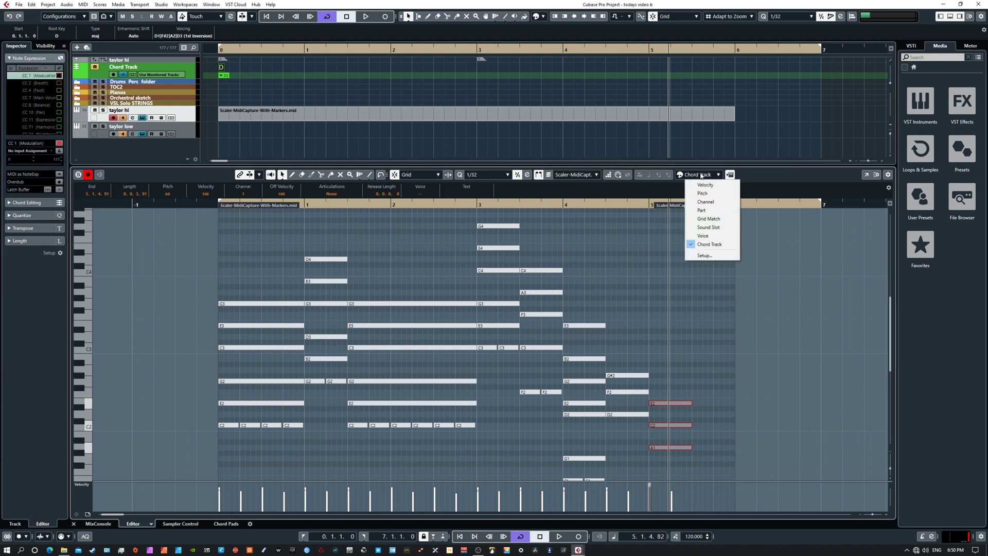
pyautogui.click(764, 281)
pyautogui.moveTo(745, 298)
pyautogui.mouseDown()
pyautogui.moveTo(735, 391)
pyautogui.moveTo(743, 273)
pyautogui.moveTo(738, 306)
pyautogui.mouseUp()
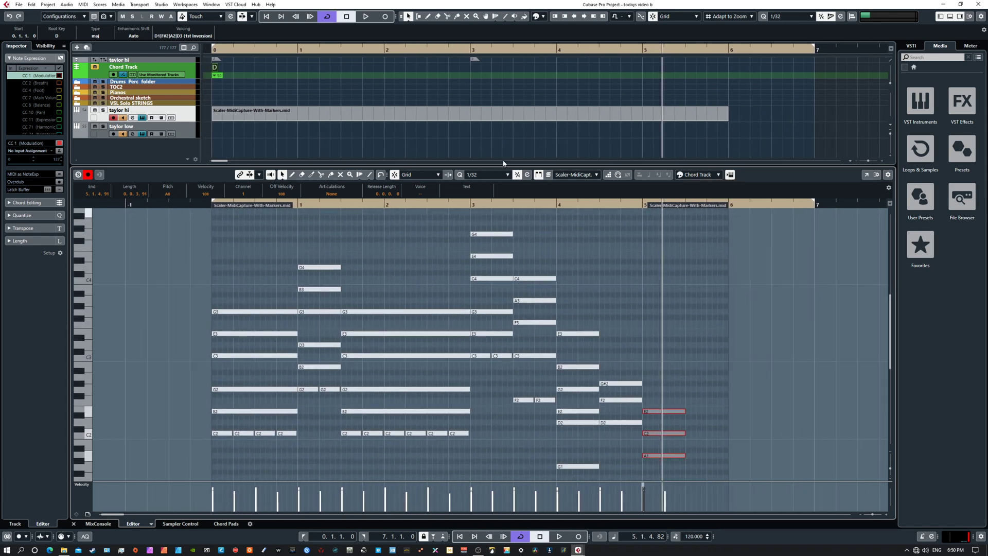
pyautogui.click(216, 76)
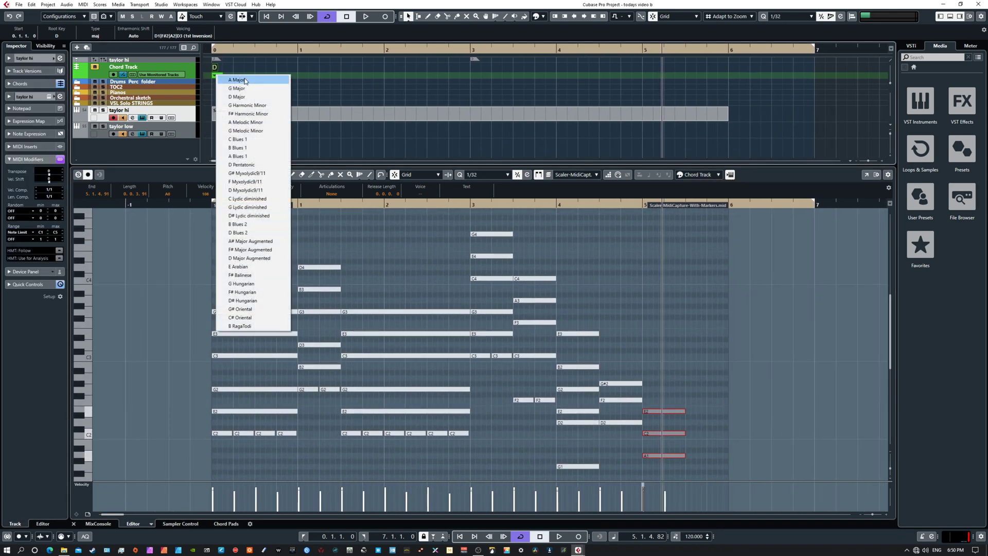
pyautogui.click(245, 97)
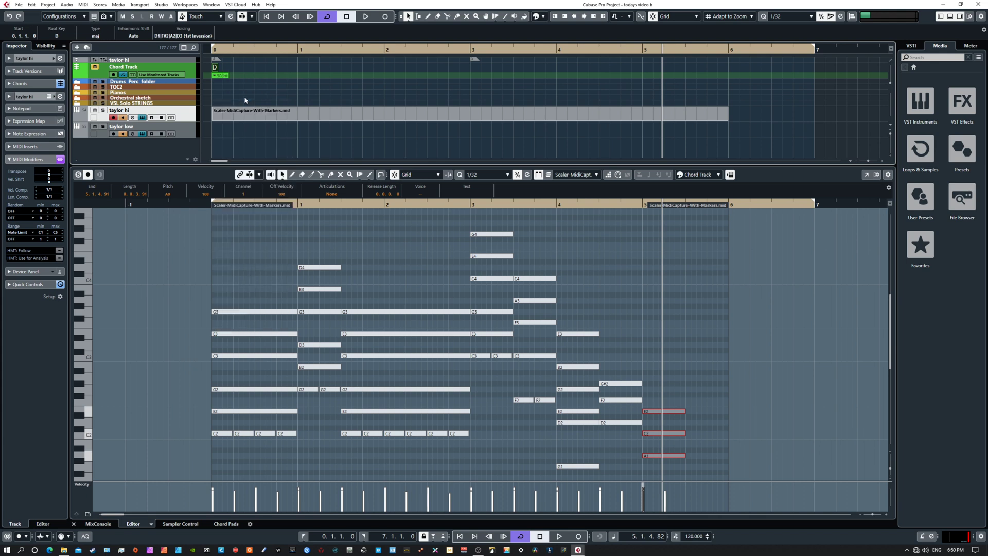
# Step: Select the Scaler-MidiCapture-With-Markers part on the taylor hi track, then box-select its chord notes in the Key Editor and check the selection's range
pyautogui.click(183, 261)
pyautogui.click(335, 118)
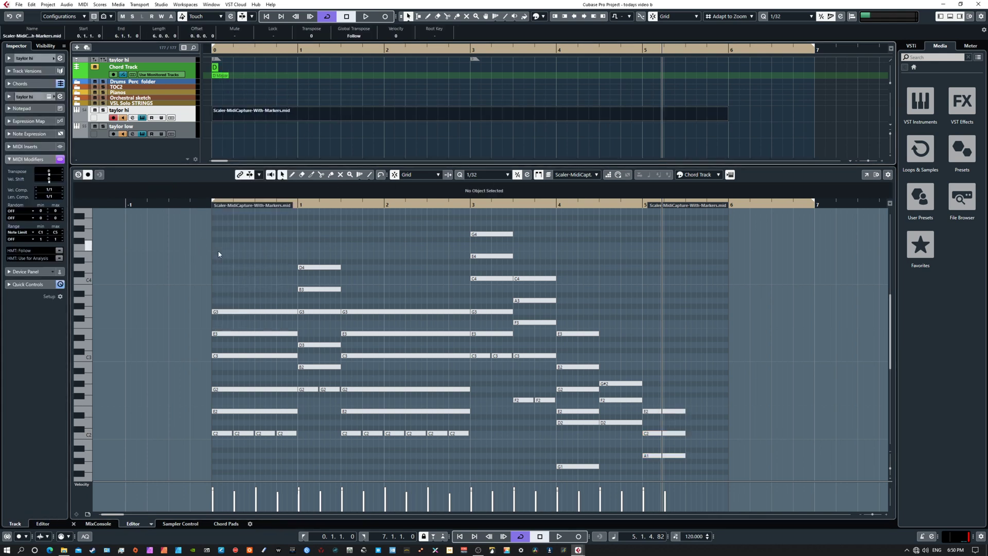
pyautogui.moveTo(176, 241); pyautogui.dragTo(704, 463)
pyautogui.scroll(-5, 748, 434)
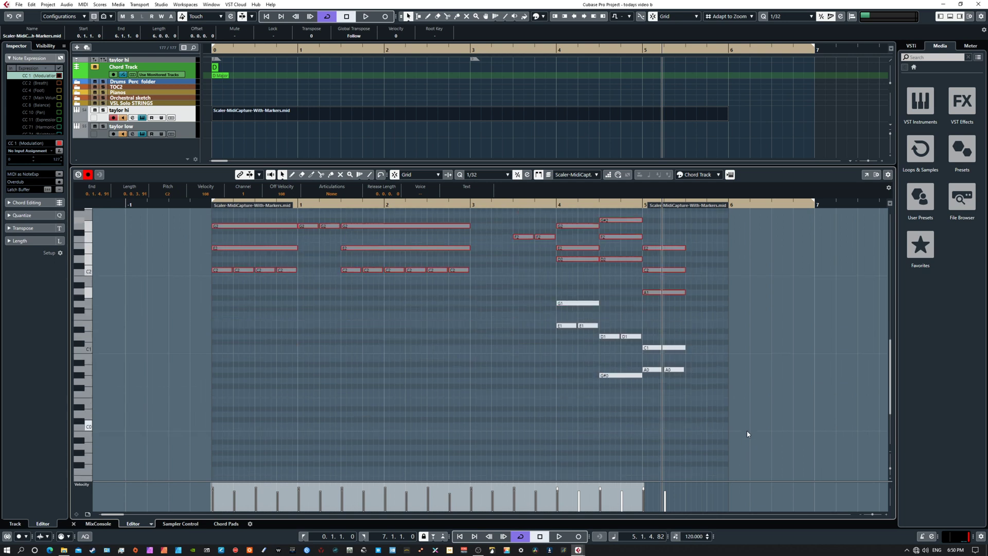
pyautogui.scroll(5, 748, 433)
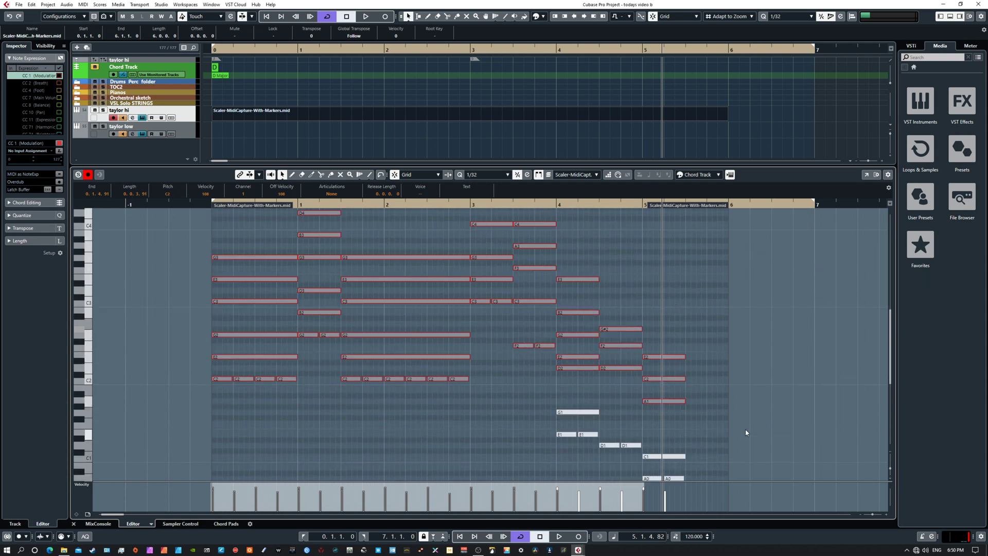
pyautogui.click(94, 67)
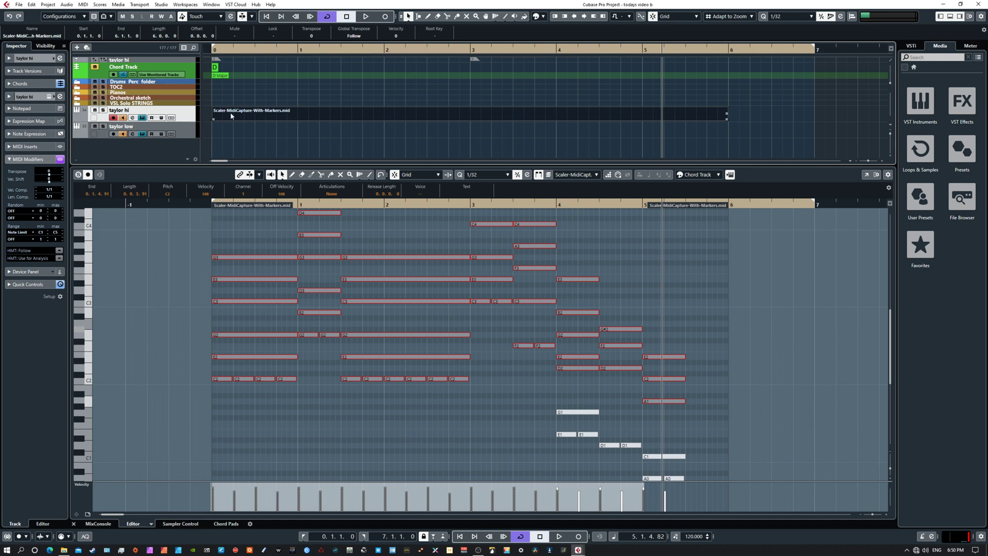
pyautogui.scroll(-4, 457, 337)
pyautogui.scroll(10, 457, 337)
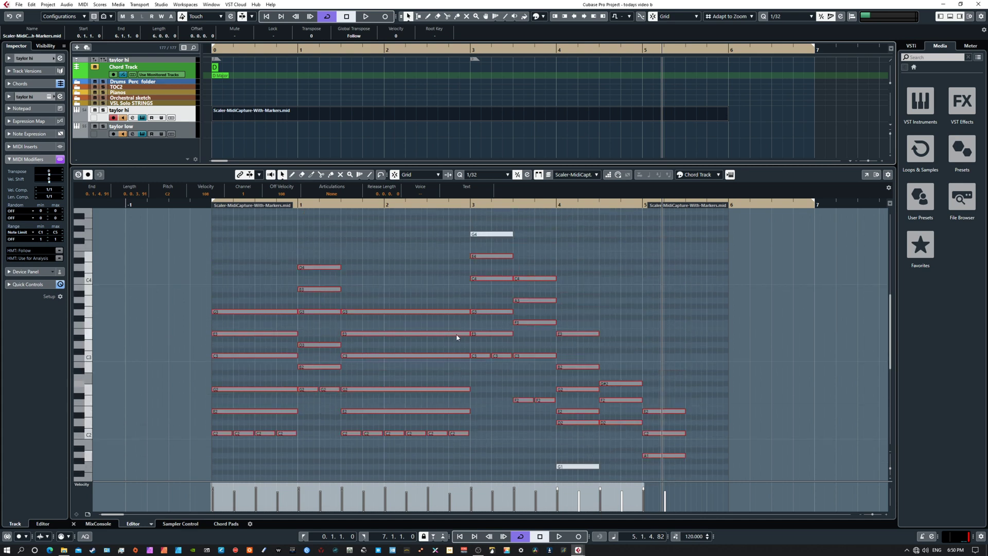
pyautogui.scroll(-5, 457, 337)
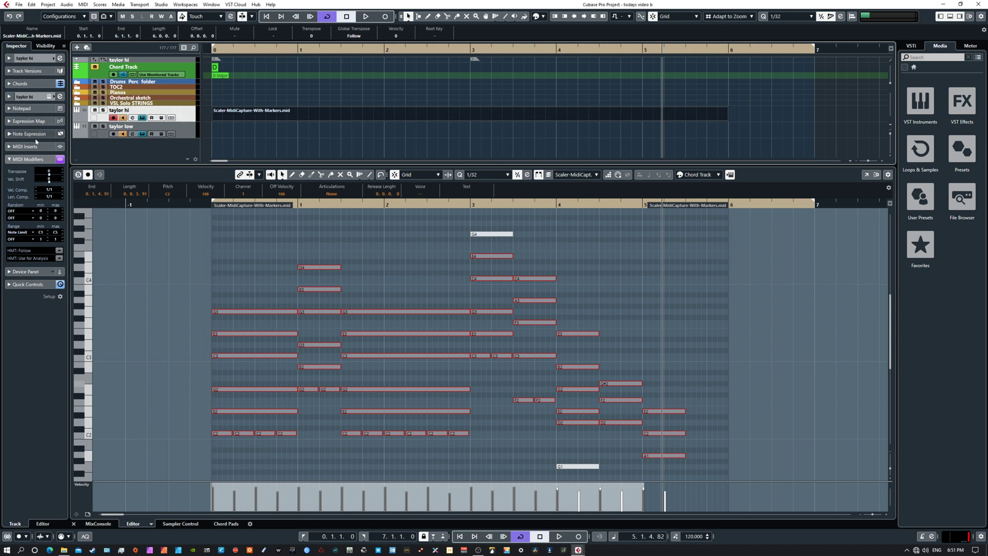
# Step: Set the taylor hi track's Follow Chord Track mode to Chords in its chord settings
pyautogui.click(32, 58)
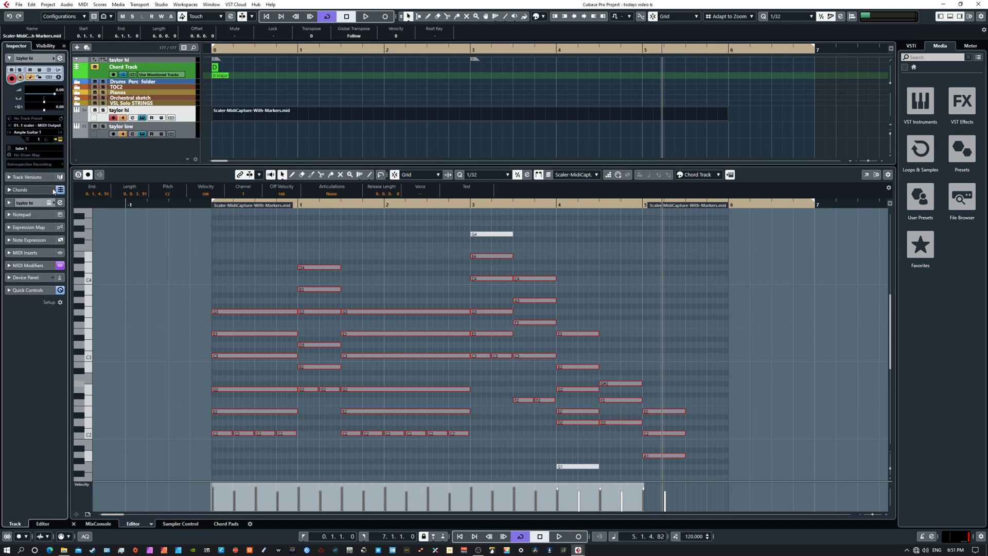
pyautogui.click(21, 190)
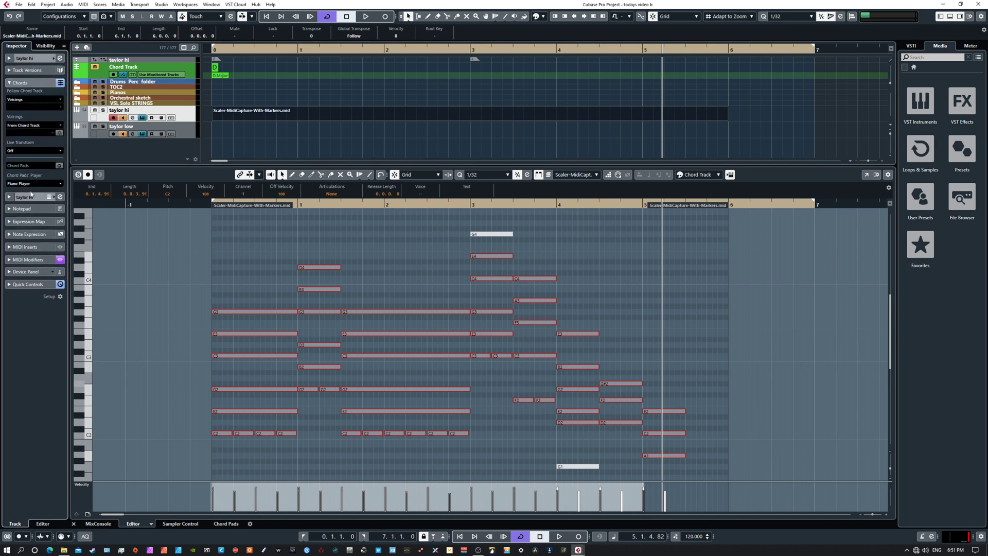
pyautogui.click(23, 99)
pyautogui.click(38, 128)
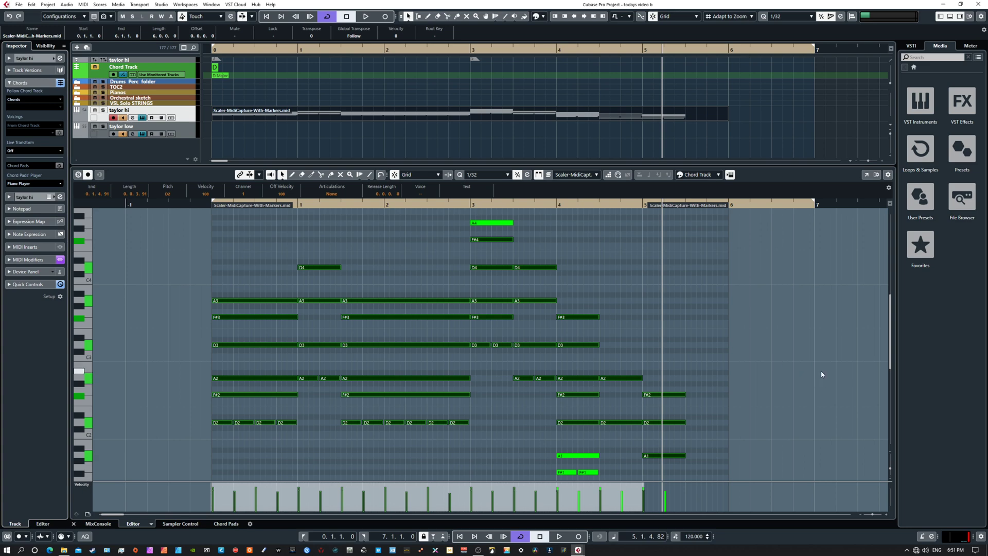
# Step: Play the remapped part from the start and check the Key Editor's note colour scheme
pyautogui.moveTo(758, 324); pyautogui.dragTo(776, 285)
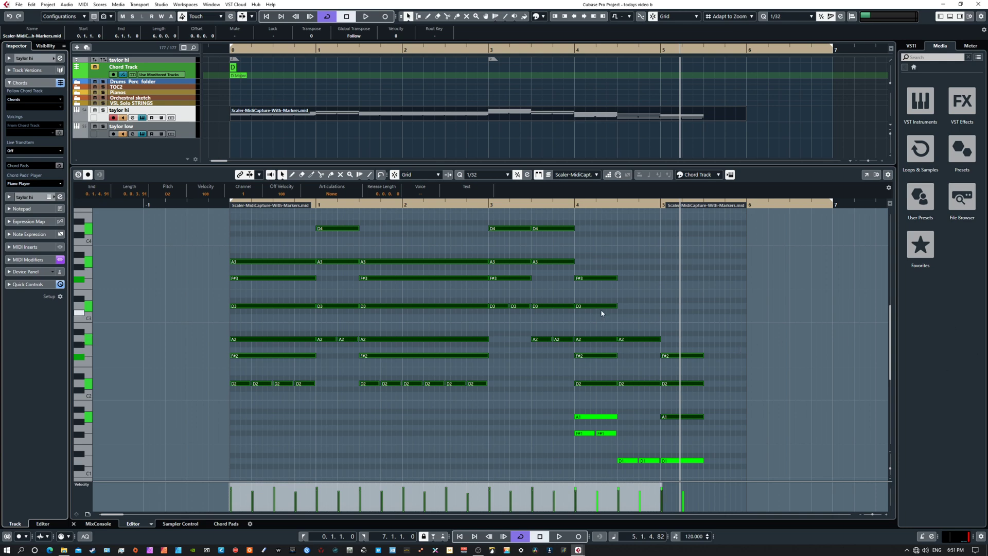
pyautogui.moveTo(787, 324); pyautogui.dragTo(770, 309)
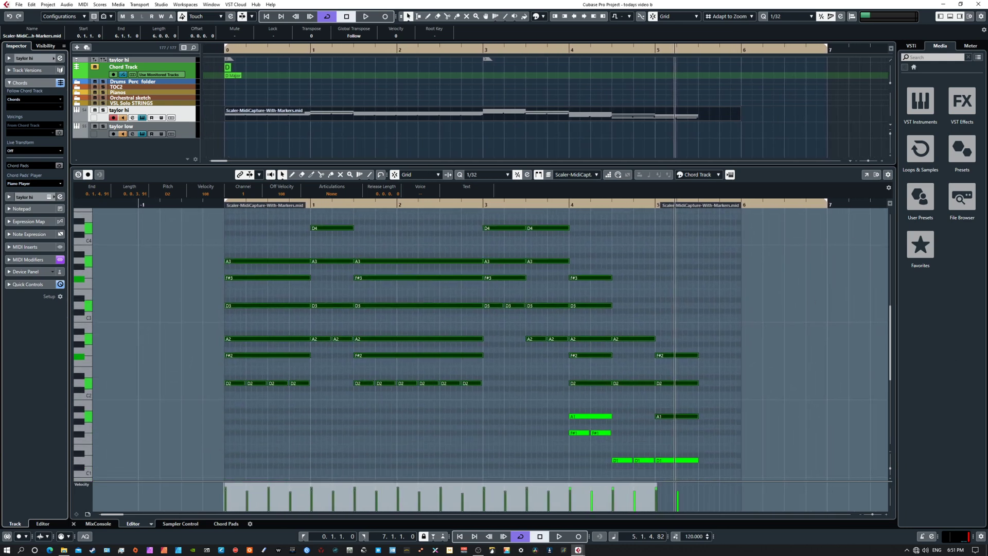
pyautogui.moveTo(987, 356); pyautogui.dragTo(987, 329)
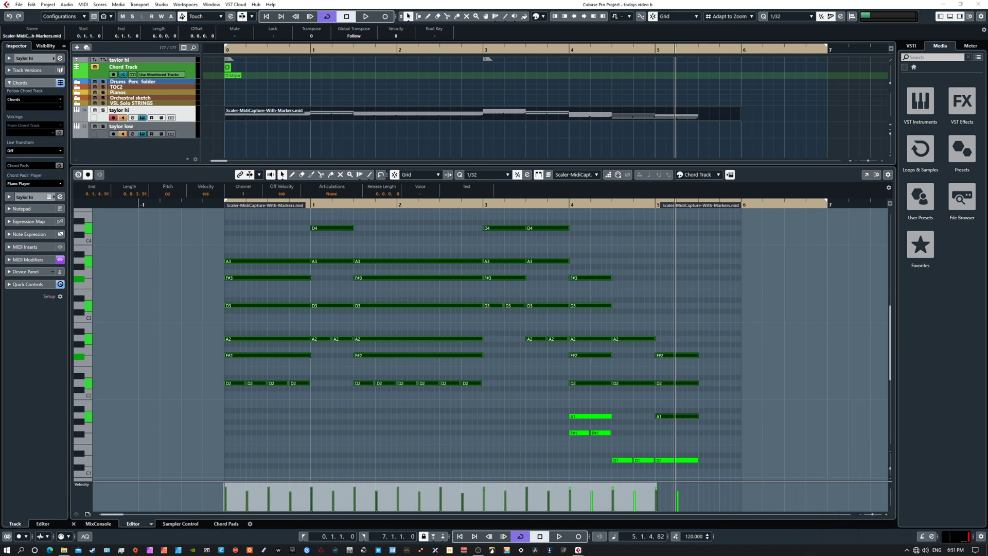
pyautogui.moveTo(752, 320)
pyautogui.mouseDown()
pyautogui.moveTo(781, 410)
pyautogui.moveTo(770, 337)
pyautogui.moveTo(745, 333)
pyautogui.mouseUp()
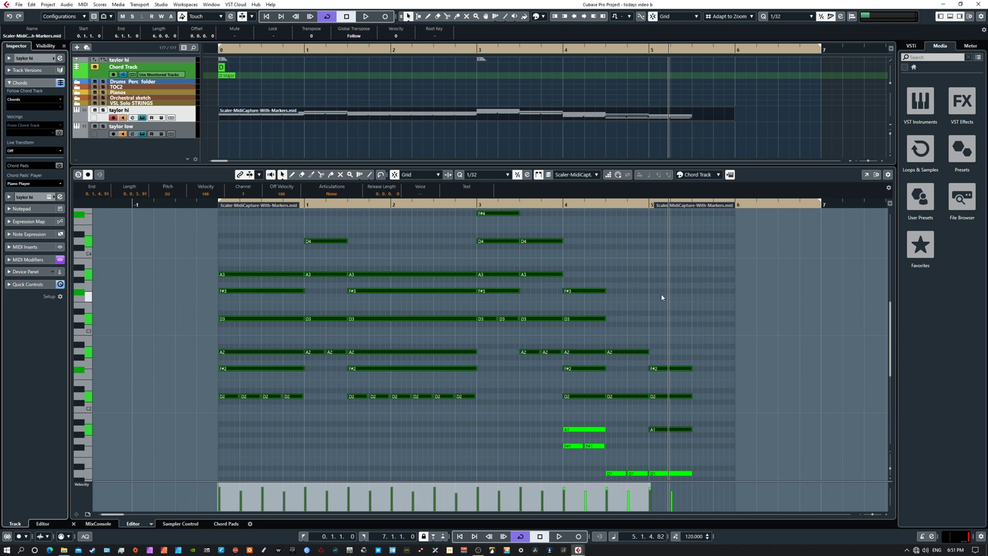
pyautogui.press('Home')
pyautogui.press('space')
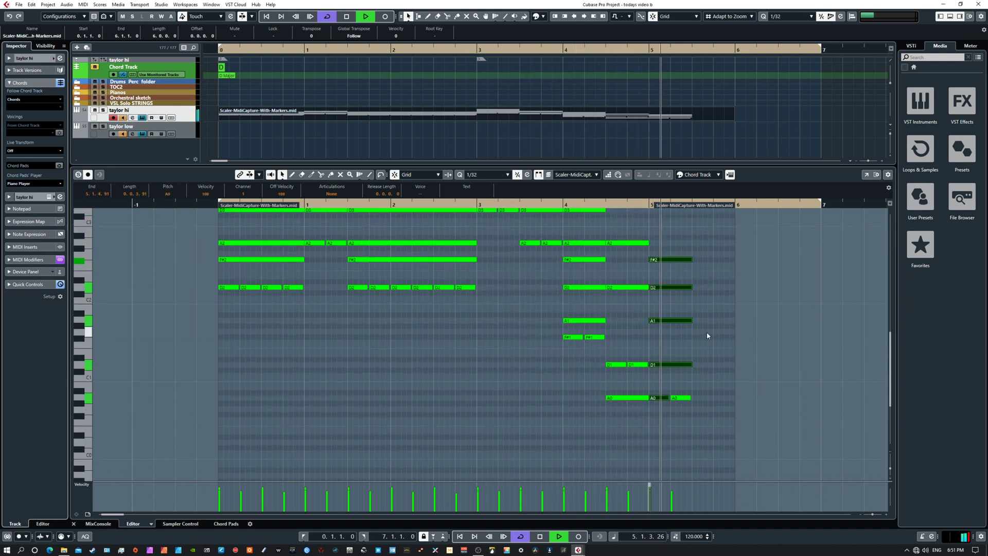
pyautogui.press('space')
pyautogui.scroll(3, 695, 391)
pyautogui.hscroll(1, 674, 407)
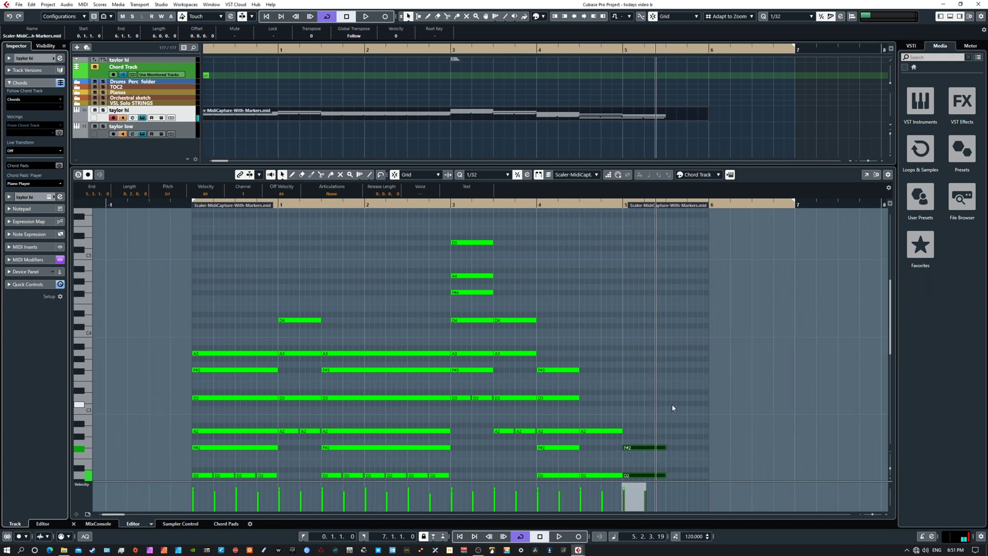
pyautogui.click(693, 176)
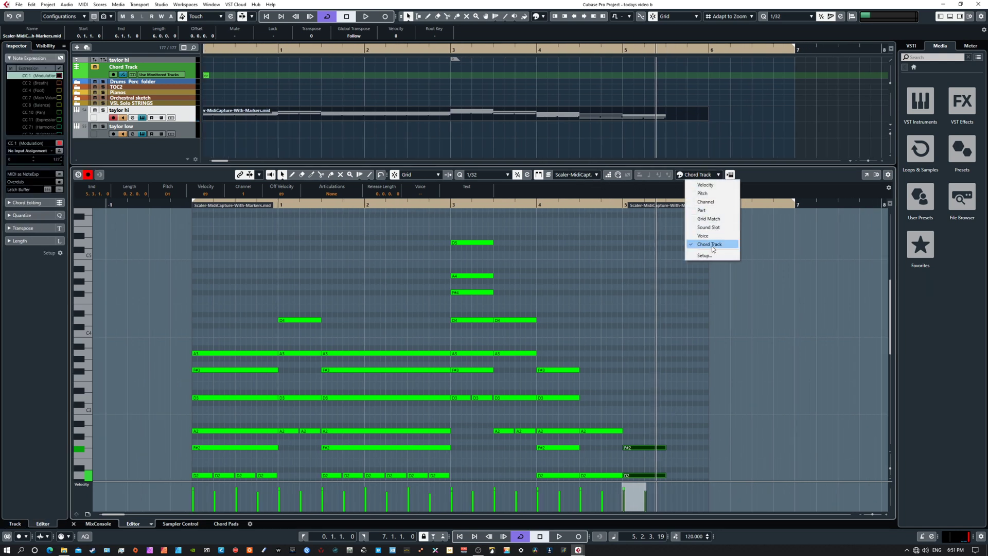
pyautogui.click(742, 299)
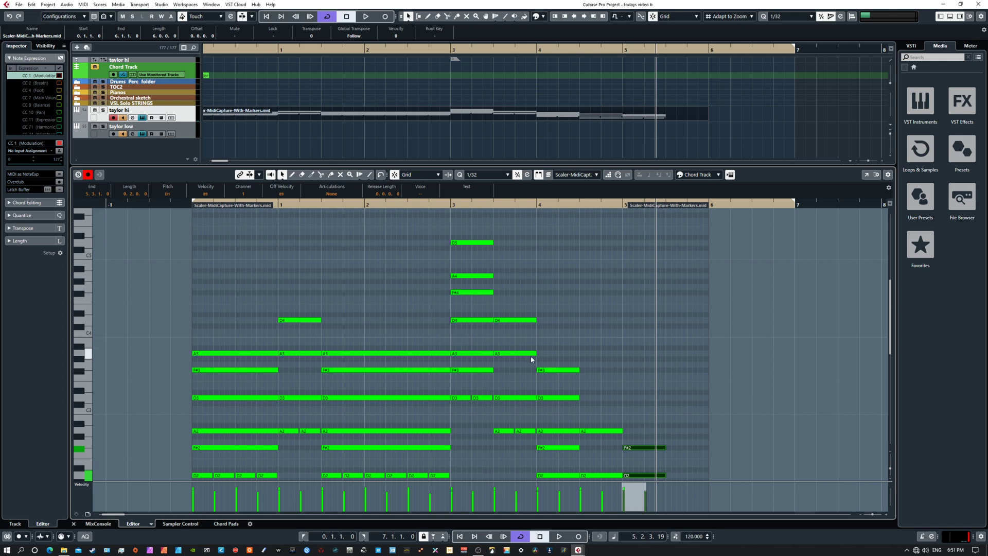
# Step: Select the F#2, D2, A1 and D1 chord notes at bar 5 and transpose them up to C#3, A2, E2 and A1
pyautogui.moveTo(580, 353); pyautogui.dragTo(472, 270)
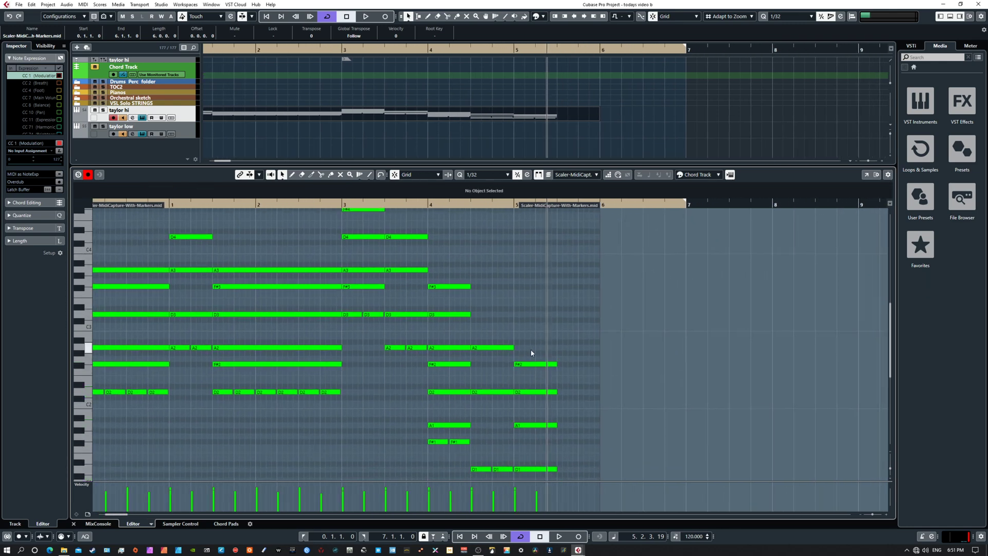
pyautogui.moveTo(530, 349); pyautogui.dragTo(571, 479)
pyautogui.press('Up')
pyautogui.press('Up')
pyautogui.press('Up')
pyautogui.press('Up')
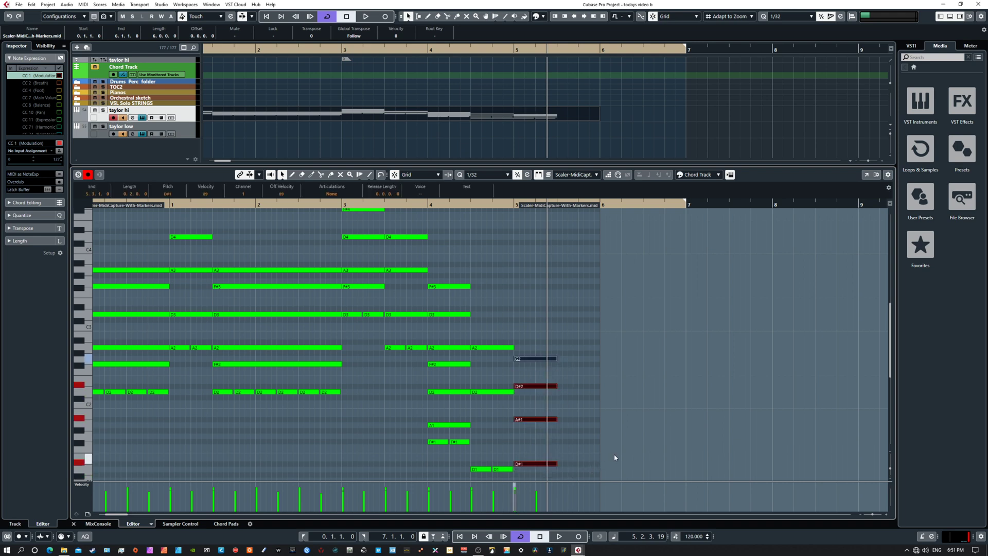
pyautogui.press('Up')
pyautogui.press('Up')
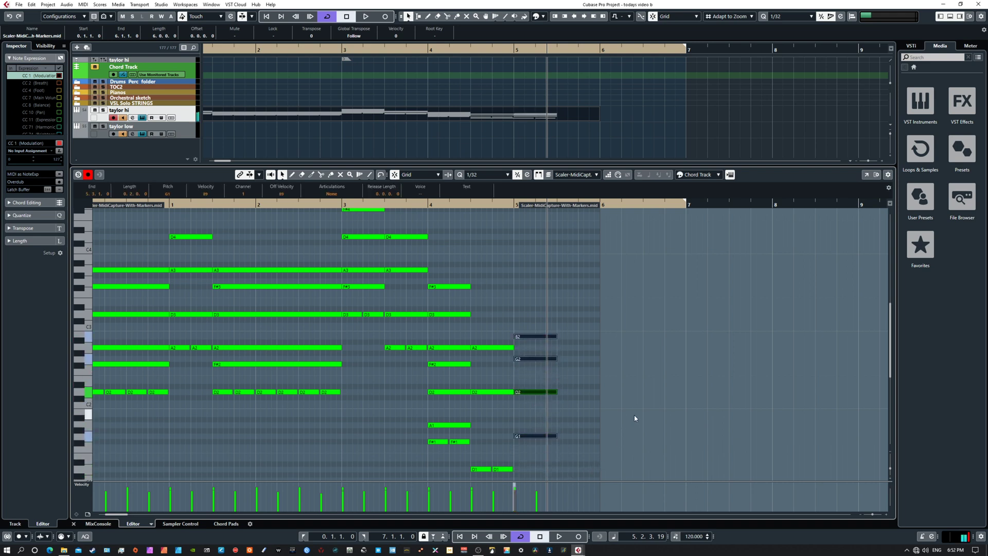
pyautogui.press('Up')
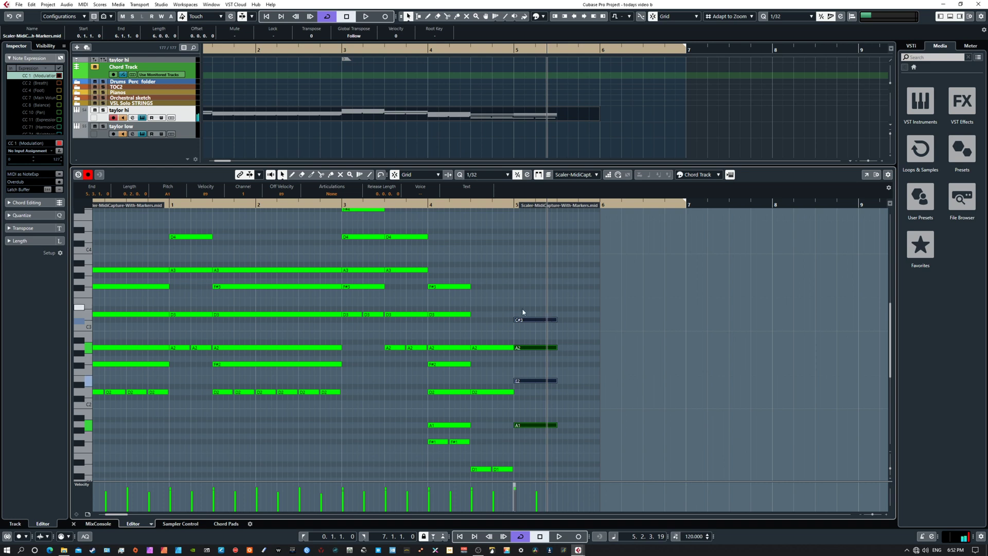
# Step: Raise the bar 5 chord's C#3 note to D3 and lower its E2 note to D2
pyautogui.moveTo(520, 307); pyautogui.dragTo(553, 329)
pyautogui.press('Up')
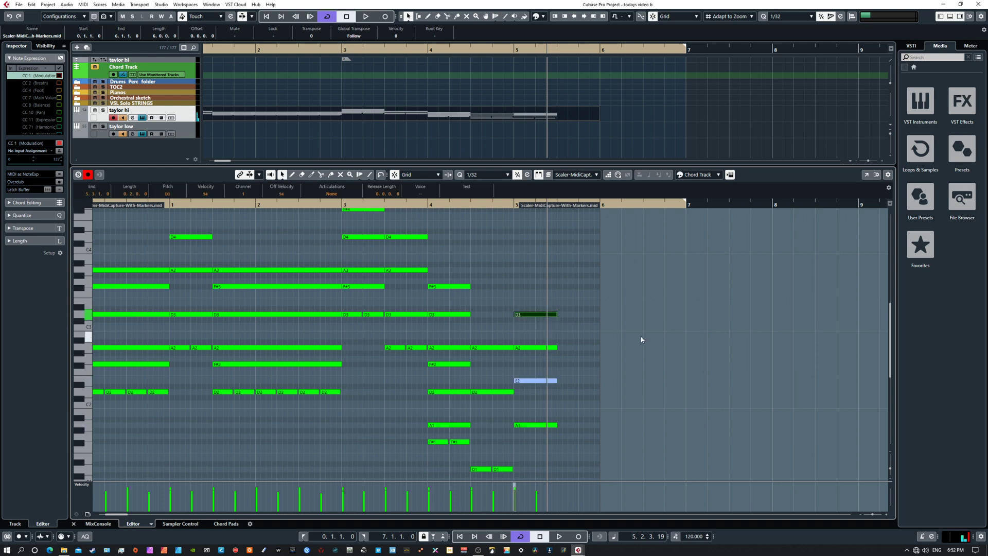
pyautogui.press('Up')
pyautogui.press('Down')
pyautogui.click(537, 380)
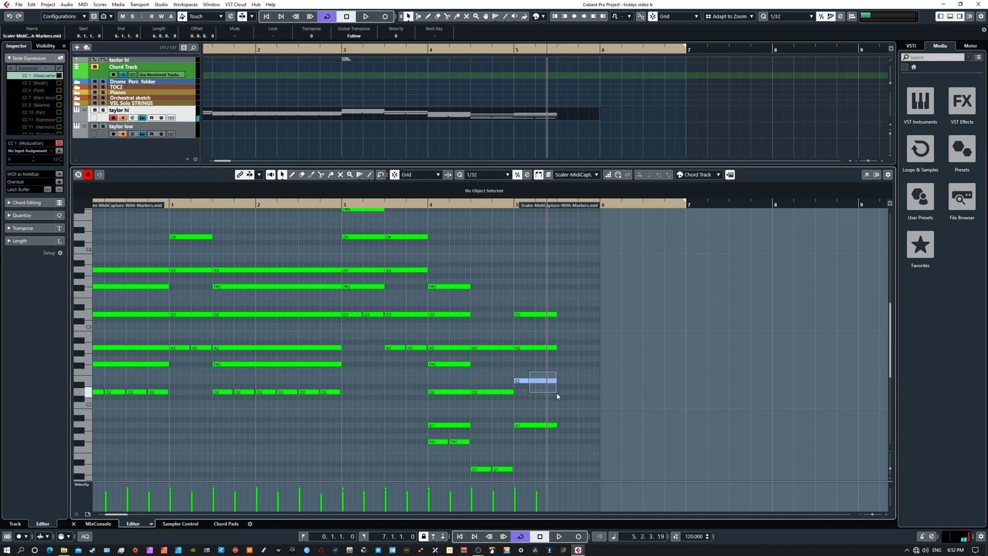
pyautogui.press('Up')
pyautogui.press('Down')
pyautogui.press('Down')
pyautogui.press('Down')
pyautogui.press('Down')
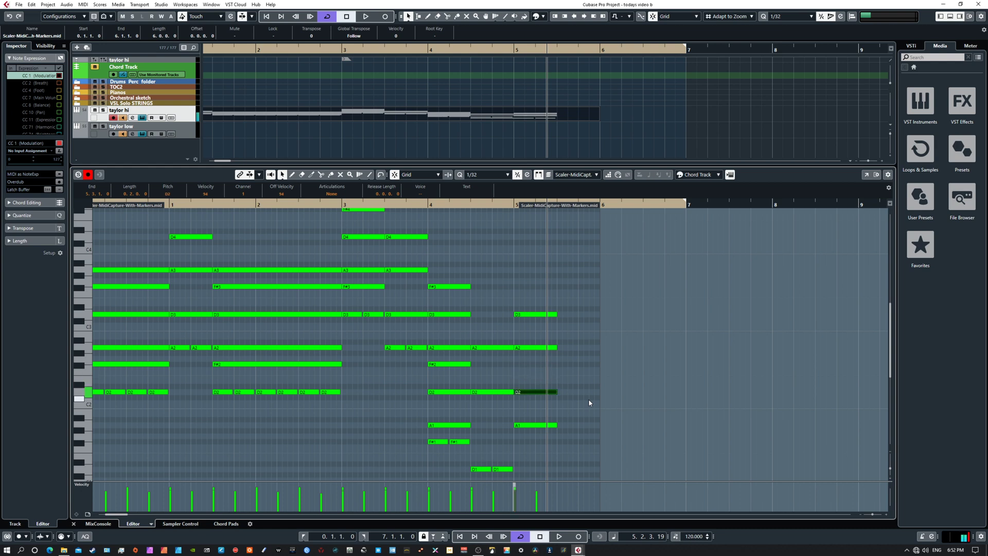
pyautogui.press('Up')
# Step: Select the two lowest A0 notes at bar 5 and transpose them up to F#1
pyautogui.moveTo(590, 401); pyautogui.dragTo(701, 297)
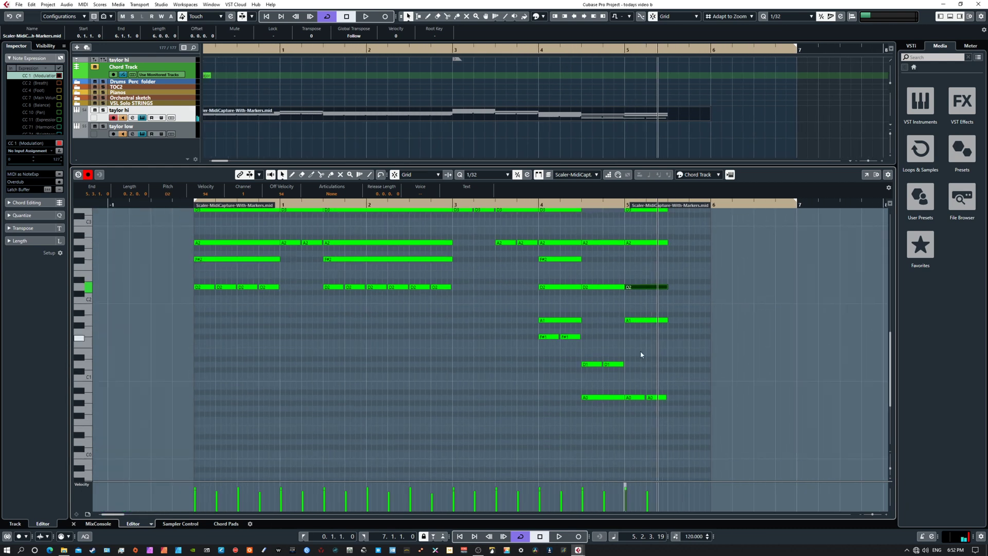
pyautogui.moveTo(640, 379); pyautogui.dragTo(678, 418)
pyautogui.press('Up')
pyautogui.press('Up')
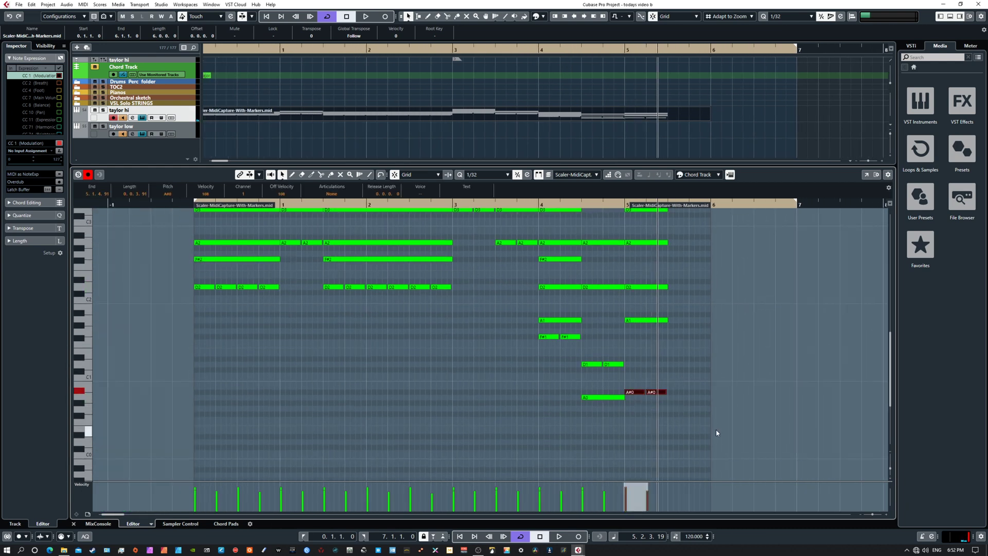
pyautogui.press('Up')
pyautogui.press('Up')
pyautogui.press('Up')
pyautogui.press('Up')
pyautogui.press('Up')
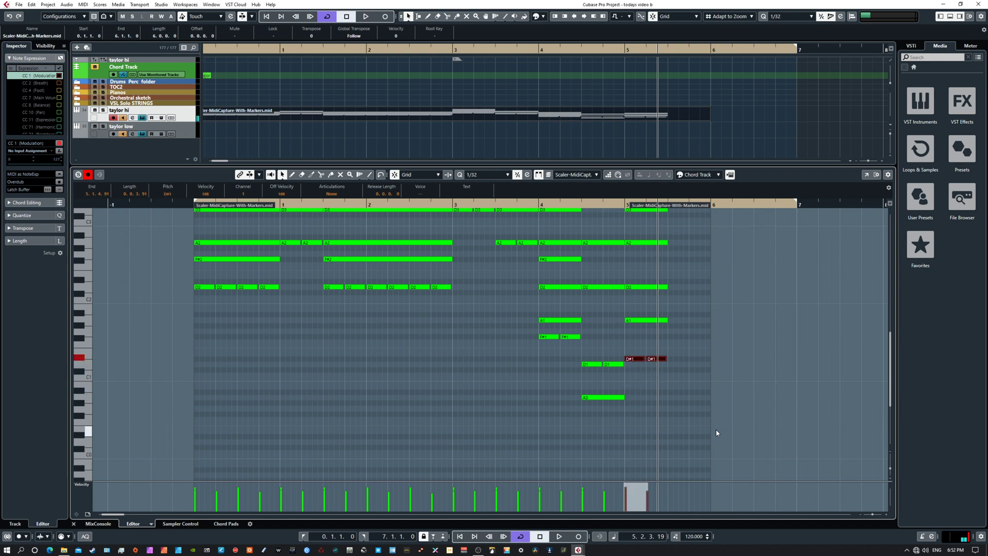
pyautogui.press('Up')
pyautogui.press('Up')
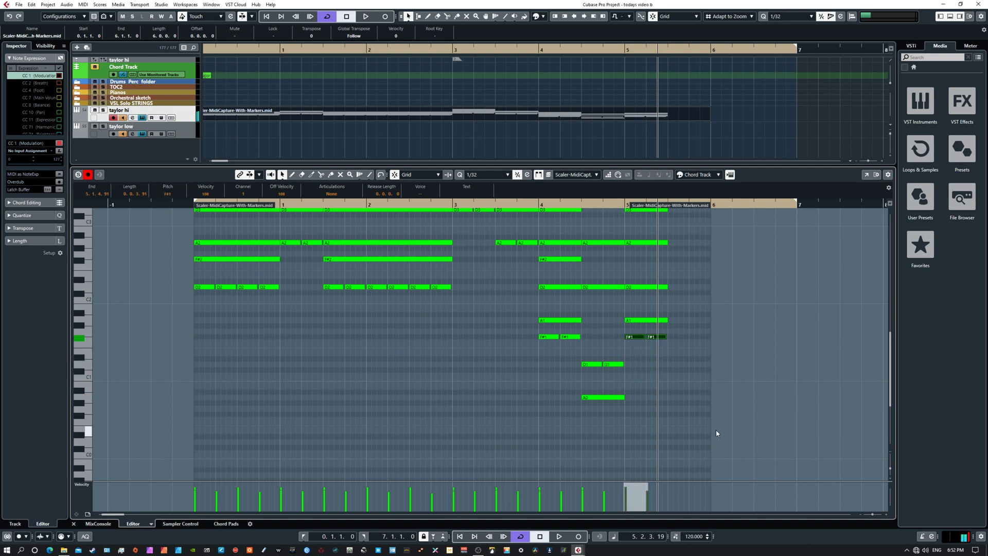
# Step: Raise one of the overlapping D3 notes in the bar 5 chord to G3
pyautogui.moveTo(737, 353); pyautogui.dragTo(809, 472)
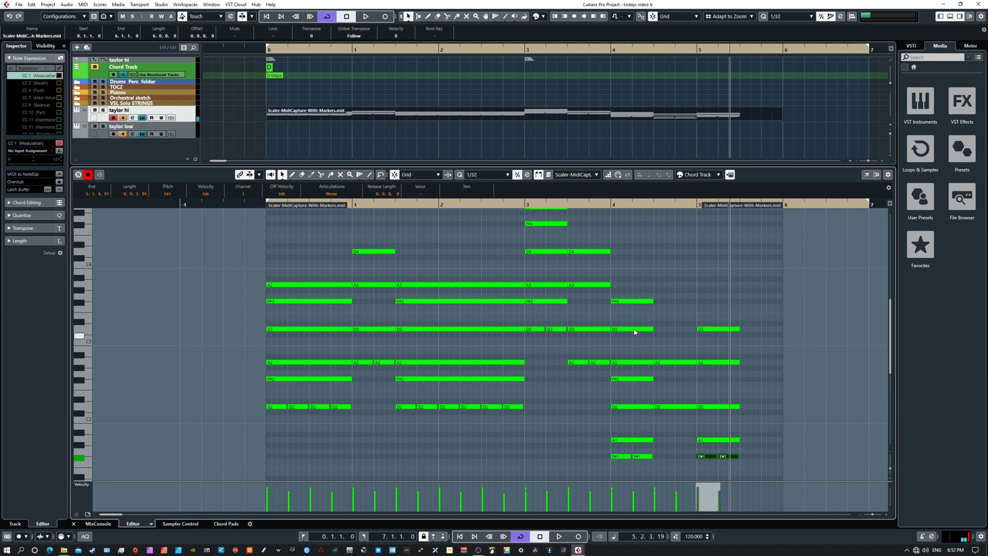
pyautogui.moveTo(634, 302); pyautogui.dragTo(527, 326)
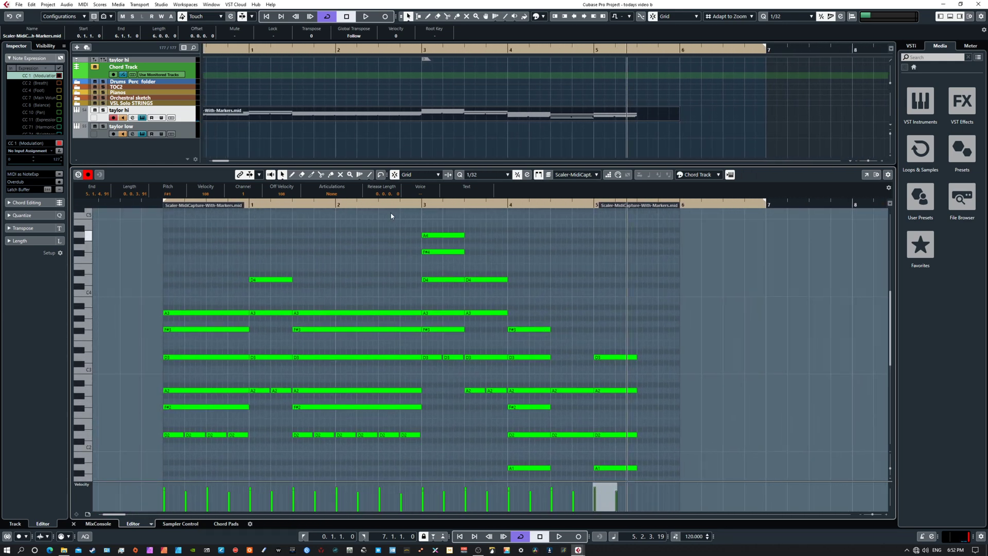
pyautogui.hscroll(-4, 282, 74)
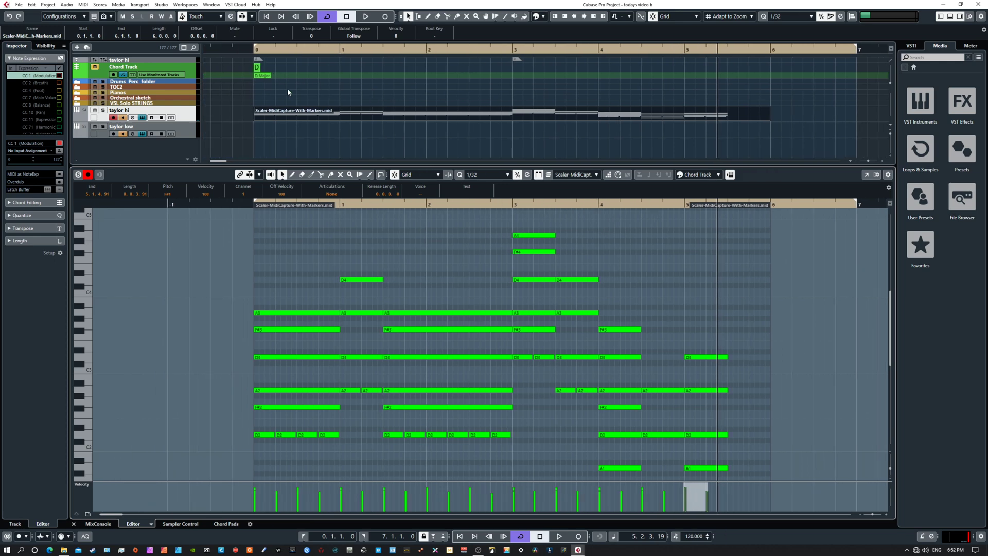
pyautogui.moveTo(636, 318); pyautogui.dragTo(546, 348)
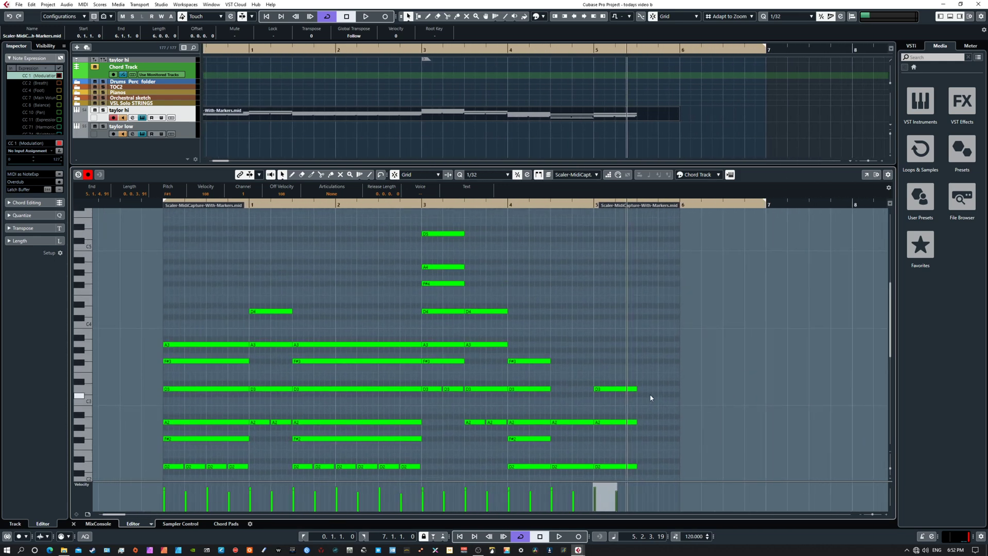
pyautogui.click(616, 389)
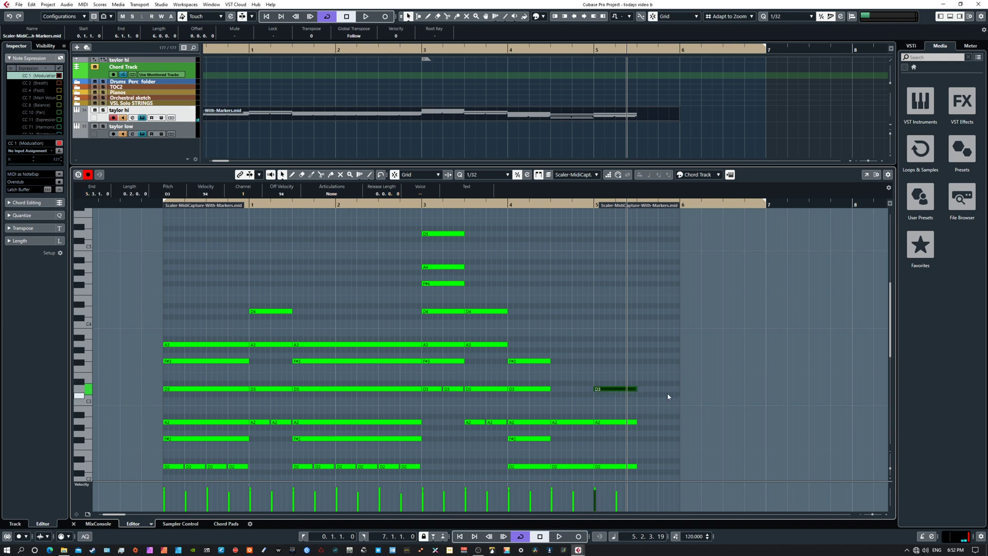
pyautogui.press('Up')
pyautogui.press('Up')
pyautogui.press('Up')
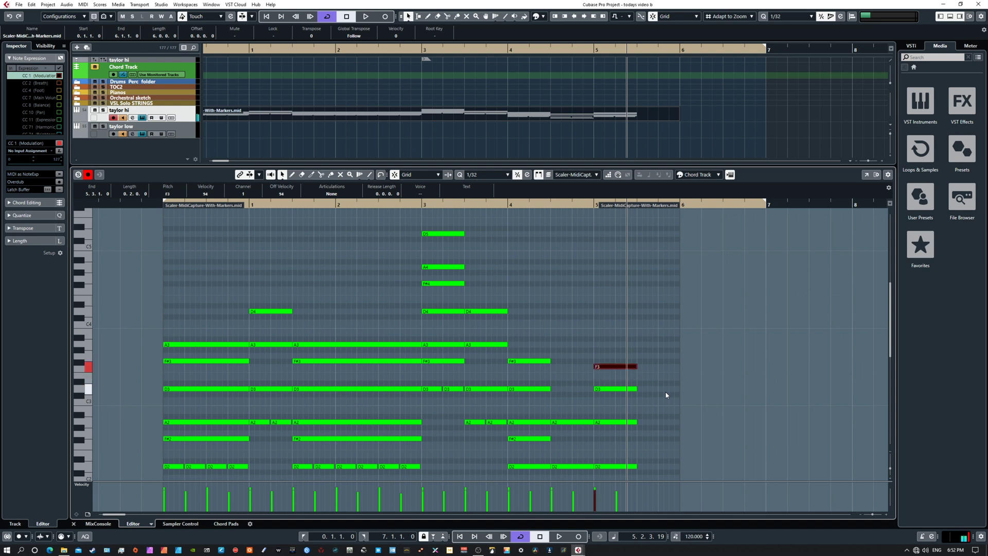
pyautogui.press('Up')
pyautogui.moveTo(677, 396); pyautogui.dragTo(794, 375)
pyautogui.press('Up')
pyautogui.press('Up')
pyautogui.press('Down')
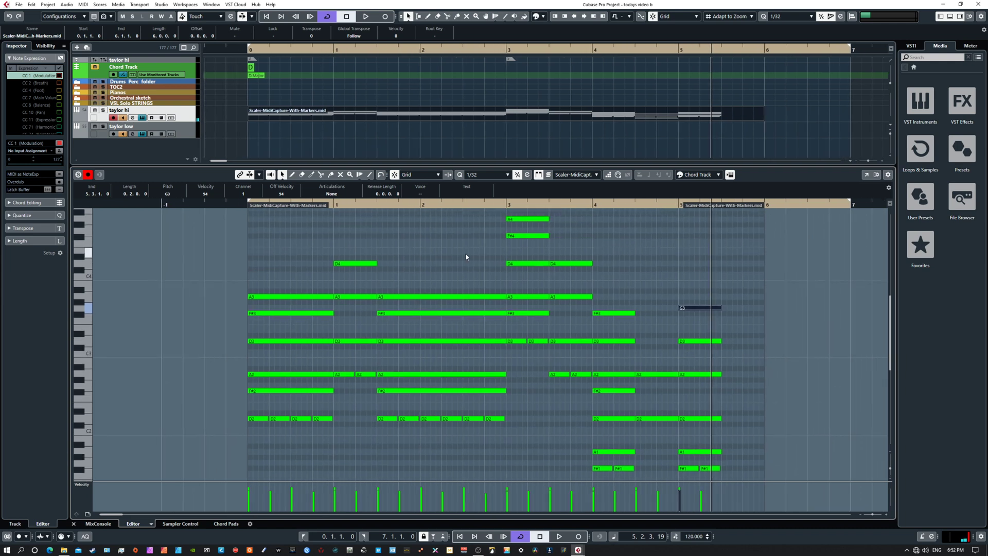
# Step: Box-select the part's notes to check their pitches, deselect them and play the opening bar
pyautogui.scroll(-6, 611, 321)
pyautogui.scroll(6, 612, 321)
pyautogui.moveTo(220, 240); pyautogui.dragTo(761, 471)
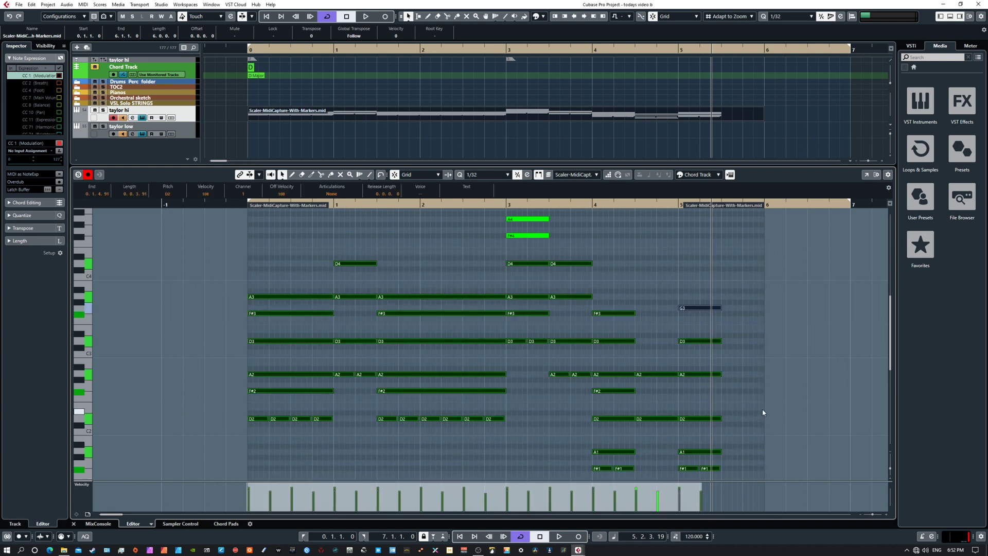
pyautogui.scroll(-2, 772, 381)
pyautogui.click(763, 341)
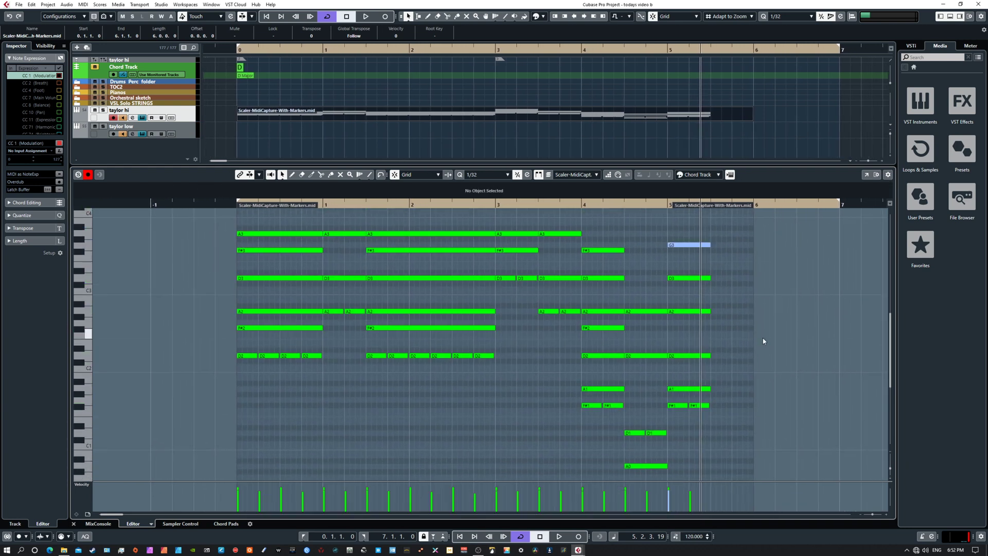
pyautogui.press('Home')
pyautogui.press('space')
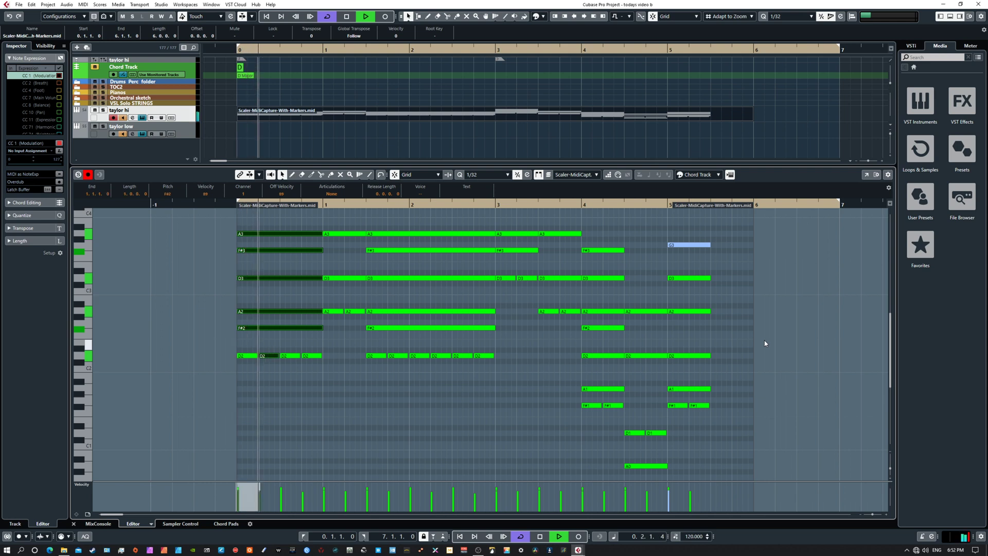
pyautogui.press('space')
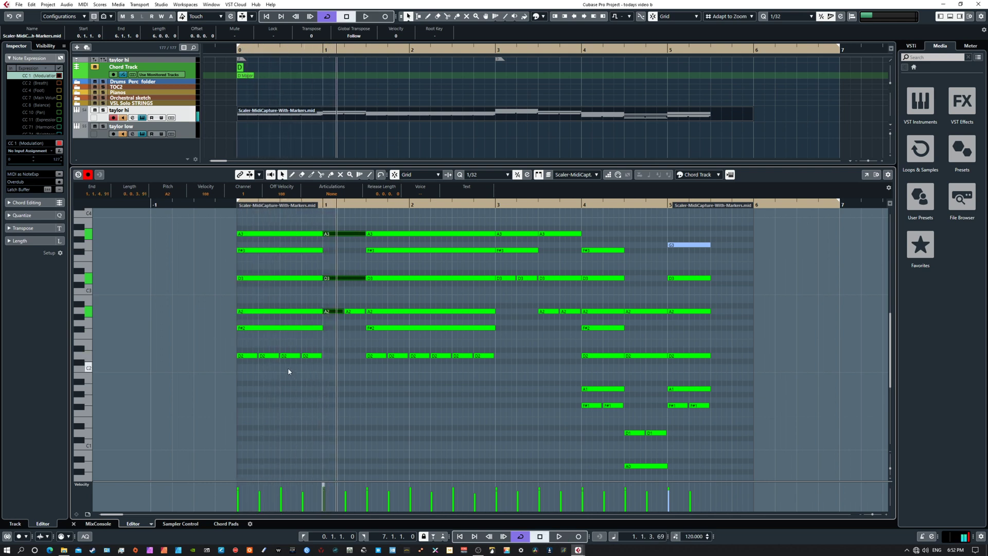
# Step: Raise the second and fourth of the short D2 notes in bar 0 to E2
pyautogui.click(270, 356)
pyautogui.press('Up')
pyautogui.press('Up')
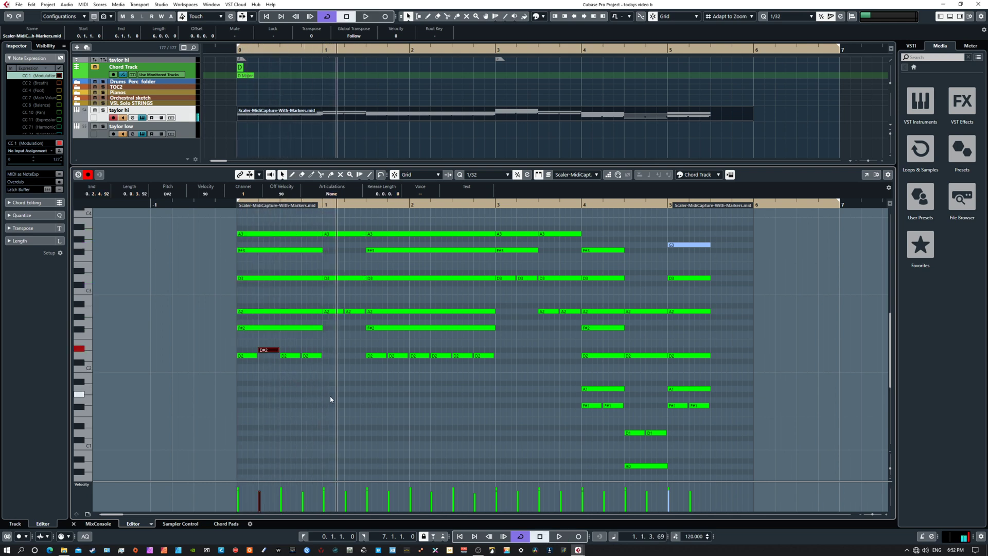
pyautogui.click(313, 355)
pyautogui.press('Up')
pyautogui.press('Up')
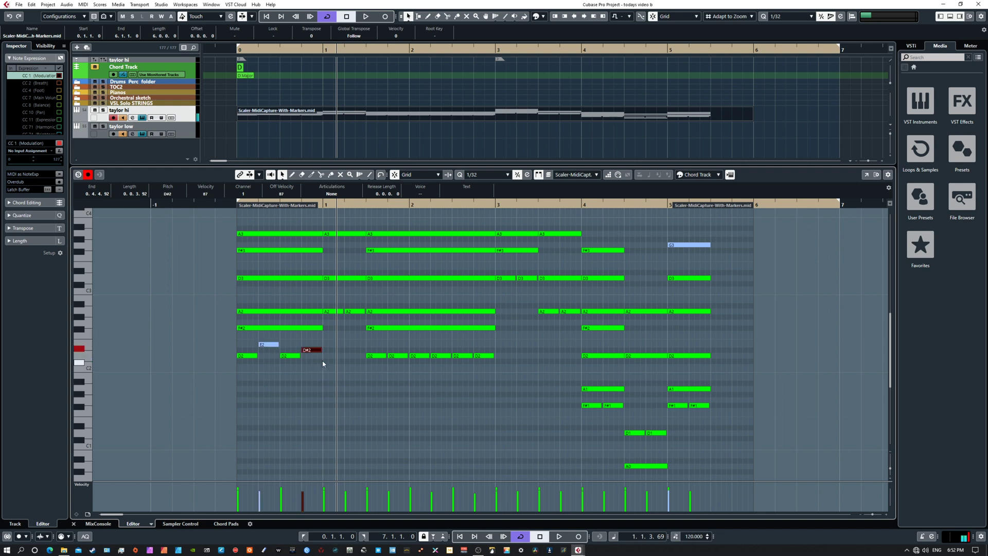
# Step: Raise the second, fourth and last of the short D2 notes between mid bar 1 and bar 3 to E2
pyautogui.click(391, 356)
pyautogui.press('Up')
pyautogui.press('Up')
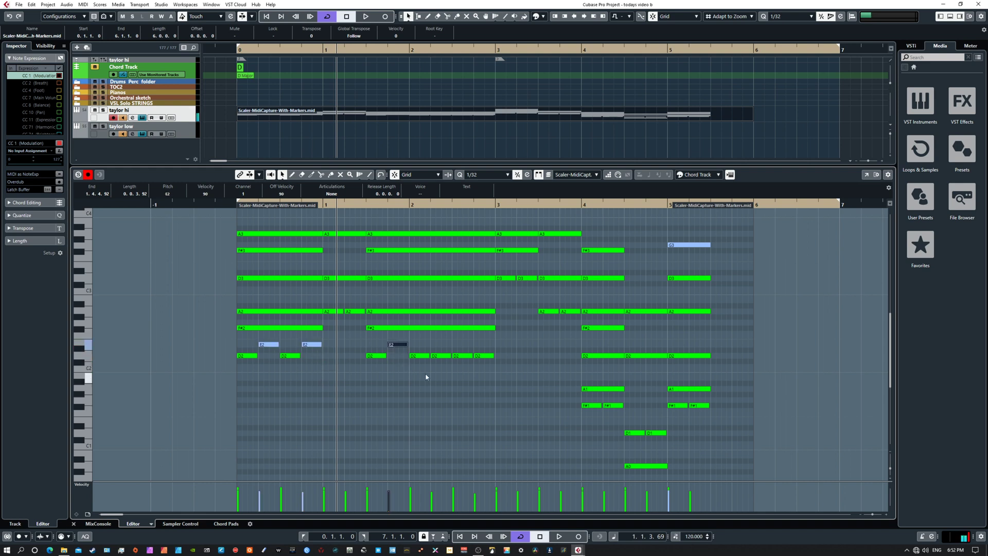
pyautogui.click(441, 356)
pyautogui.press('Up')
pyautogui.press('Up')
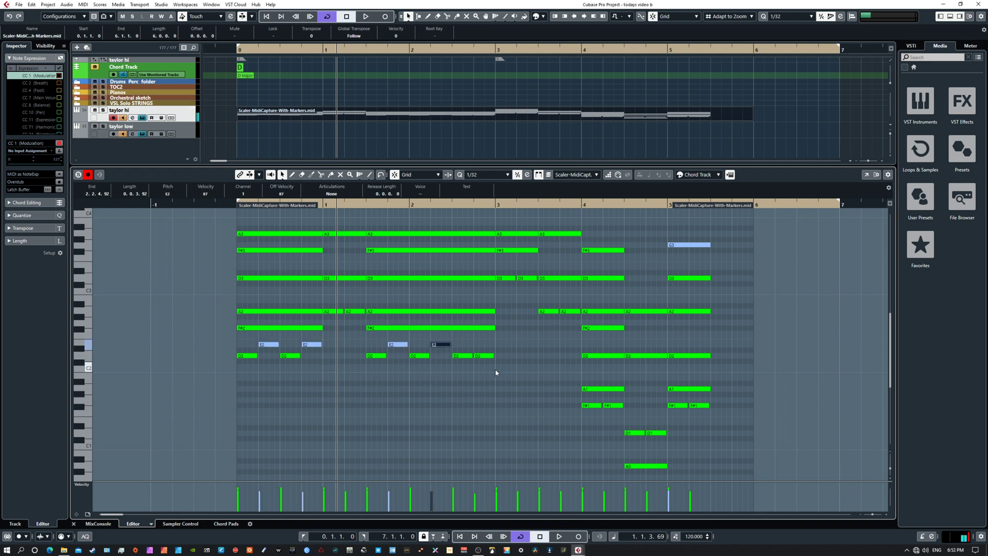
pyautogui.click(483, 356)
pyautogui.press('Up')
pyautogui.press('Up')
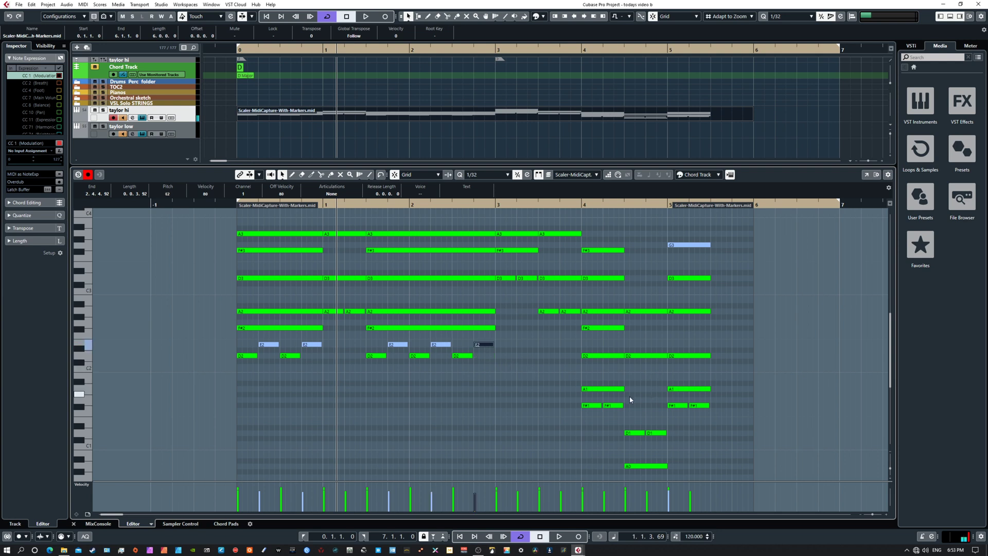
# Step: Lower the second of the two short F#1 notes in both the bar 4 and bar 5 chords to E1
pyautogui.click(616, 406)
pyautogui.press('Down')
pyautogui.press('Down')
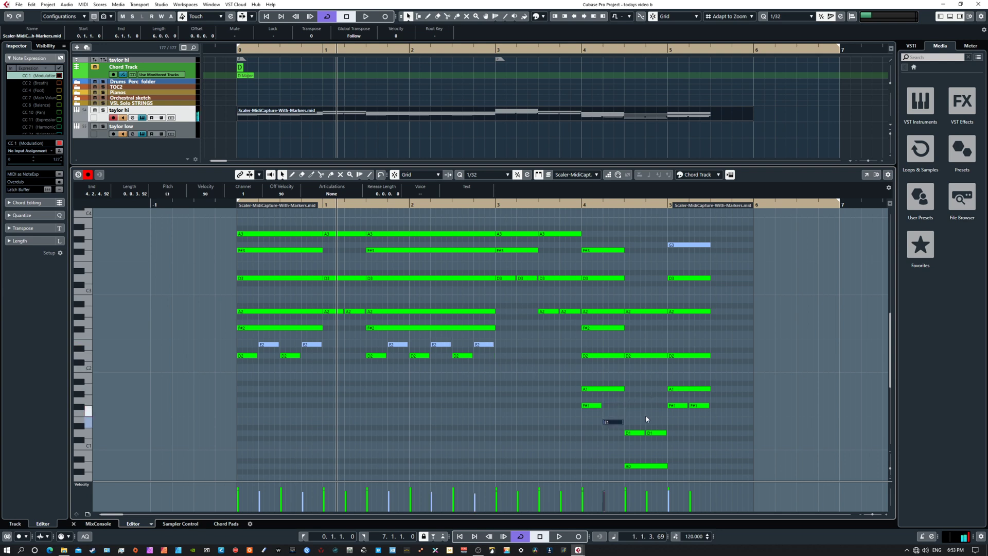
pyautogui.click(699, 406)
pyautogui.press('Down')
pyautogui.press('Down')
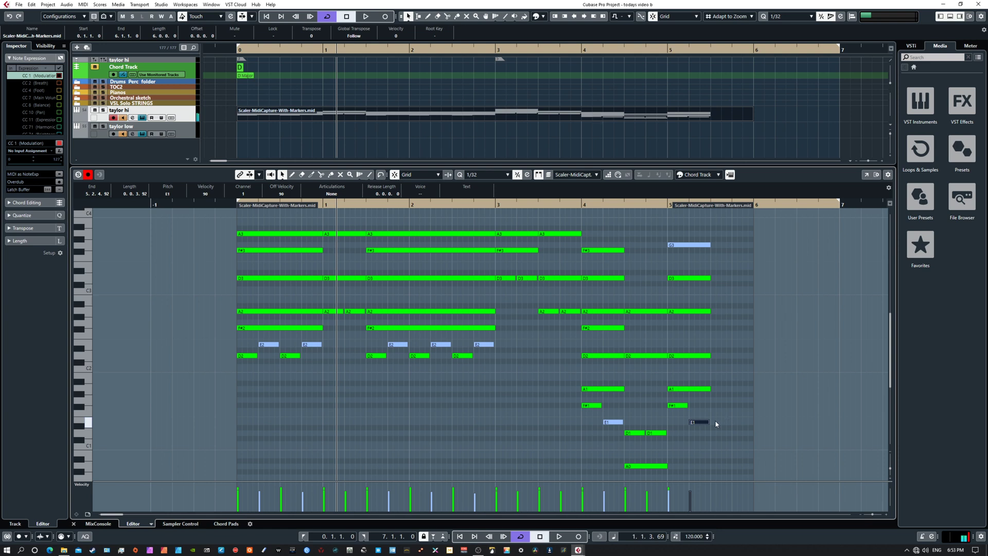
# Step: Raise the second of the short D1 notes in the latter half of bar 4 to A1
pyautogui.click(656, 433)
pyautogui.press('Up')
pyautogui.press('Up')
pyautogui.press('Up')
pyautogui.press('Up')
pyautogui.press('Up')
pyautogui.press('Up')
pyautogui.press('Up')
pyautogui.press('Up')
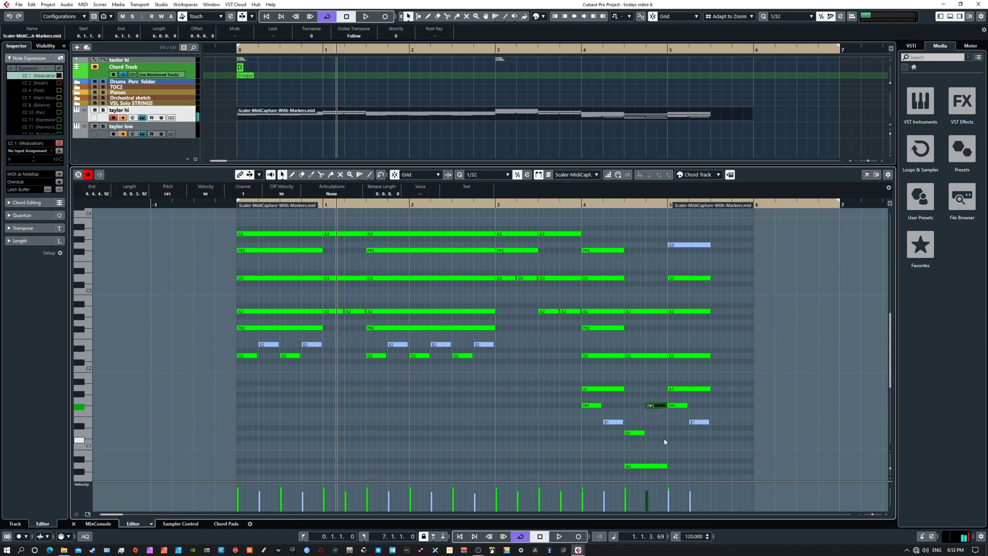
pyautogui.press('Down')
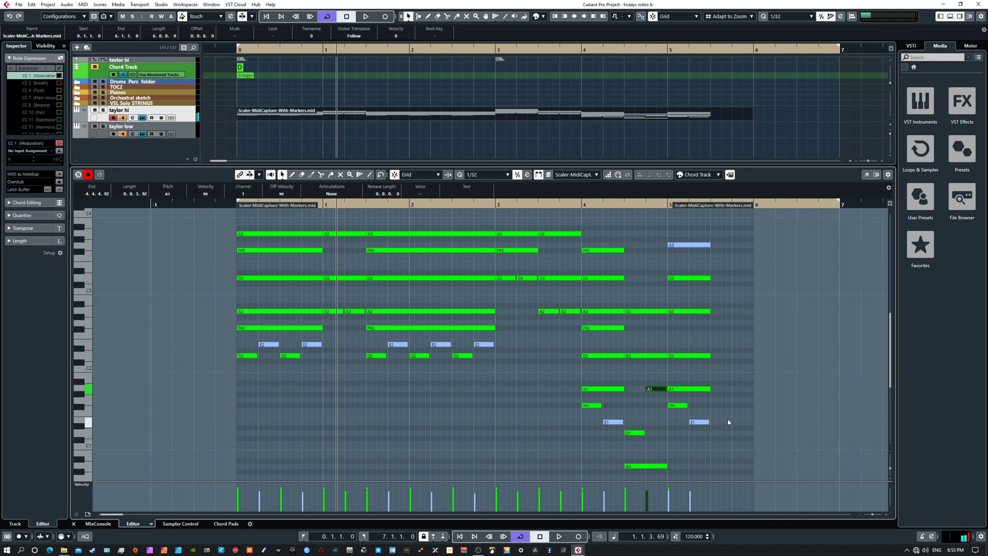
# Step: Deselect the notes and play the edited part through bar 4
pyautogui.moveTo(727, 418); pyautogui.dragTo(741, 438)
pyautogui.click(741, 441)
pyautogui.press('space')
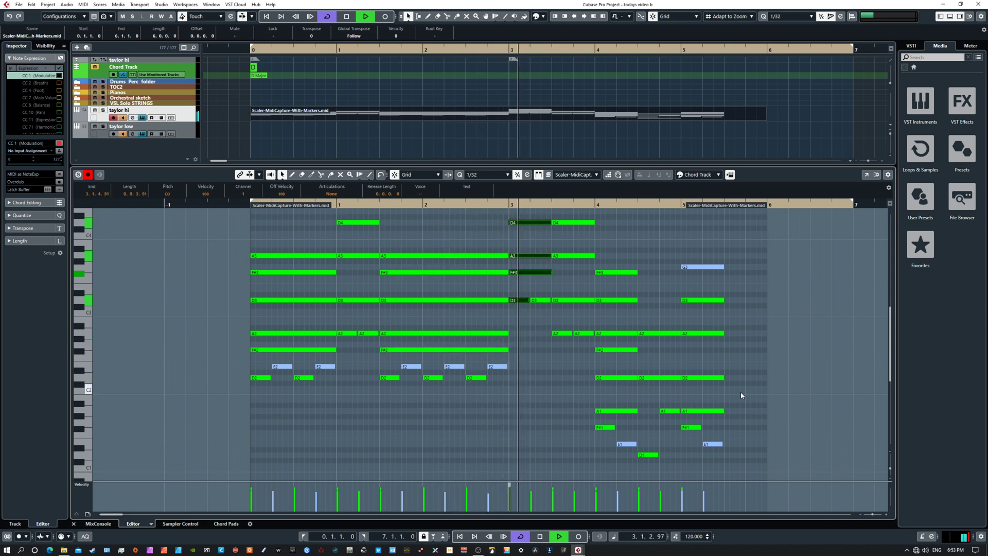
pyautogui.scroll(3, 749, 350)
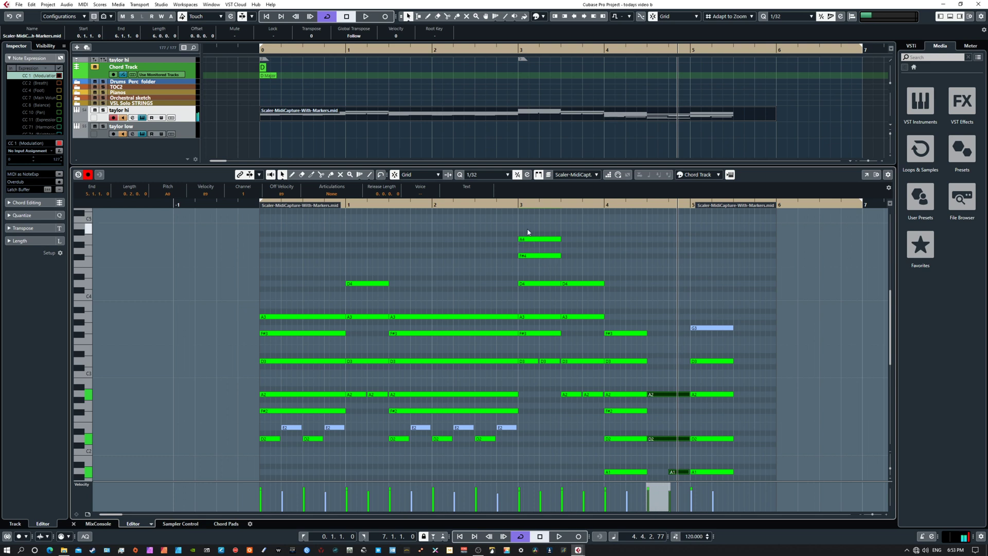
# Step: Check the bar 3 chord's notes and lower its second short D3 note to B2
pyautogui.moveTo(528, 232); pyautogui.dragTo(539, 382)
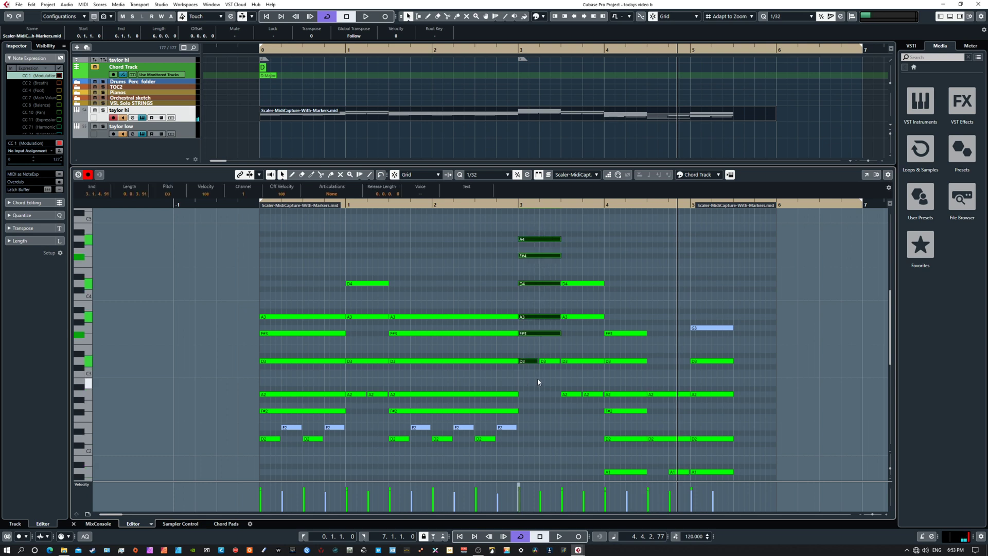
pyautogui.click(548, 361)
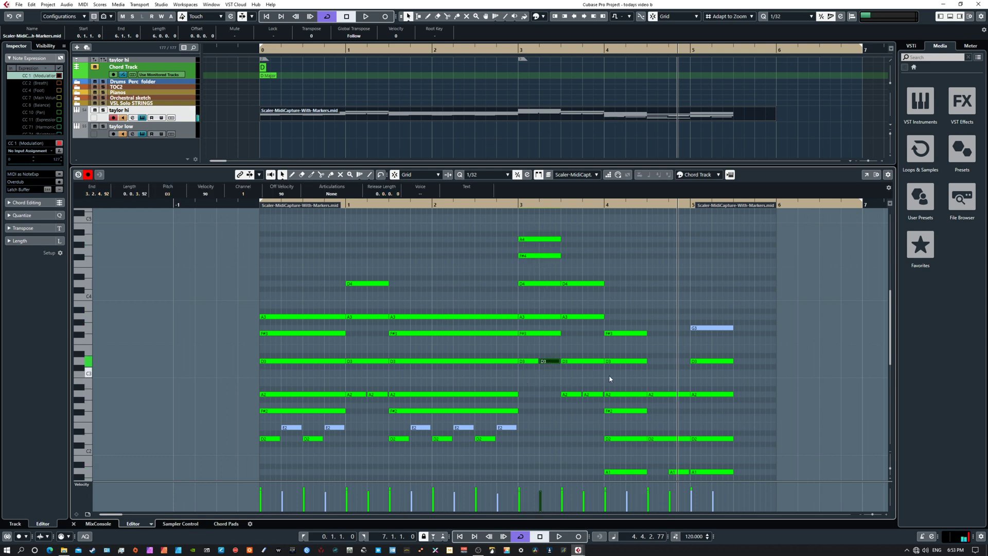
pyautogui.press('Down')
pyautogui.press('Down')
pyautogui.press('Down')
pyautogui.moveTo(604, 365); pyautogui.dragTo(720, 320)
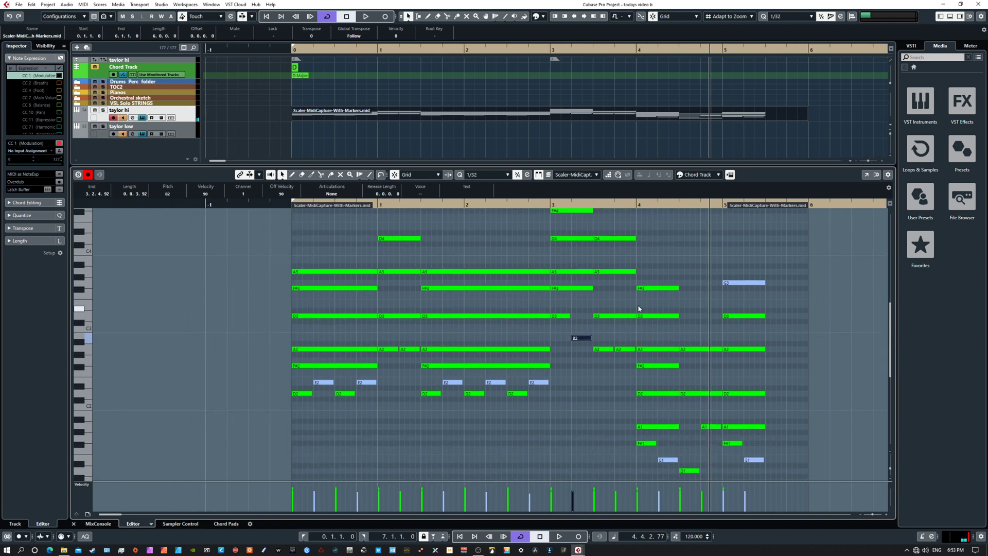
# Step: Play the part from the start and stop before bar 3, keeping the bar 3 notes in view
pyautogui.press('KP_Decimal')
pyautogui.press('space')
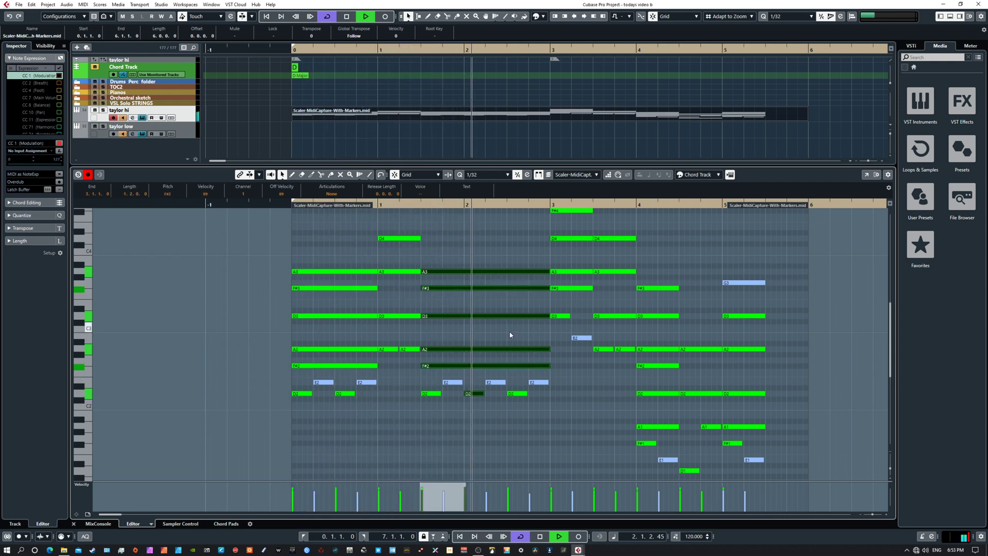
pyautogui.press('space')
pyautogui.scroll(5, 478, 360)
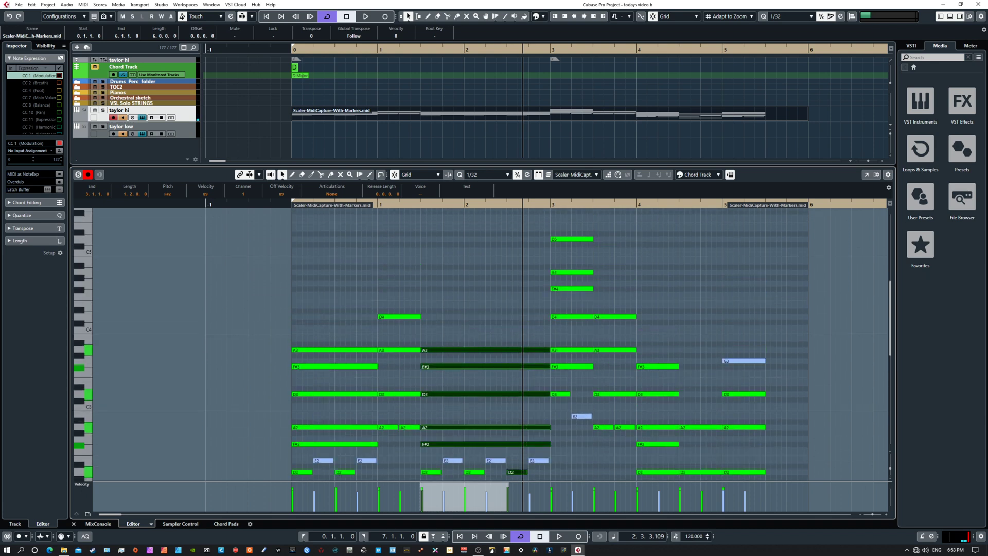
# Step: Bring the taylor hi Ample Guitar window over the editor to look at it, and move it off the screen again
pyautogui.moveTo(987, 302); pyautogui.dragTo(639, 199)
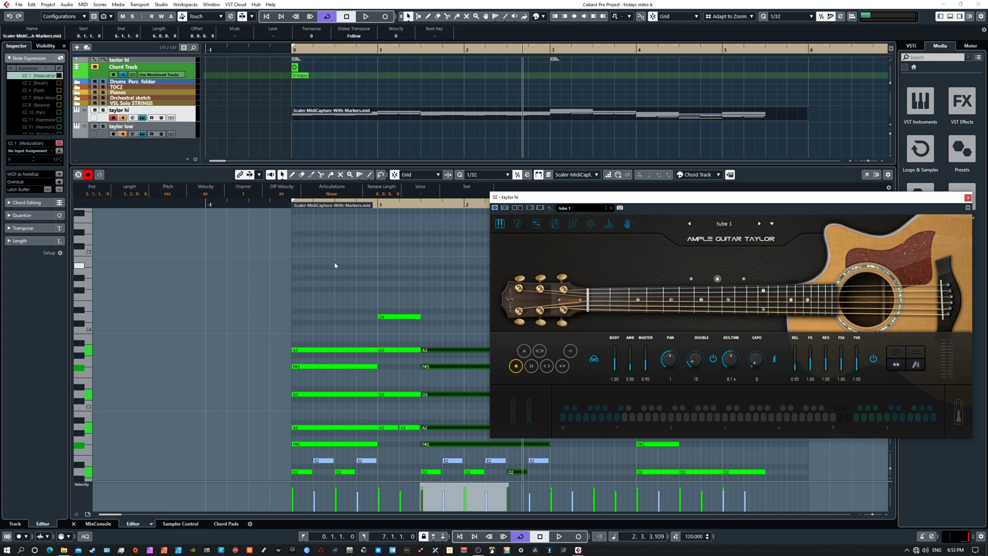
pyautogui.moveTo(609, 202); pyautogui.dragTo(987, 437)
pyautogui.scroll(-5, 638, 294)
pyautogui.scroll(3, 646, 326)
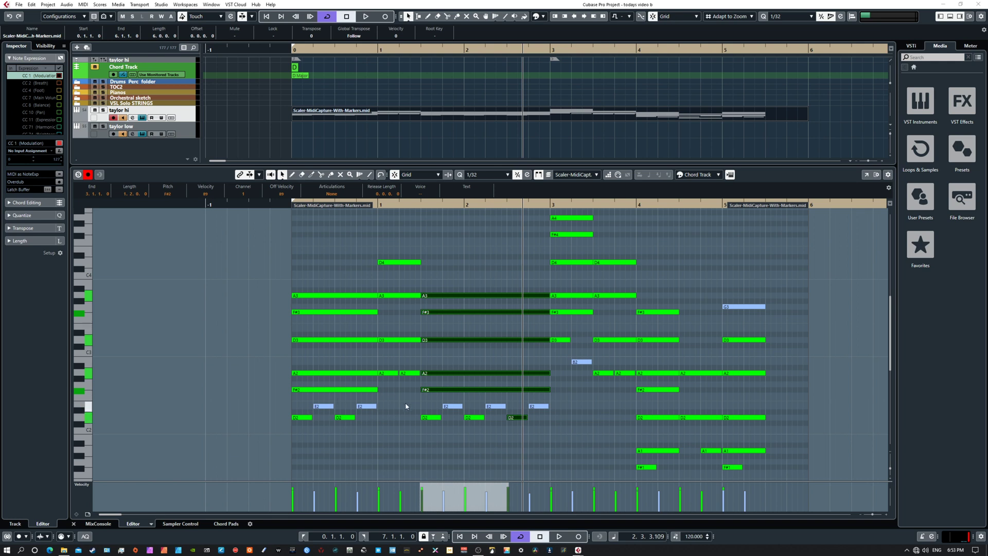
# Step: Return to the project start and replay the part's first bars to hear the varied bass notes
pyautogui.scroll(1, 603, 403)
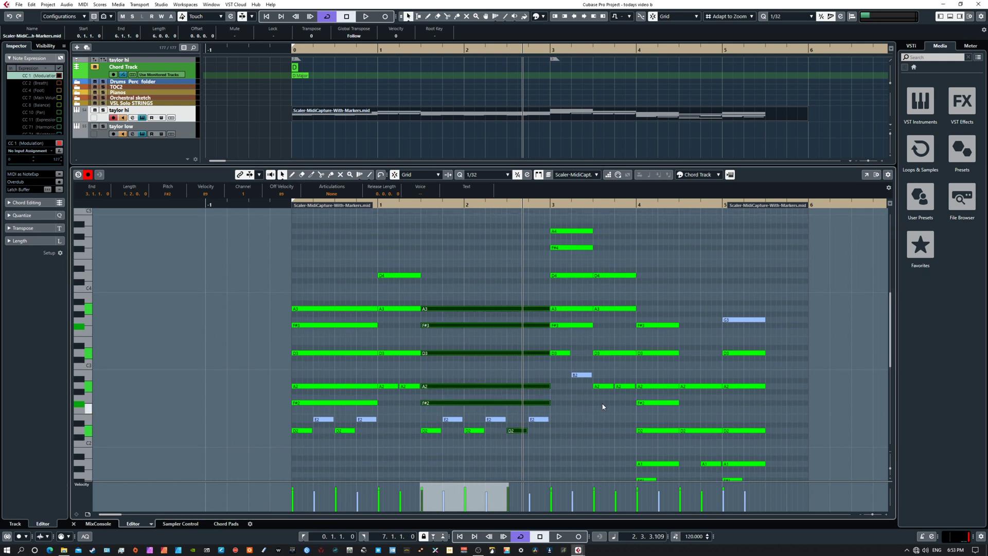
pyautogui.scroll(-1, 603, 396)
pyautogui.press('KP_1')
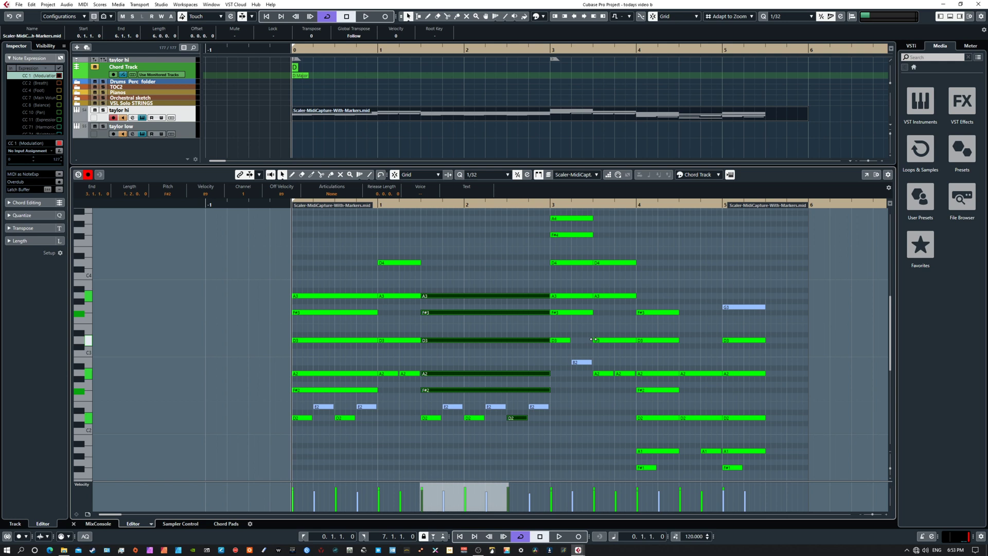
pyautogui.press('space')
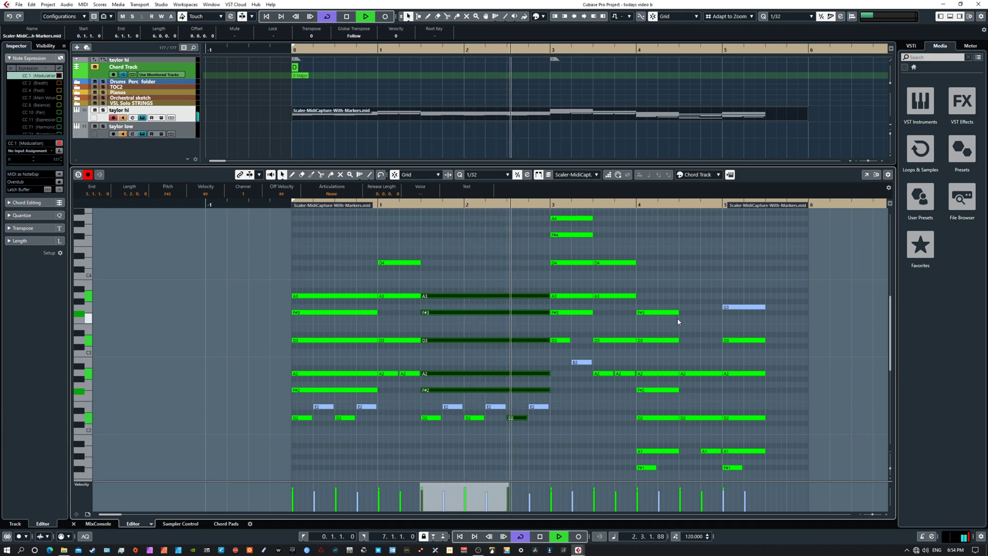
pyautogui.press('space')
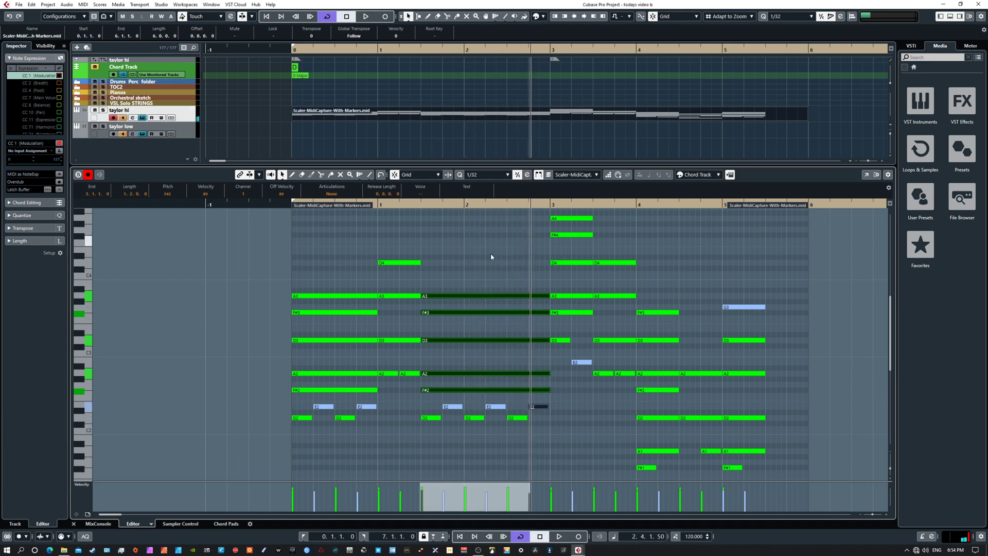
# Step: Bring the Ample Guitar Taylor and Scaler plug-in windows onto the main screen over the editor
pyautogui.moveTo(507, 276); pyautogui.dragTo(477, 318)
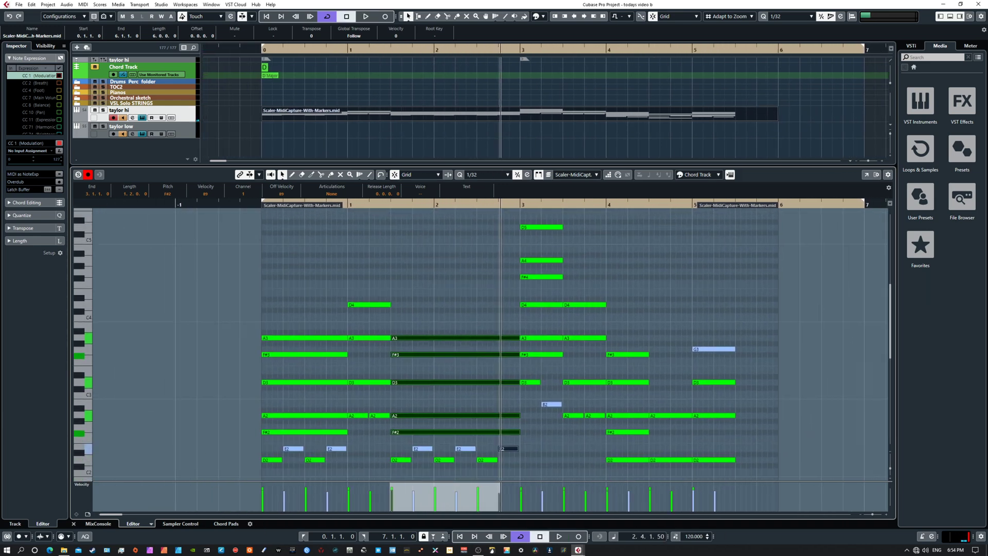
pyautogui.moveTo(987, 319); pyautogui.dragTo(319, 230)
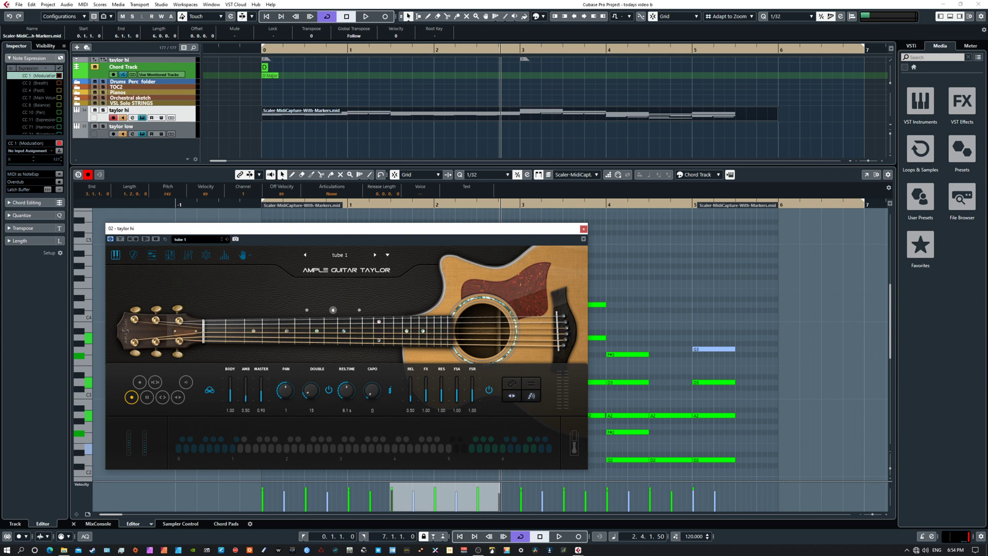
pyautogui.moveTo(987, 308); pyautogui.dragTo(626, 93)
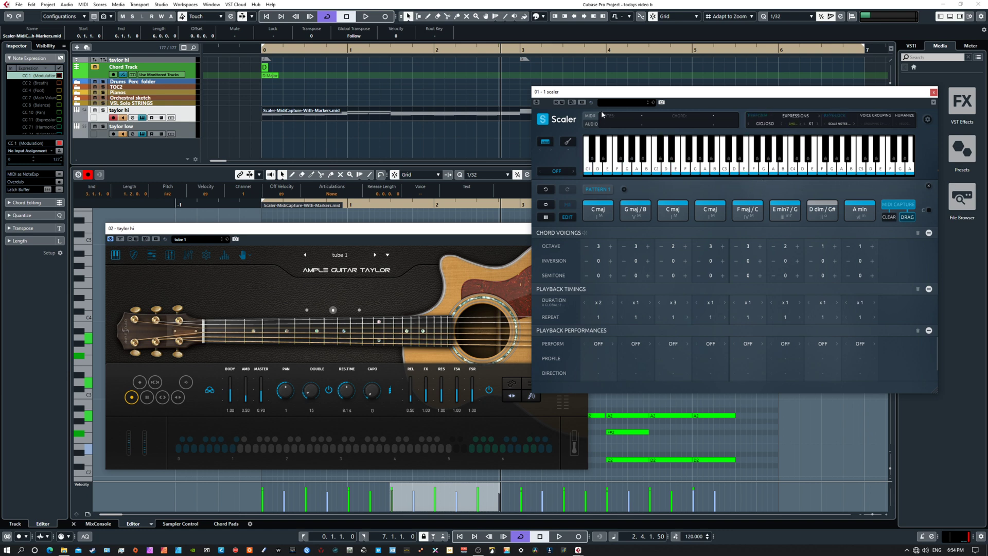
pyautogui.moveTo(406, 231); pyautogui.dragTo(336, 217)
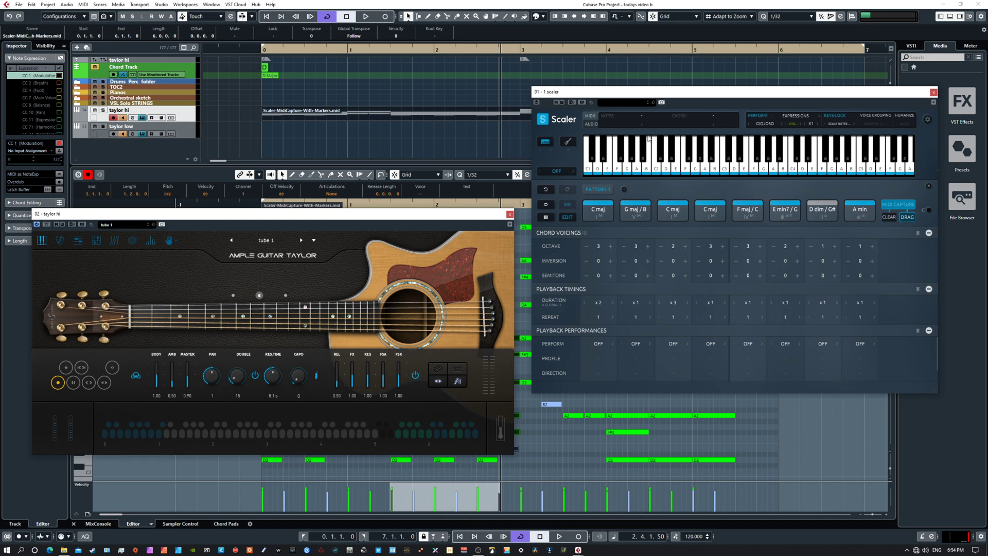
pyautogui.moveTo(438, 218); pyautogui.dragTo(495, 210)
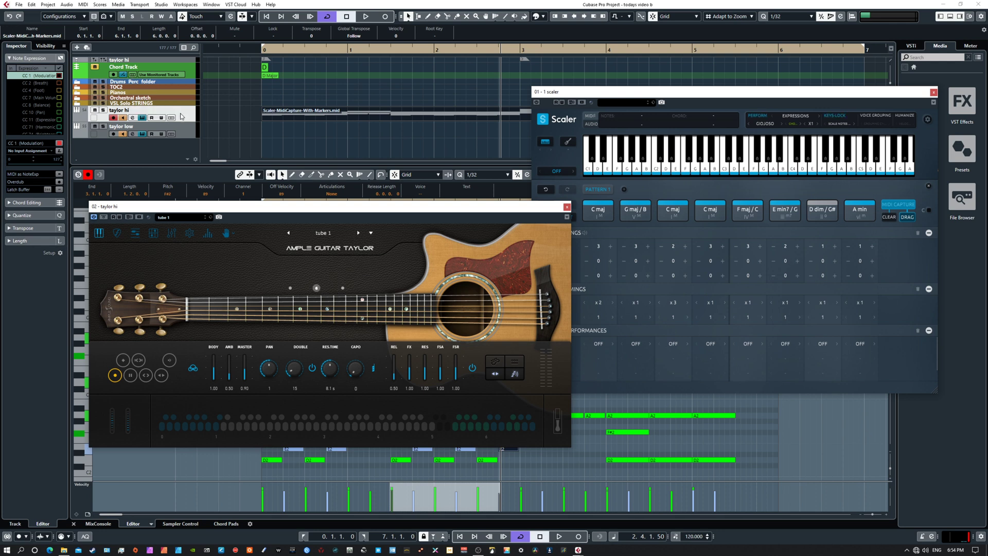
# Step: Select the taylor hi track, check its MIDI Modifiers settings and collapse them again
pyautogui.click(181, 116)
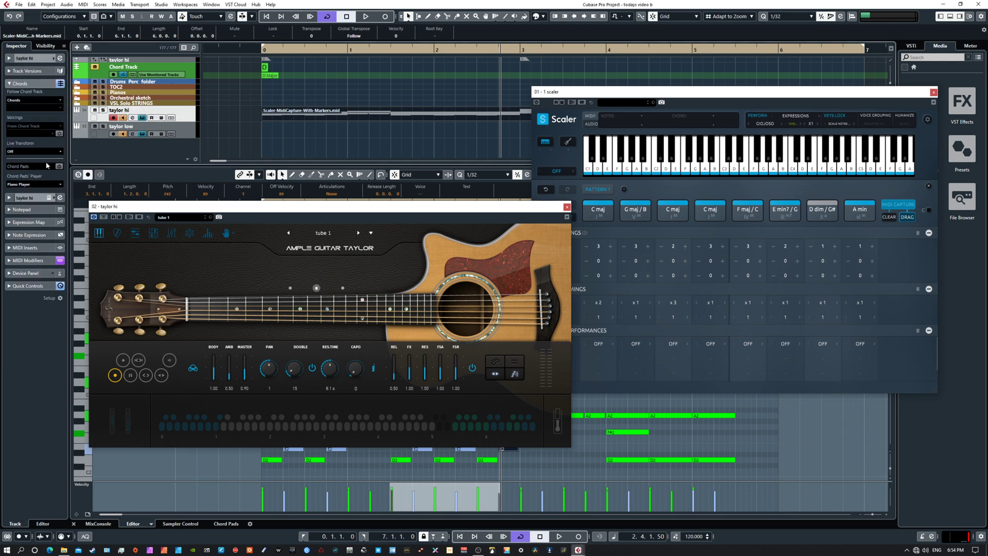
pyautogui.click(36, 261)
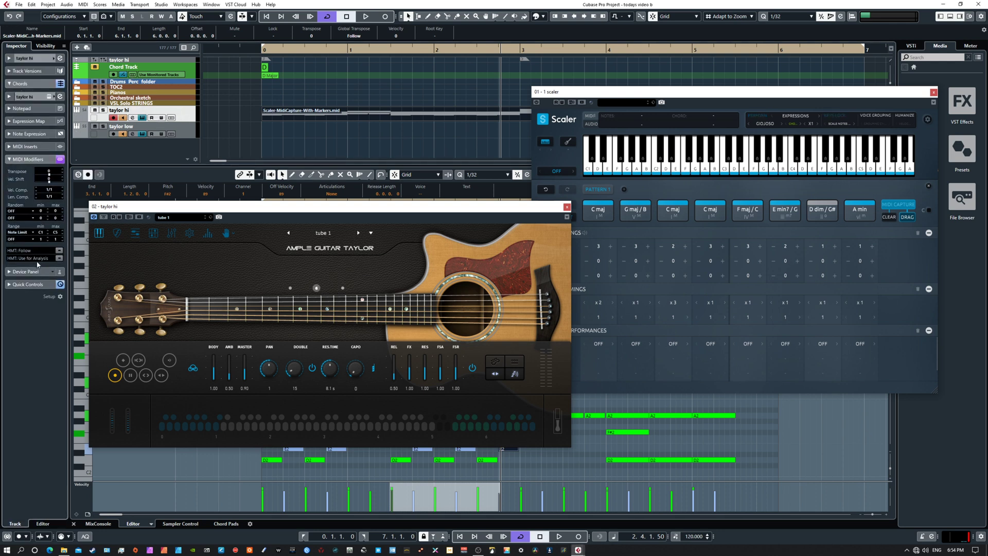
pyautogui.click(35, 158)
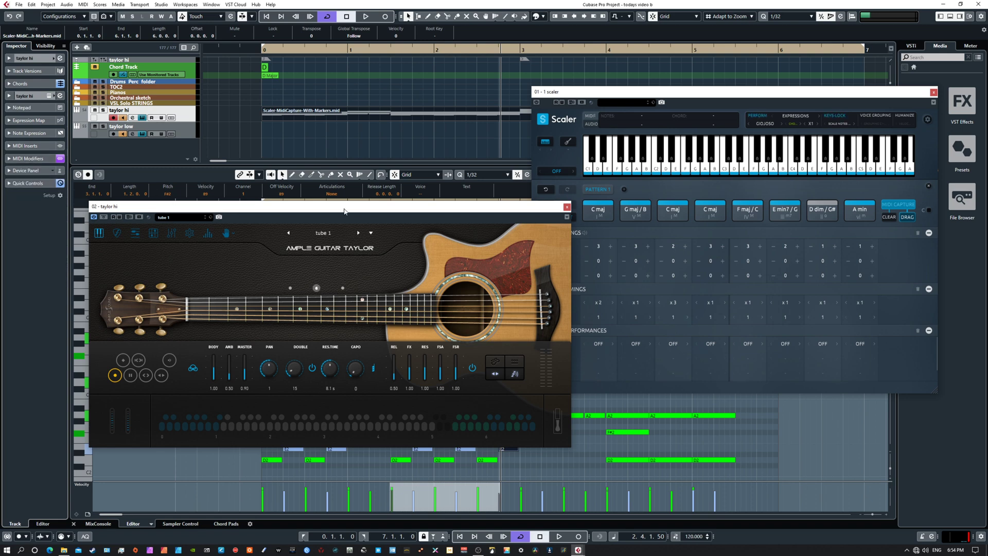
# Step: Reposition the Ample Guitar Taylor window beside the Scaler window without covering Scaler's chord pattern
pyautogui.moveTo(338, 214); pyautogui.dragTo(288, 225)
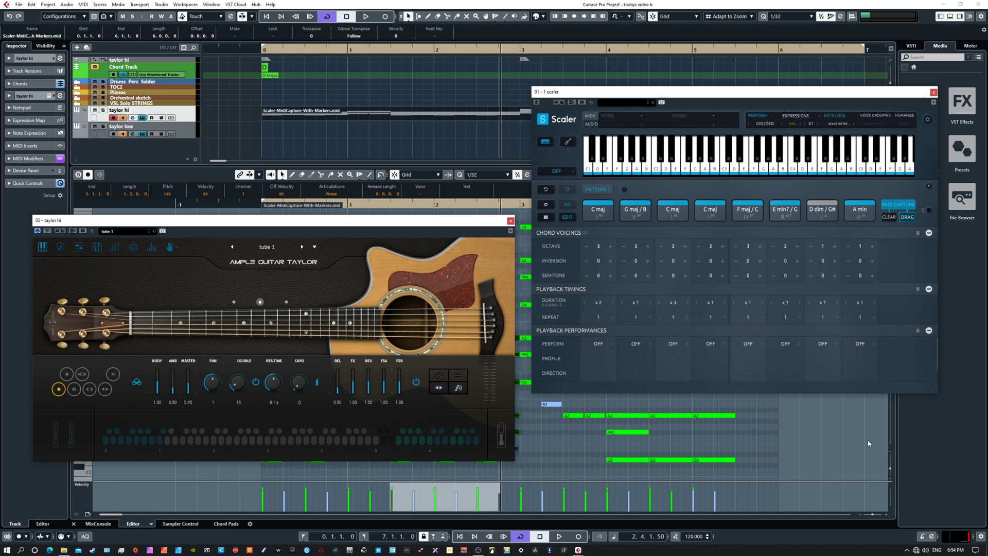
pyautogui.moveTo(465, 220)
pyautogui.mouseDown()
pyautogui.moveTo(631, 293)
pyautogui.moveTo(702, 439)
pyautogui.moveTo(512, 233)
pyautogui.moveTo(469, 200)
pyautogui.moveTo(462, 207)
pyautogui.mouseUp()
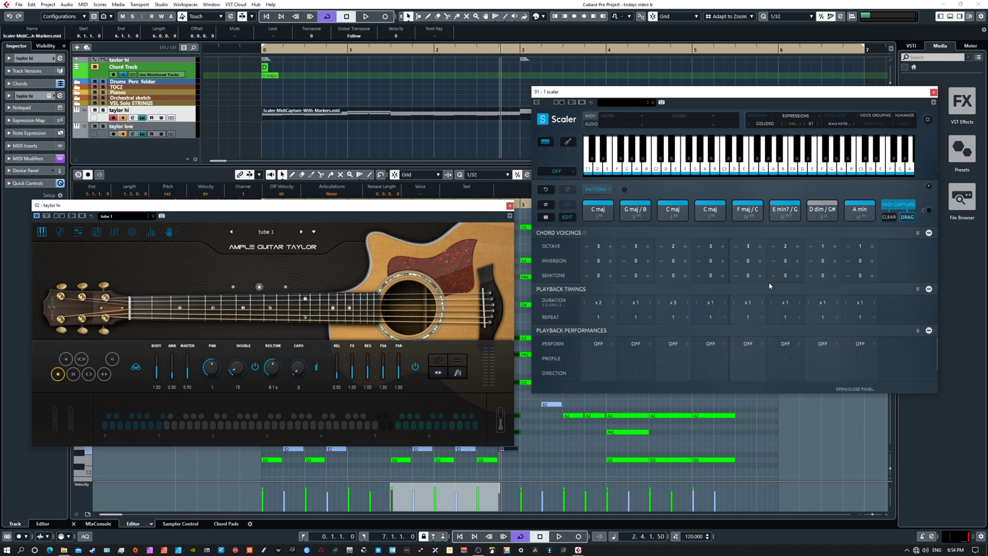
pyautogui.moveTo(456, 208)
pyautogui.mouseDown()
pyautogui.moveTo(552, 227)
pyautogui.moveTo(446, 220)
pyautogui.mouseUp()
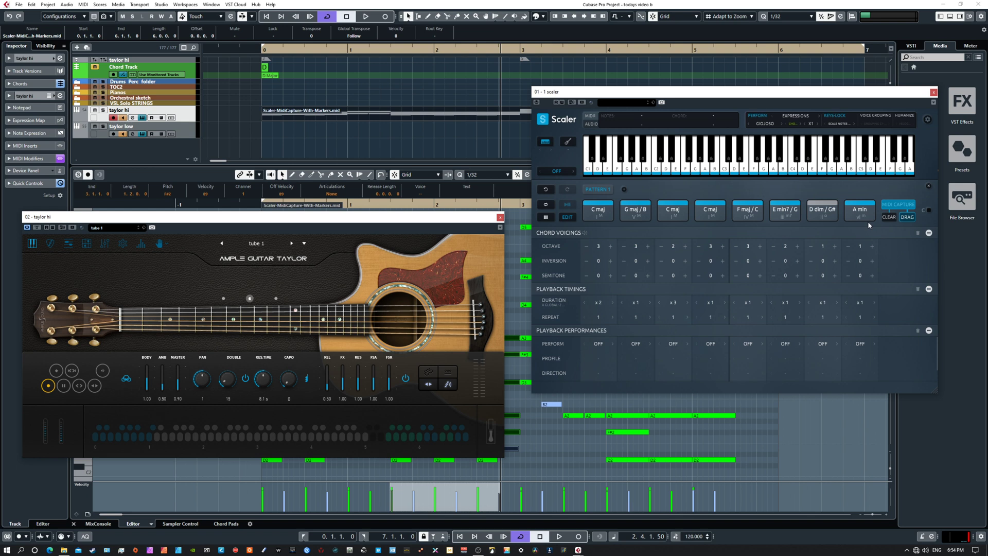
# Step: Return to the project start and delete the Scaler-MidiCapture-With-Markers part from the taylor hi track
pyautogui.press('KP_1')
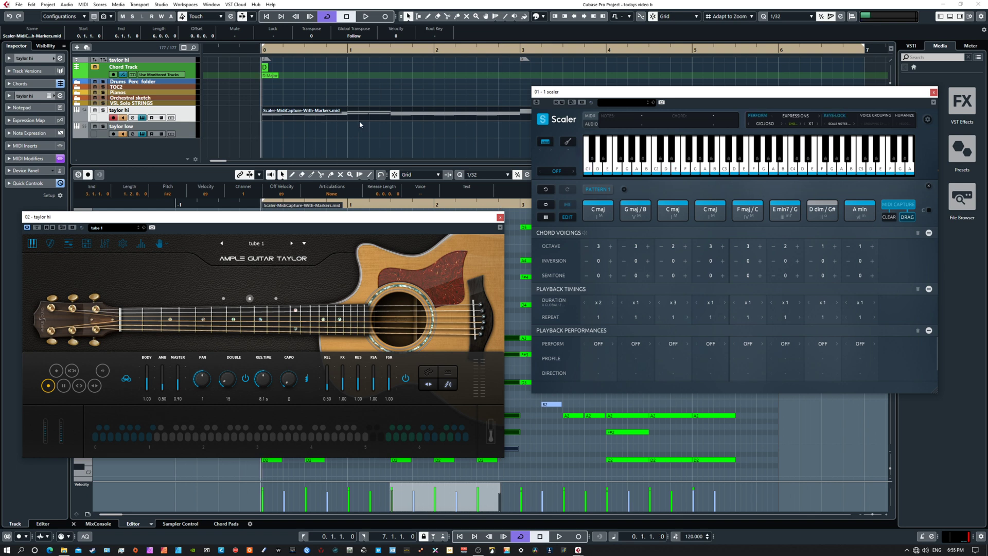
pyautogui.press('Delete')
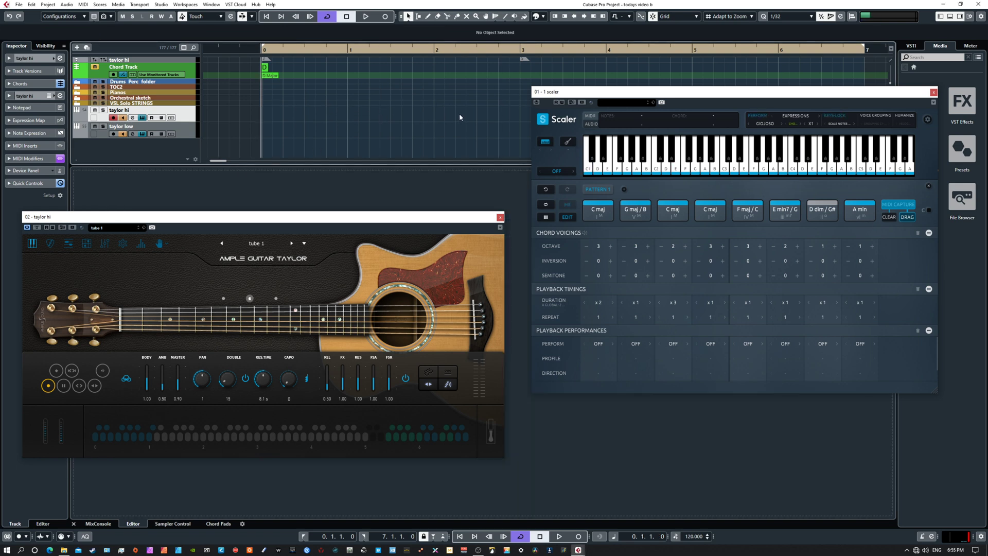
# Step: Delete the chord and scale events at the project start from the Chord Track
pyautogui.click(265, 69)
pyautogui.click(282, 96)
pyautogui.click(272, 77)
pyautogui.press('Delete')
# Step: Set Scaler's performance to Triplet 1 from the Triplet Feel performances and reposition its window beside the guitar
pyautogui.moveTo(613, 96); pyautogui.dragTo(595, 141)
pyautogui.click(773, 169)
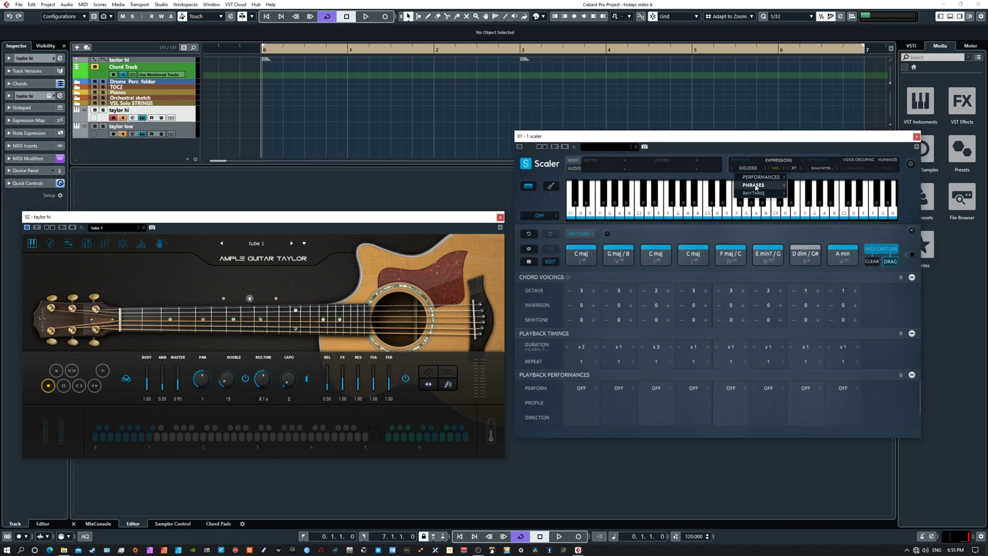
pyautogui.moveTo(767, 186)
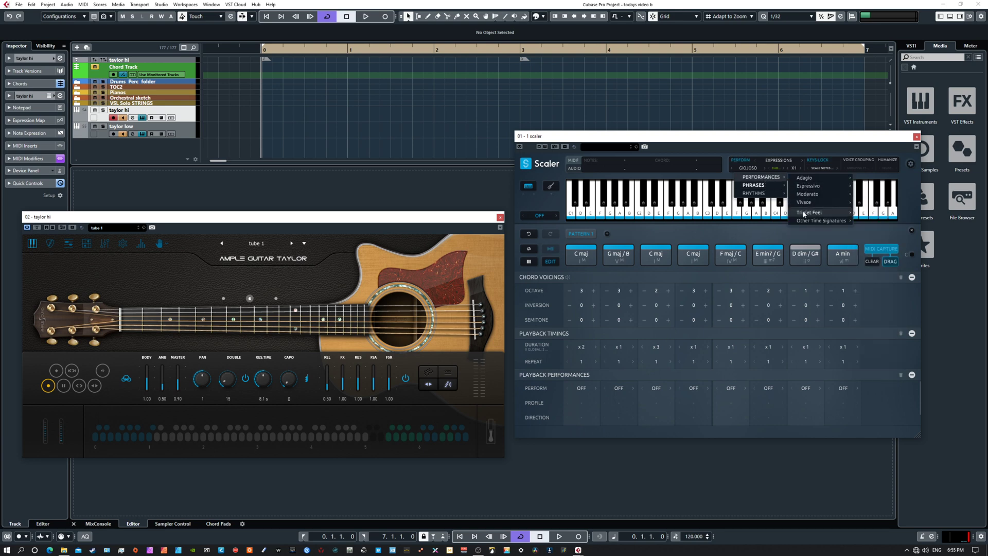
pyautogui.moveTo(804, 215)
pyautogui.click(873, 218)
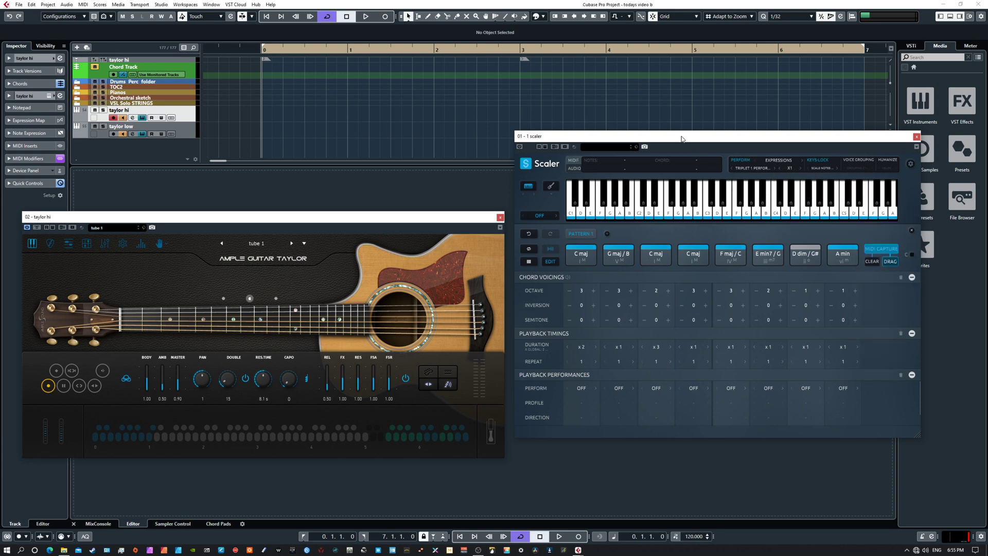
pyautogui.moveTo(682, 139); pyautogui.dragTo(679, 107)
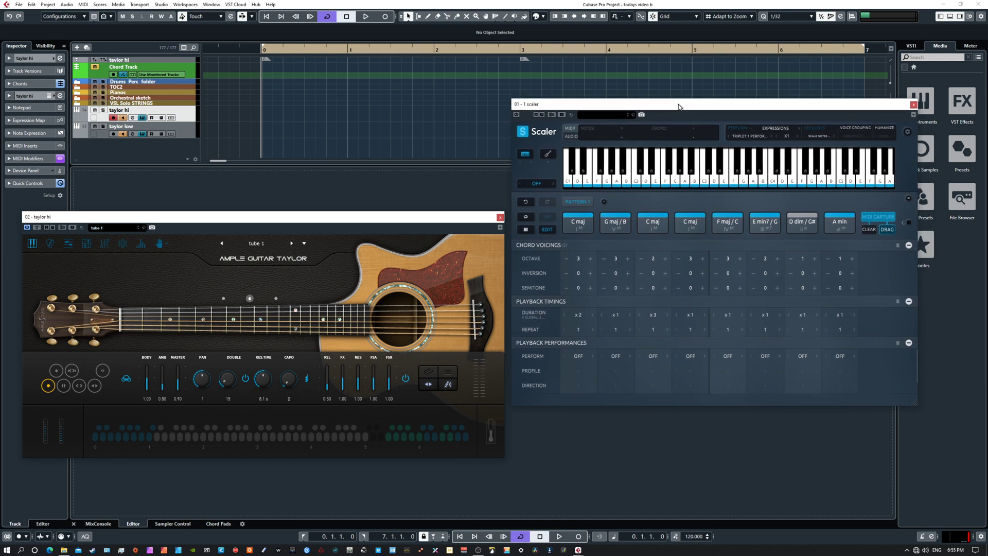
# Step: Activate the Scaler plug-in and play the project to audition its chord pattern through the taylor hi guitar
pyautogui.click(189, 118)
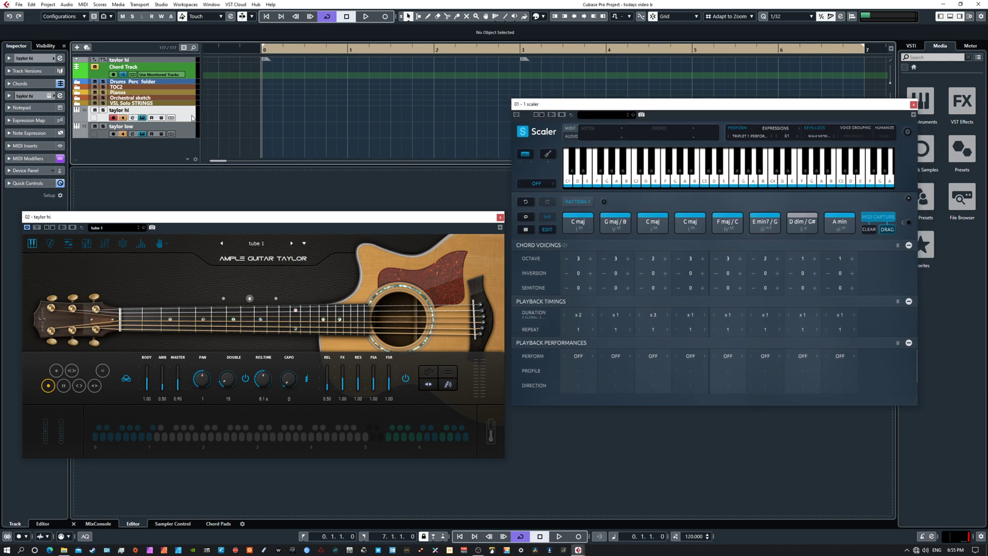
pyautogui.press('space')
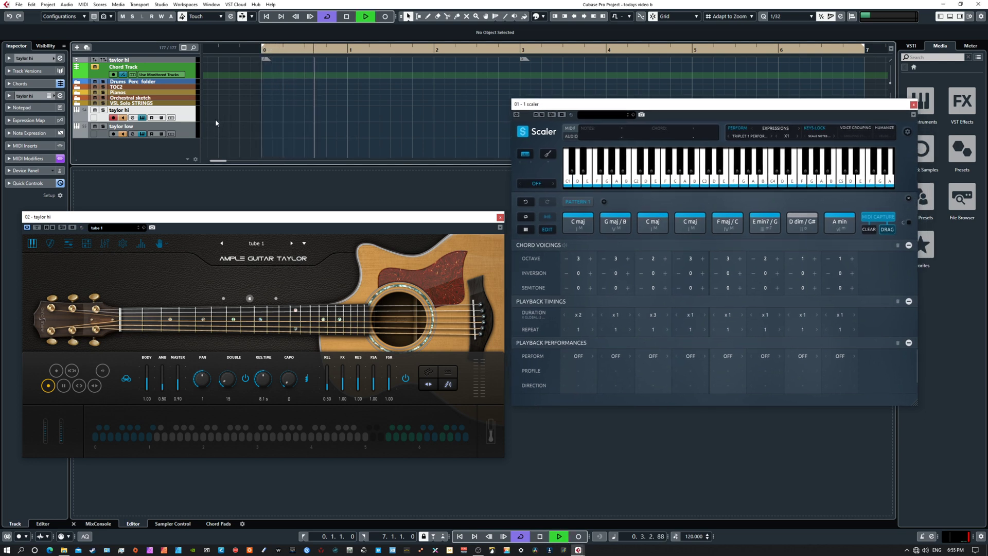
pyautogui.press('space')
pyautogui.click(517, 116)
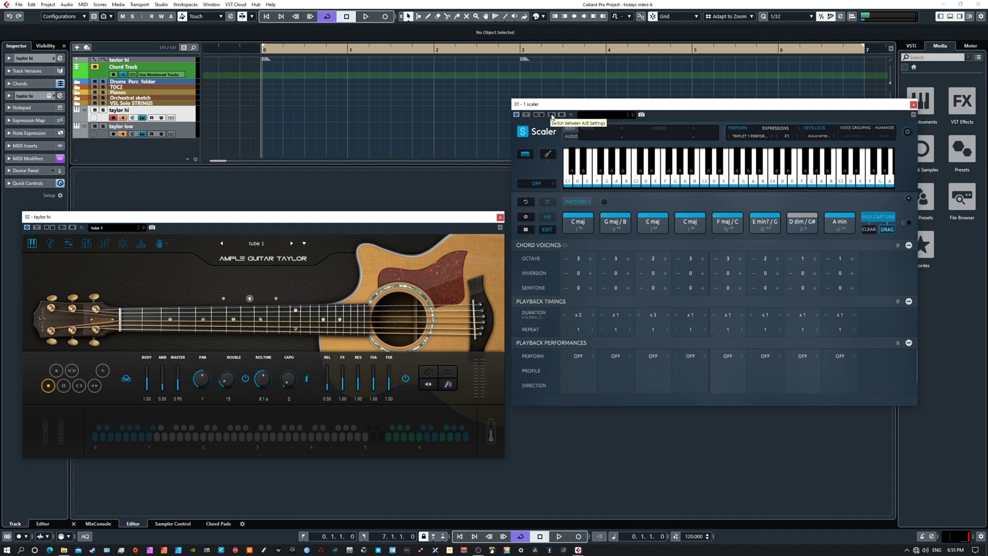
pyautogui.press('space')
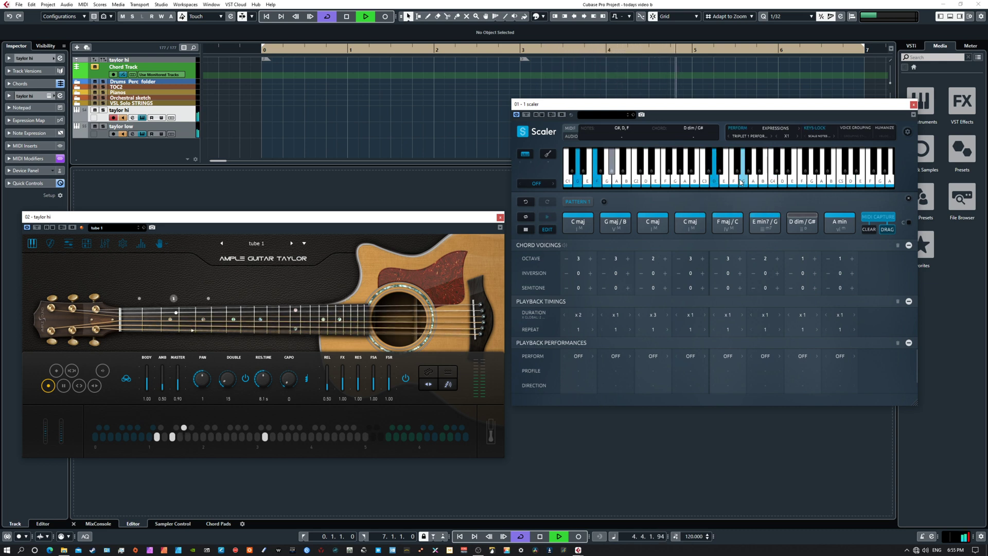
pyautogui.press('space')
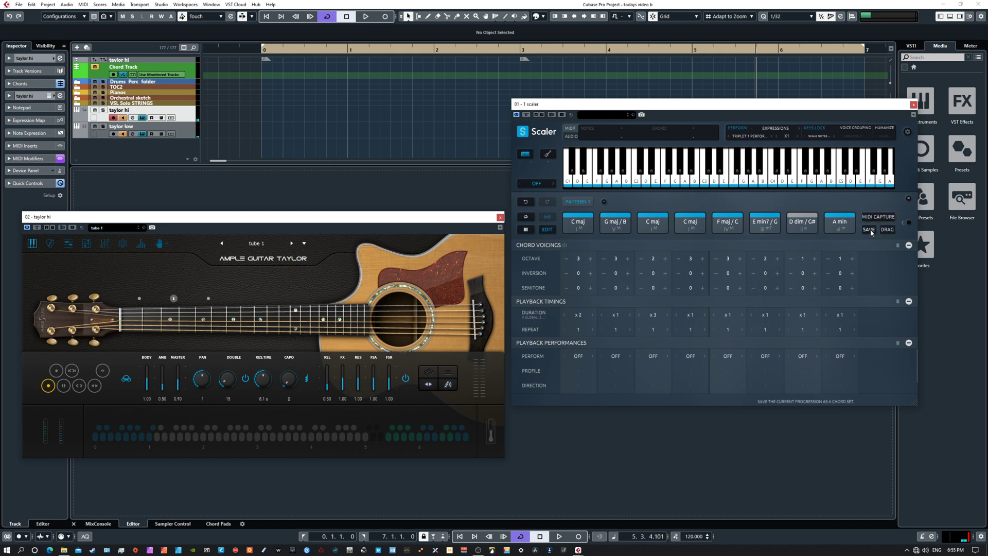
# Step: Switch Scaler's performance to the Con Moto phrase Melodrama and audition it with the chord pattern
pyautogui.click(758, 137)
pyautogui.moveTo(757, 164)
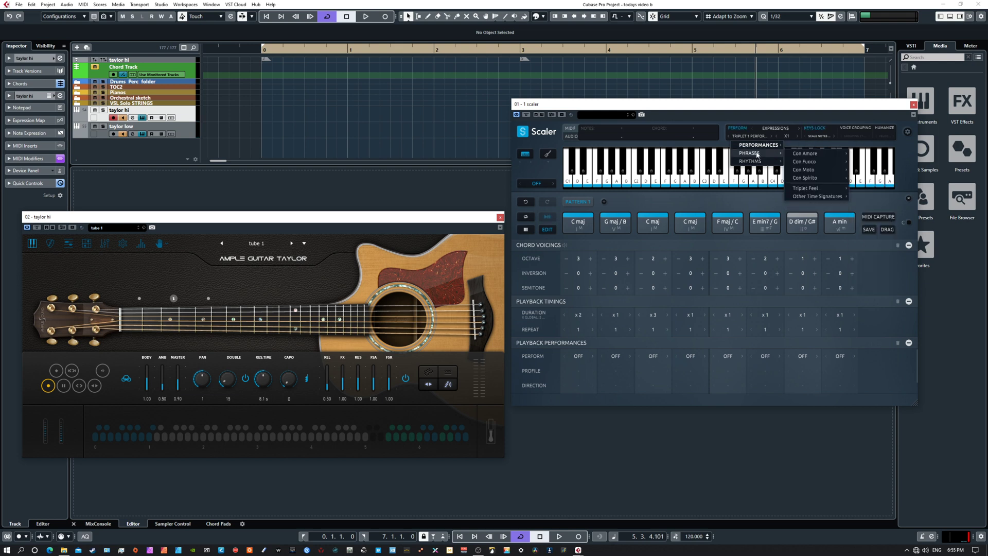
pyautogui.moveTo(805, 165)
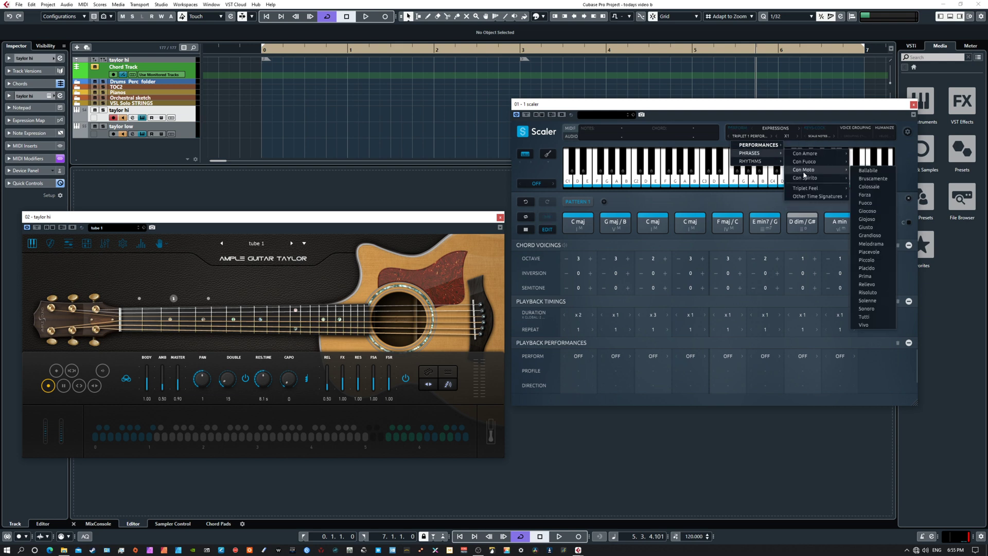
pyautogui.click(867, 244)
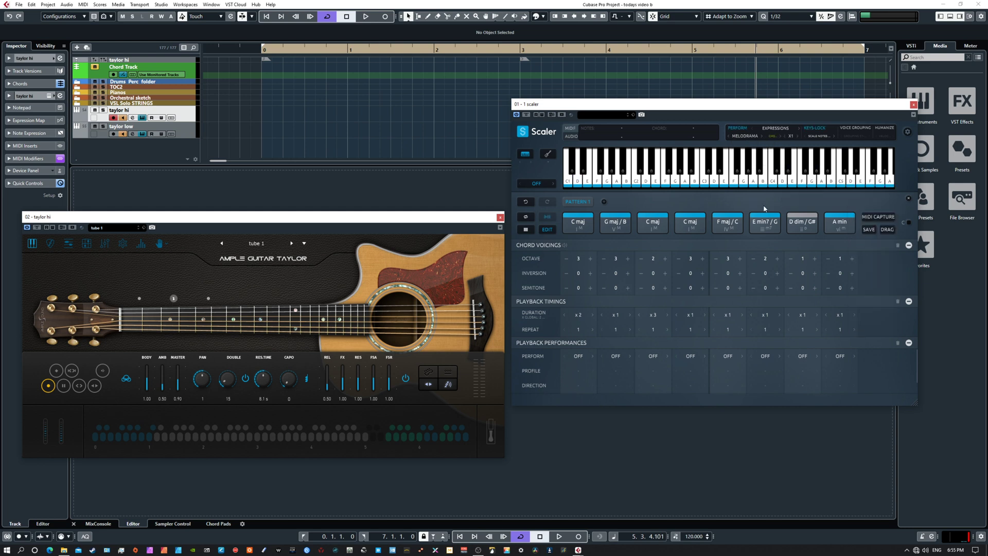
pyautogui.press('space')
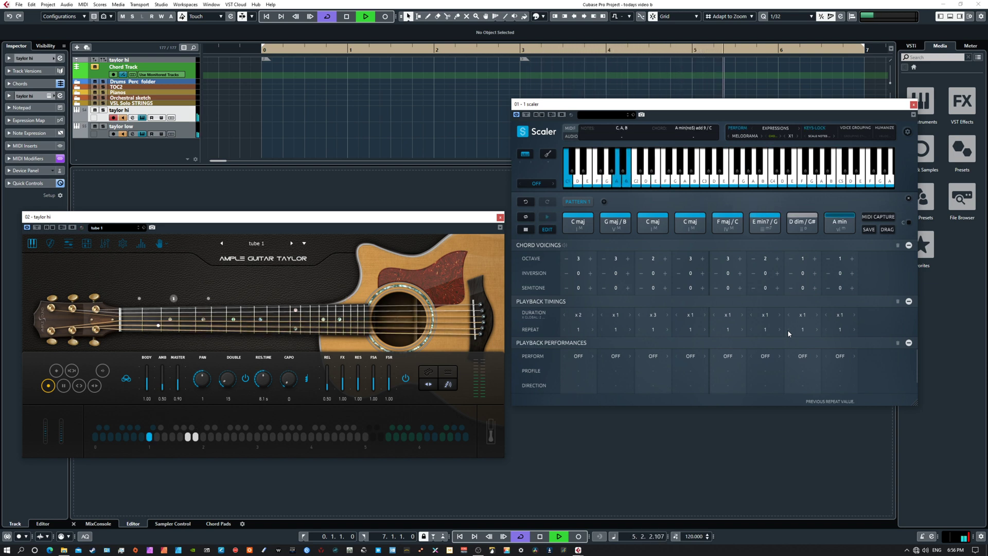
pyautogui.press('space')
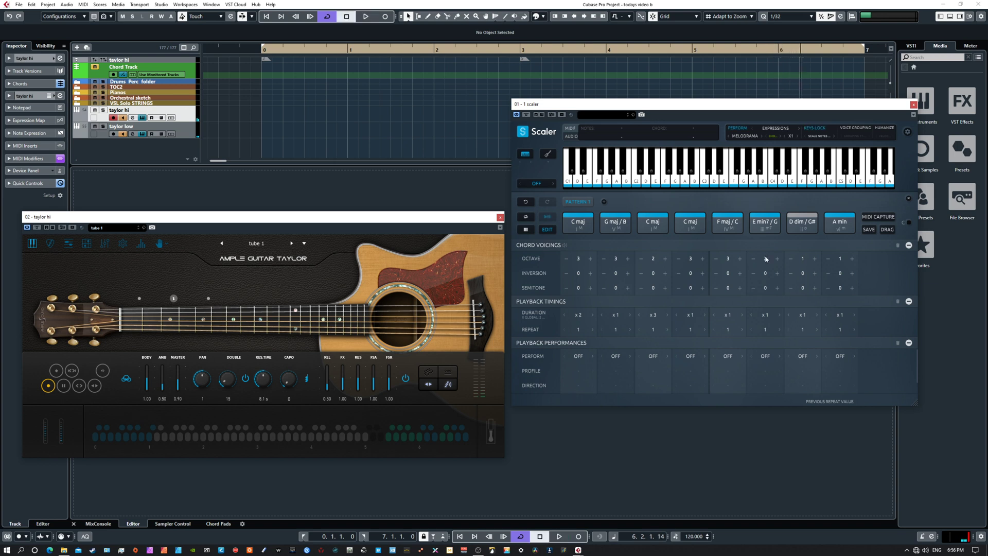
# Step: Set the project tempo to 155 and play the Melodrama phrase from the project start
pyautogui.doubleClick(694, 537)
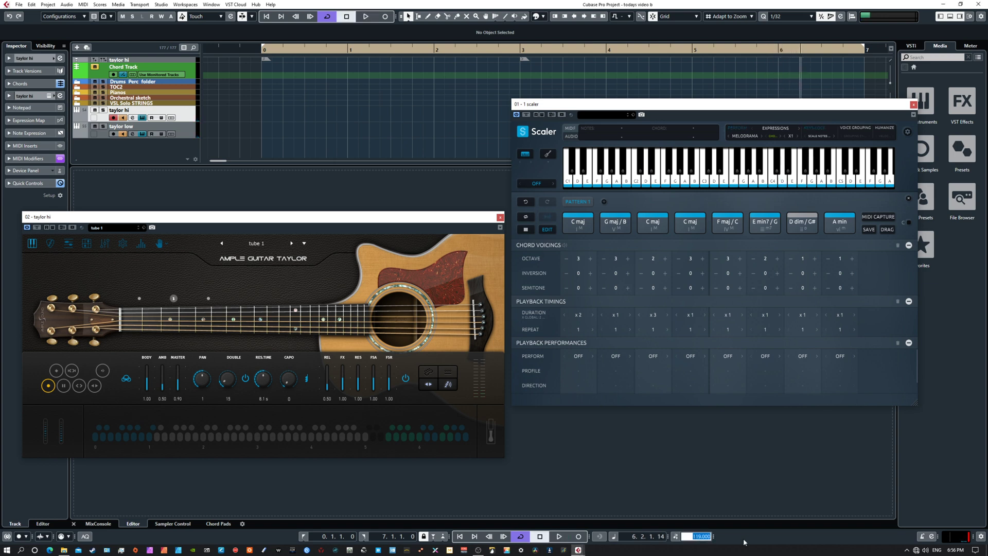
pyautogui.write('155')
pyautogui.press('Return')
pyautogui.press('Home')
pyautogui.press('space')
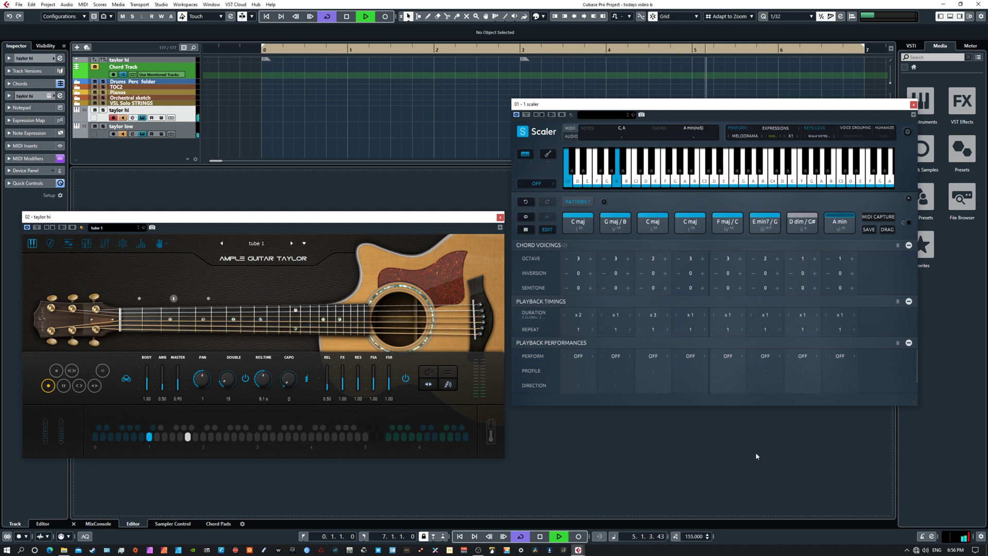
pyautogui.press('space')
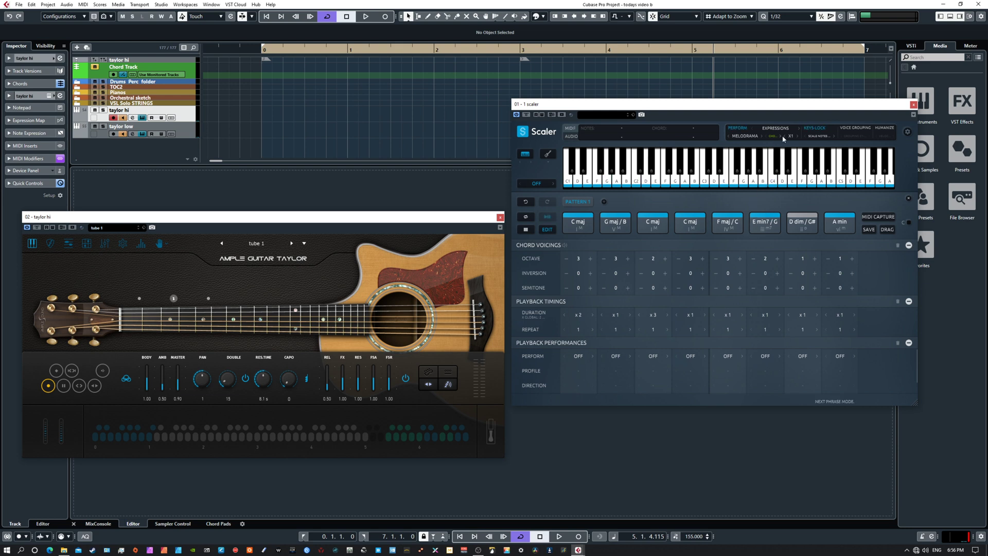
# Step: Advance Scaler to the Piacevole phrase and audition it from the project start
pyautogui.click(762, 136)
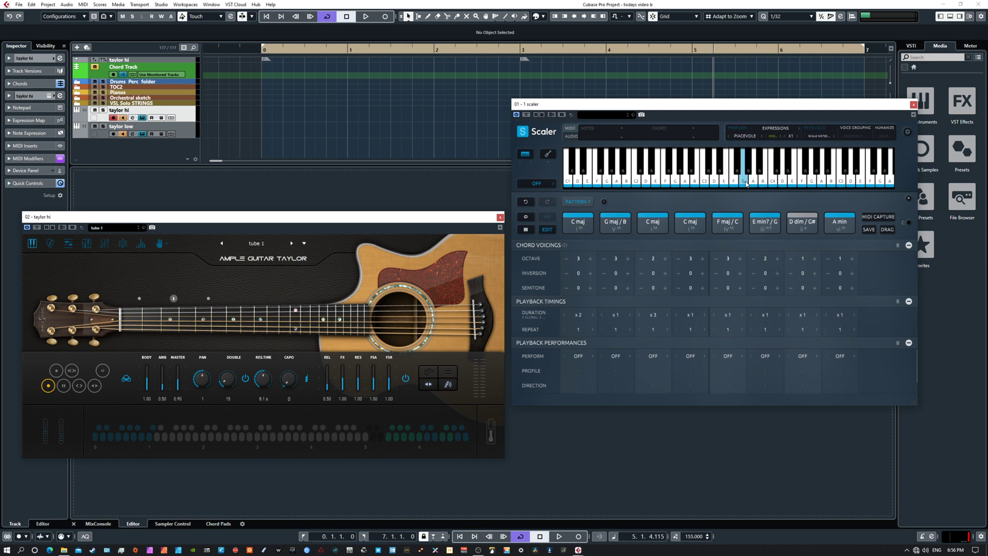
pyautogui.press('Home')
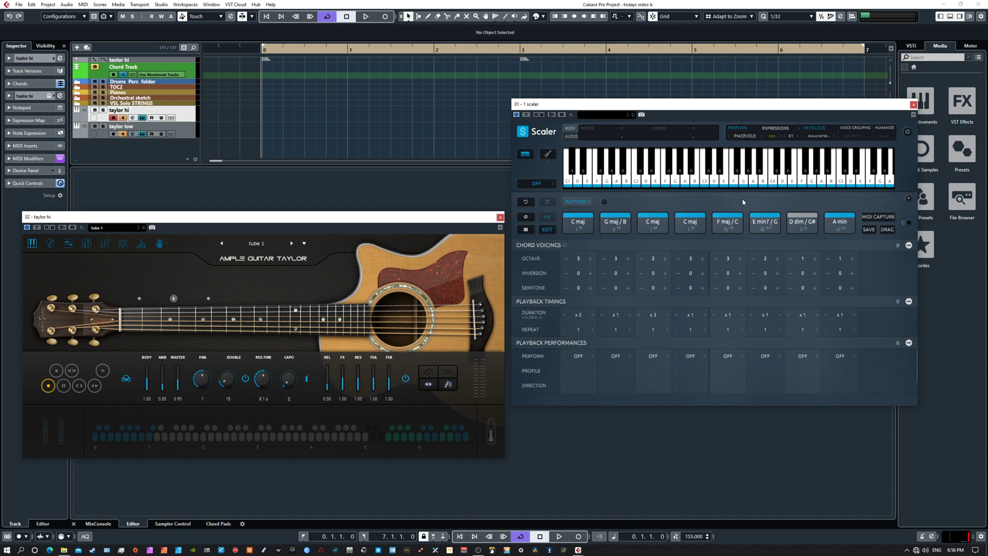
pyautogui.press('space')
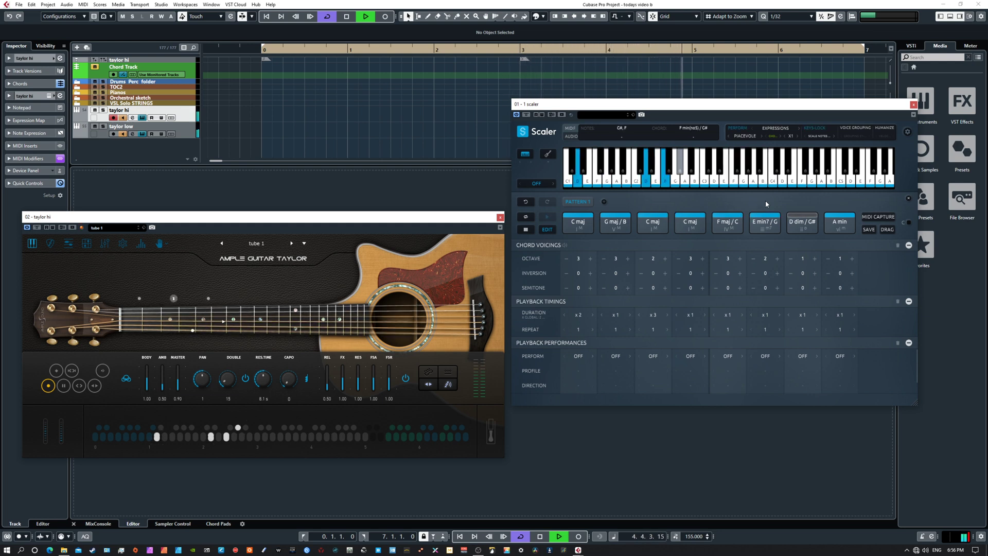
pyautogui.press('space')
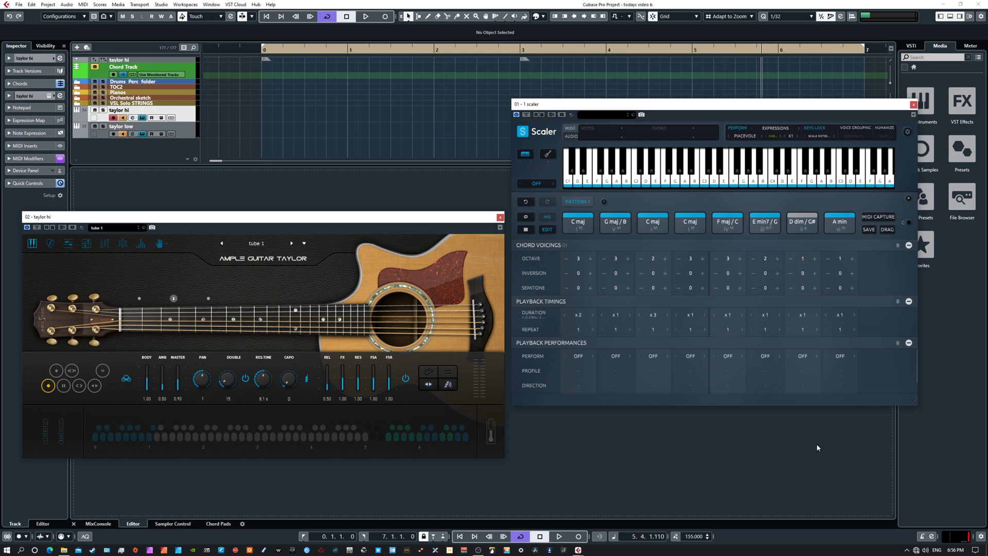
# Step: Rearrange the Ample Guitar Taylor and Scaler windows, and collapse Scaler's pattern editor to bring back the scale and chord sections
pyautogui.moveTo(281, 217)
pyautogui.mouseDown()
pyautogui.moveTo(290, 249)
pyautogui.moveTo(308, 165)
pyautogui.moveTo(294, 205)
pyautogui.mouseUp()
pyautogui.moveTo(668, 108); pyautogui.dragTo(696, 103)
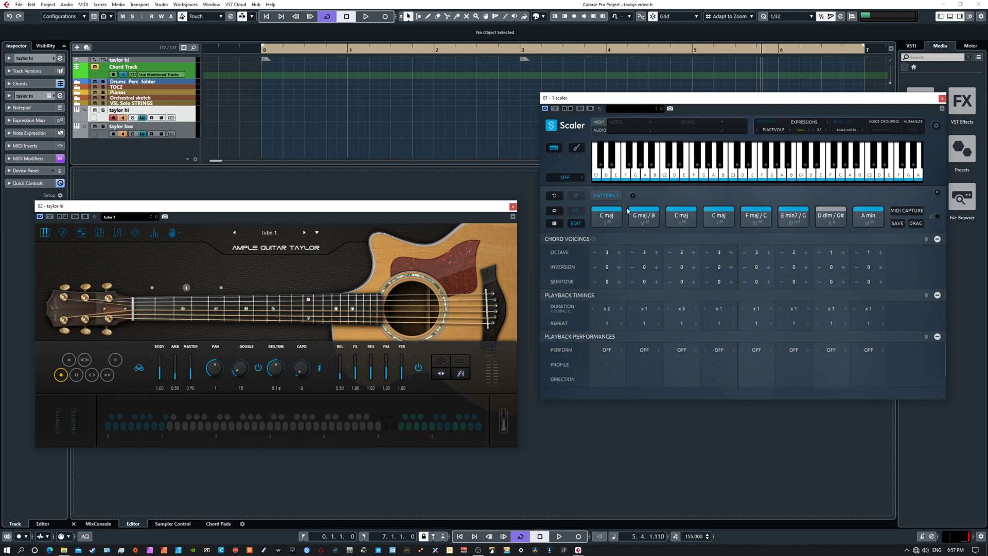
pyautogui.click(938, 193)
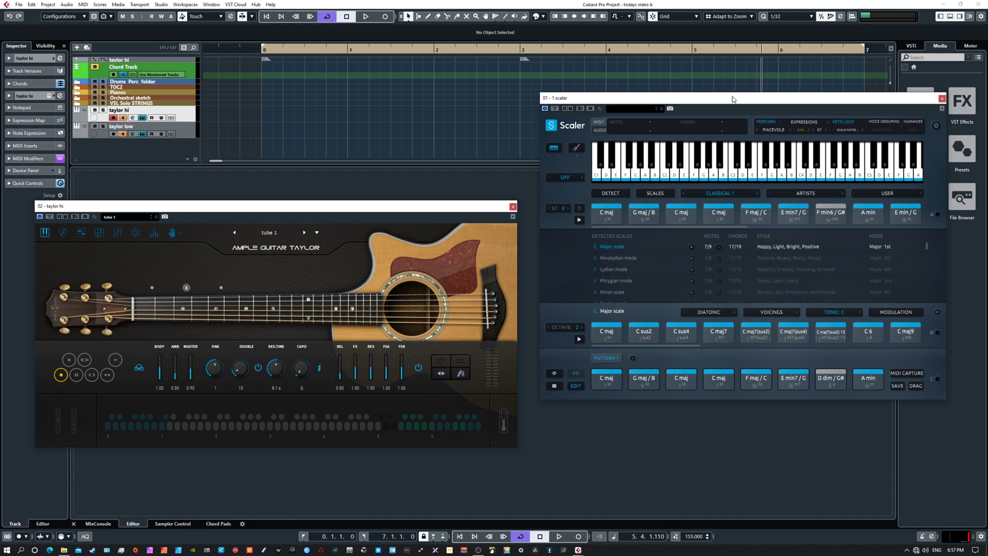
pyautogui.moveTo(733, 98)
pyautogui.mouseDown()
pyautogui.moveTo(704, 96)
pyautogui.moveTo(759, 127)
pyautogui.moveTo(650, 134)
pyautogui.moveTo(739, 84)
pyautogui.mouseUp()
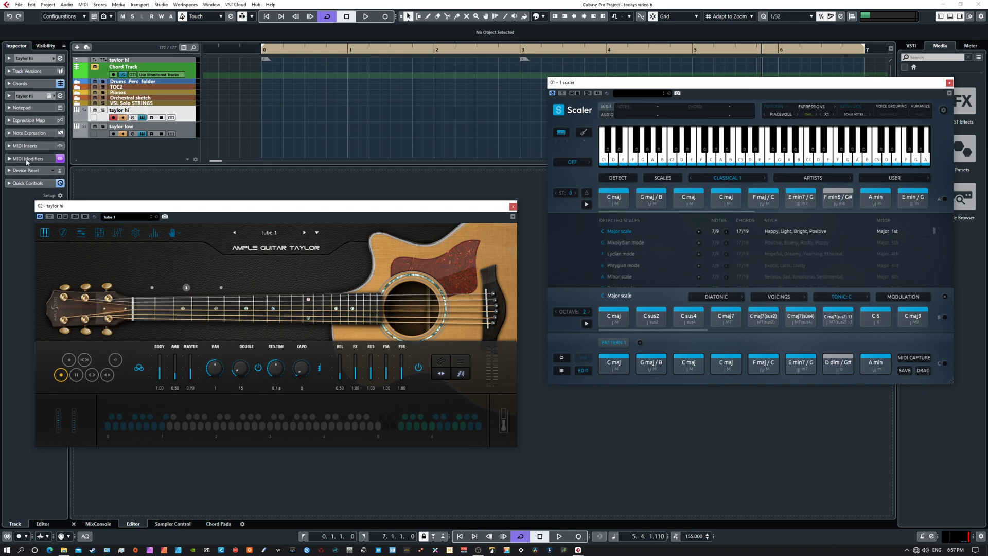